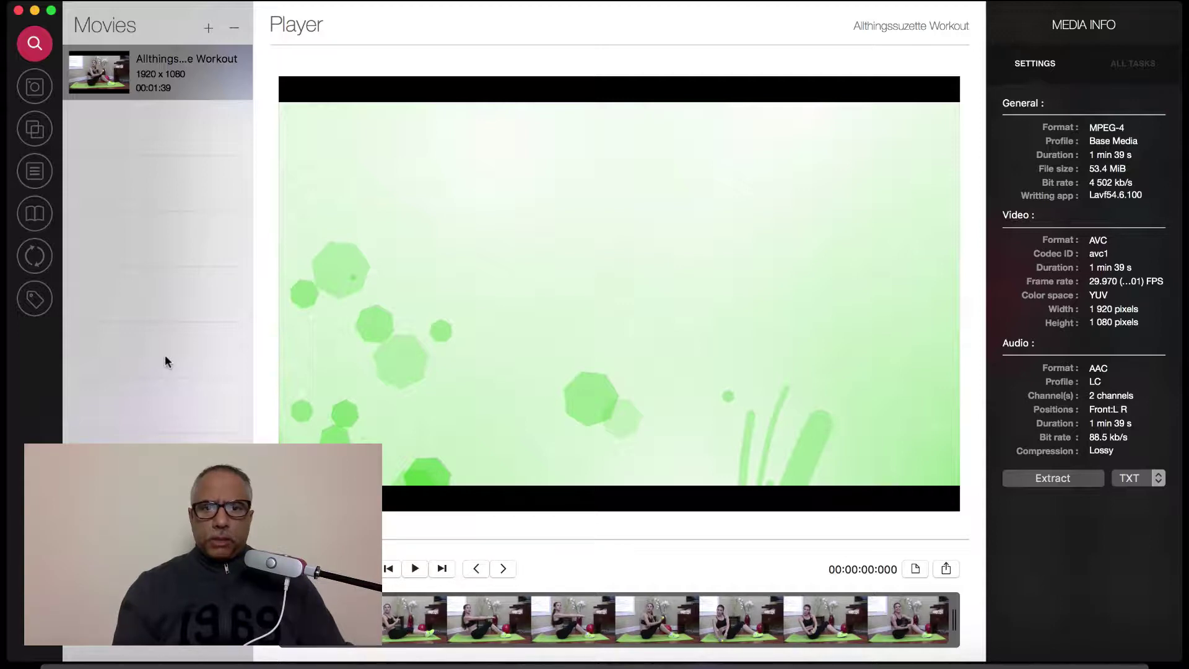
Remove the workout video from the Movies list, drag the mp4 back in from Finder, and play it
click(234, 32)
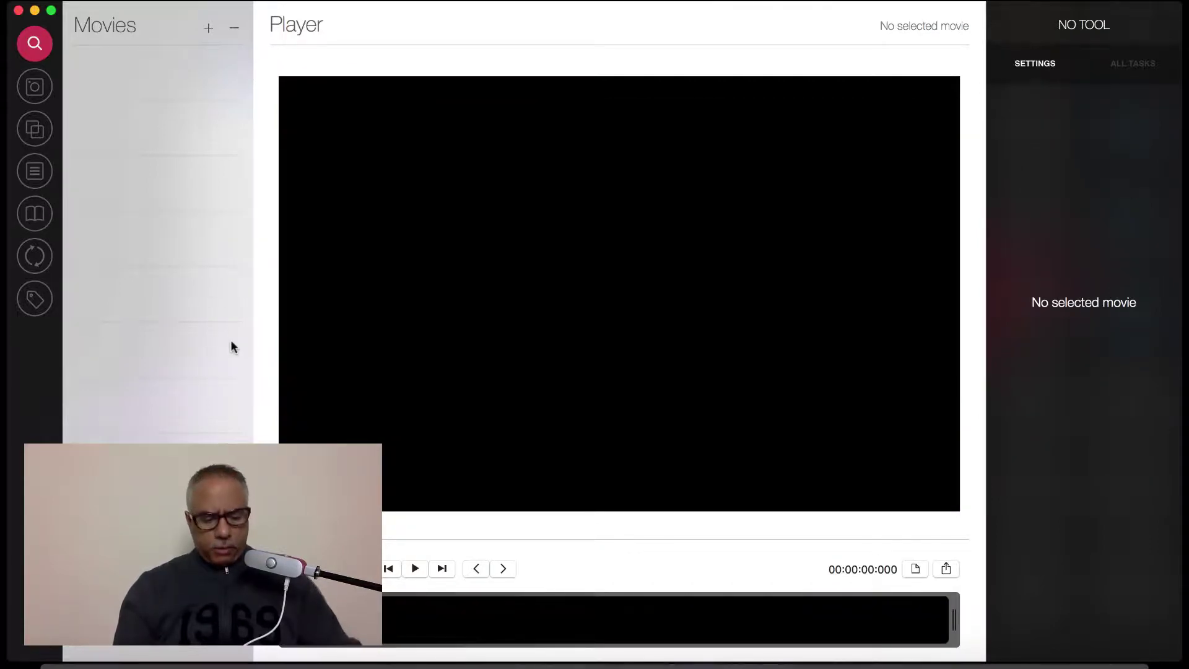
key(super+Tab)
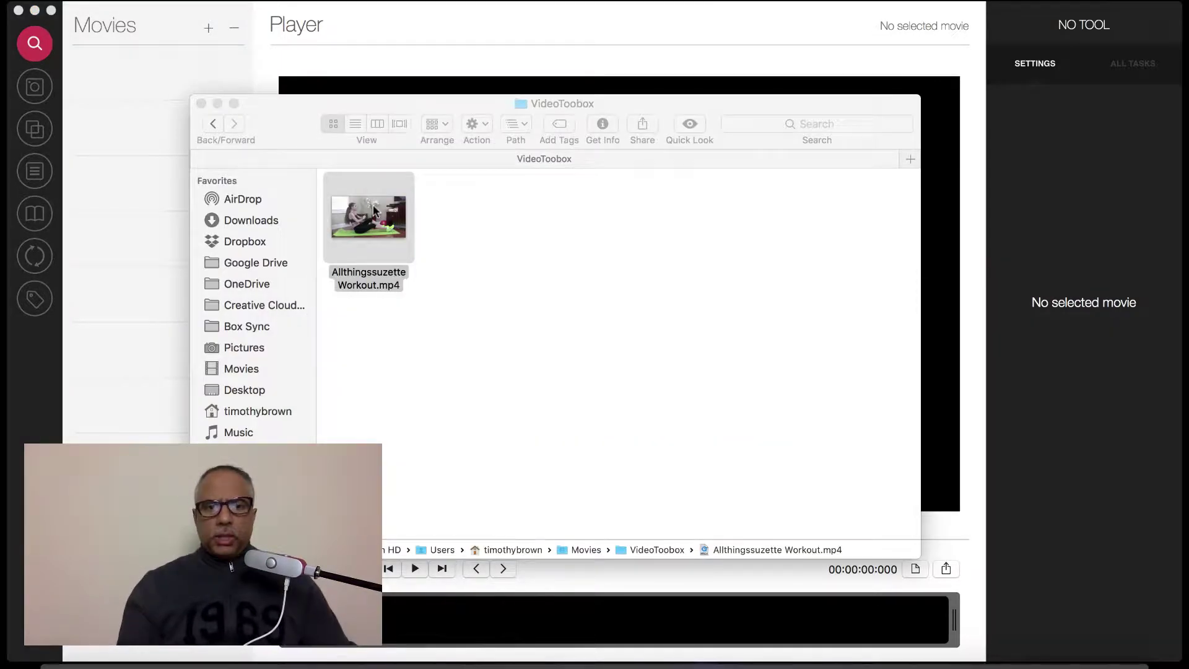
drag(374, 210, 152, 66)
click(162, 73)
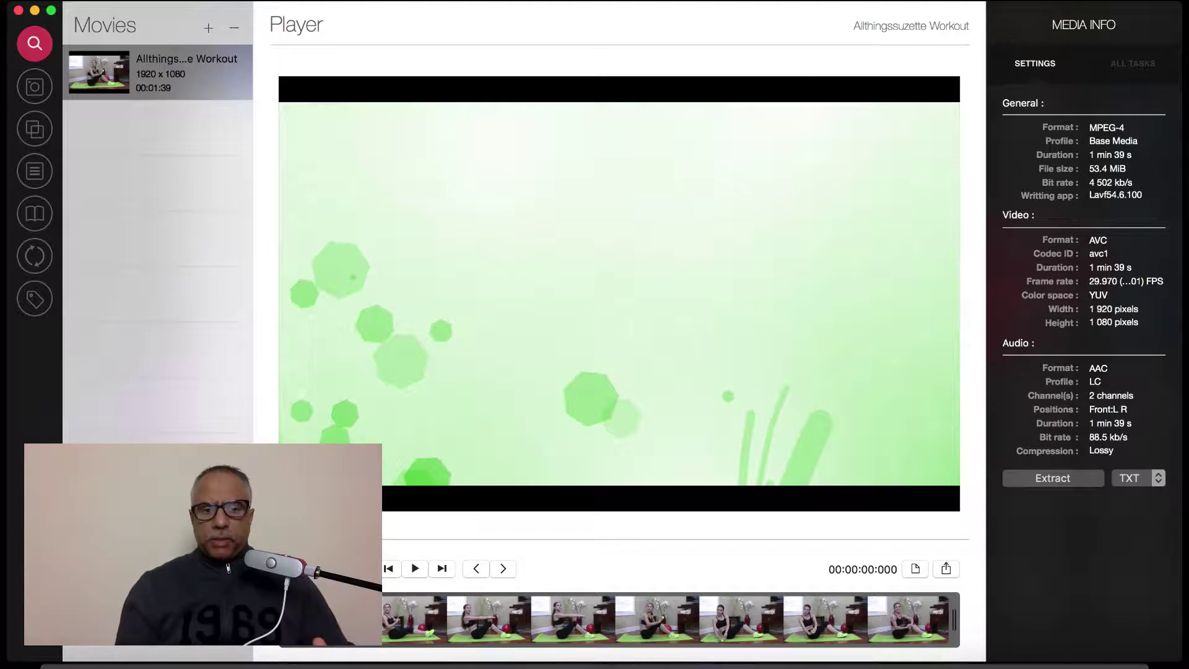
key(space)
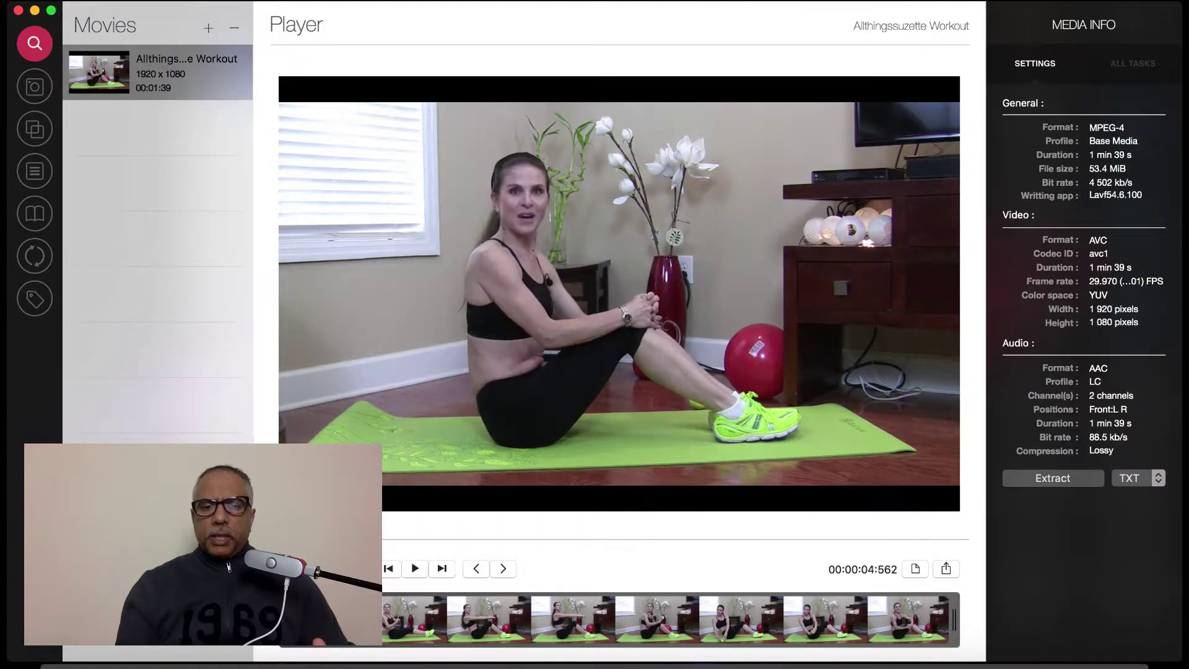
key(space)
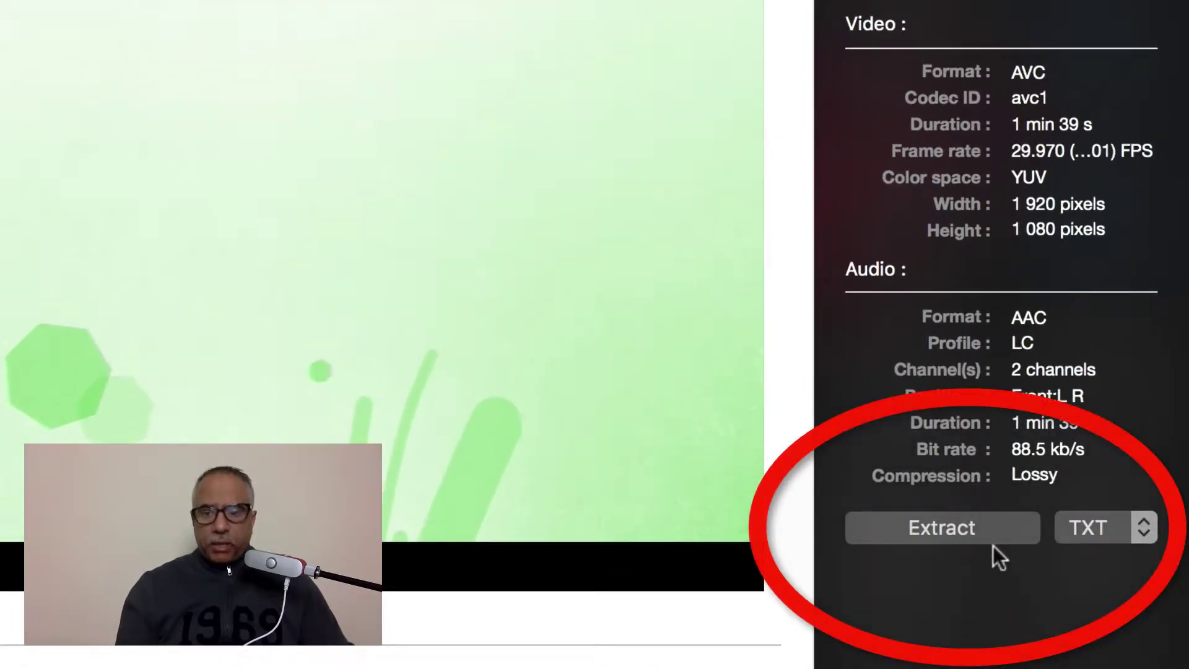
click(1138, 533)
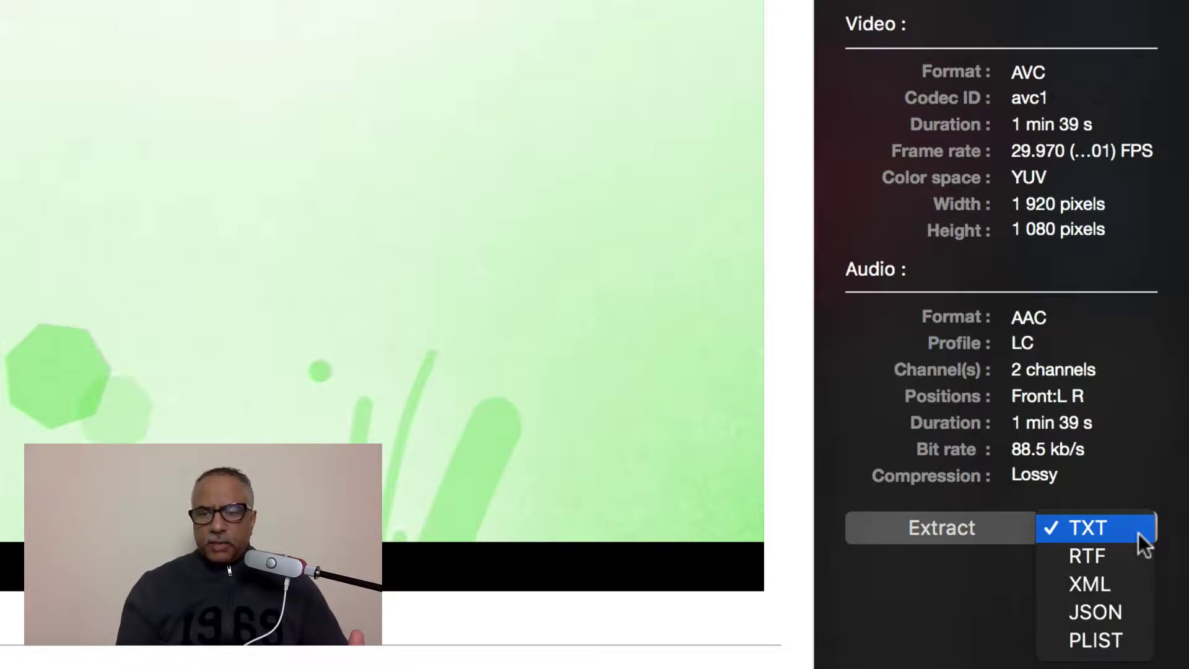
Keep TXT as the format, then set Snaps to one snapshot every 10 seconds (9 frames)
click(1016, 650)
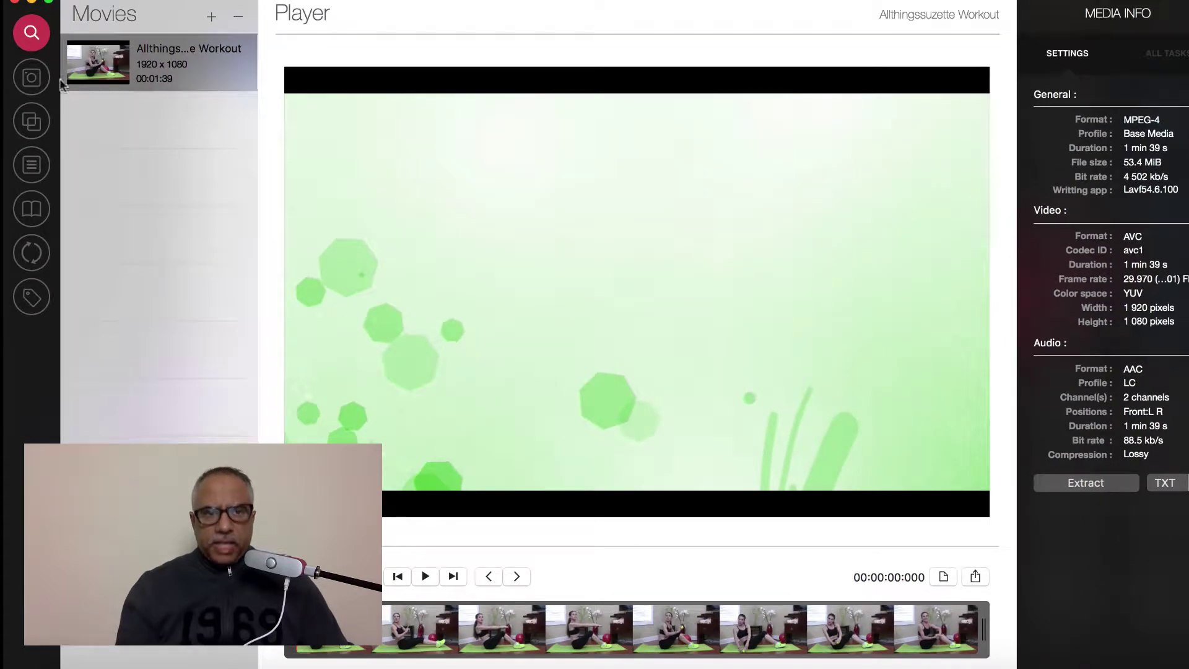
click(43, 79)
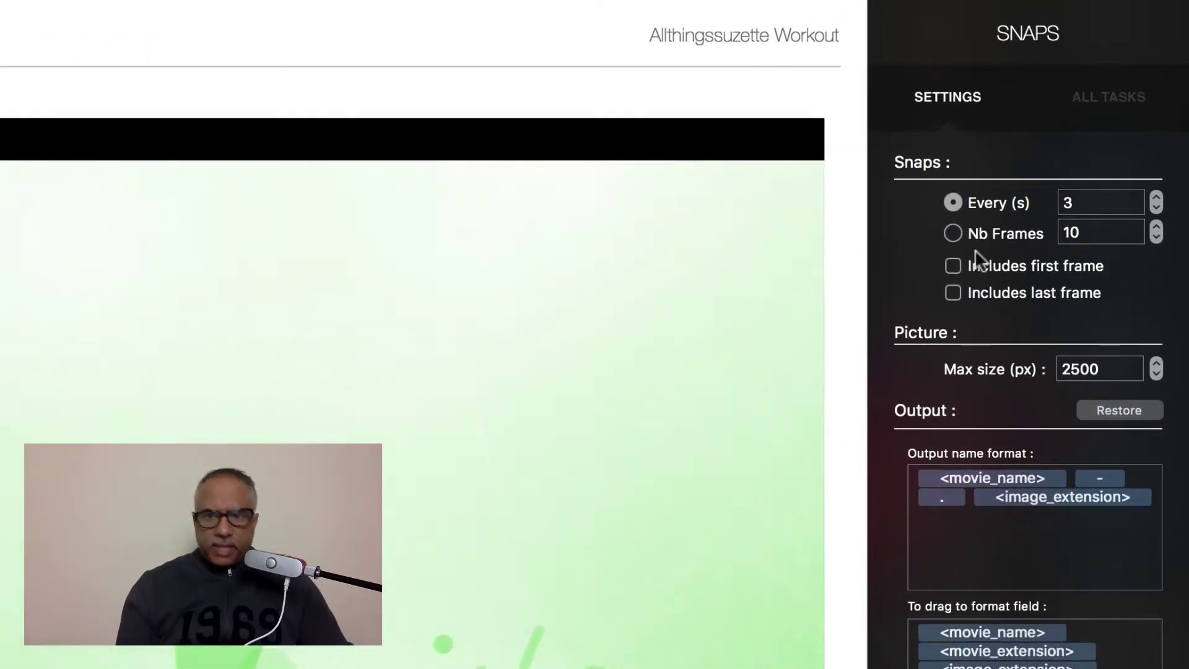
double_click(1102, 202)
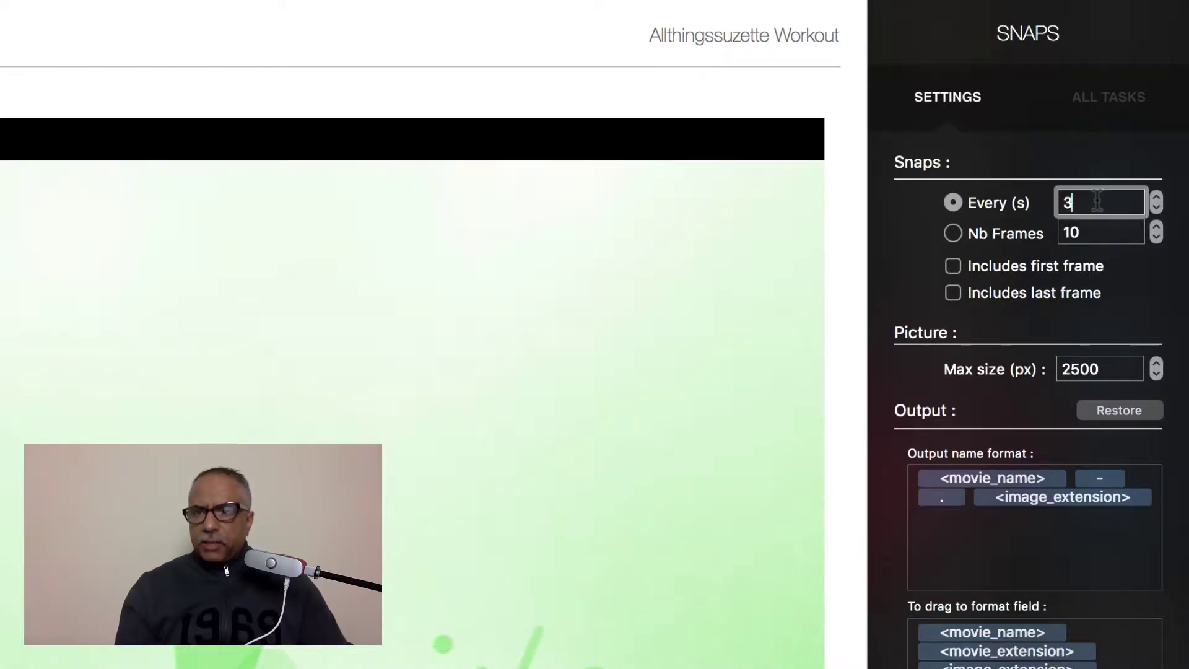
key(BackSpace)
text(20)
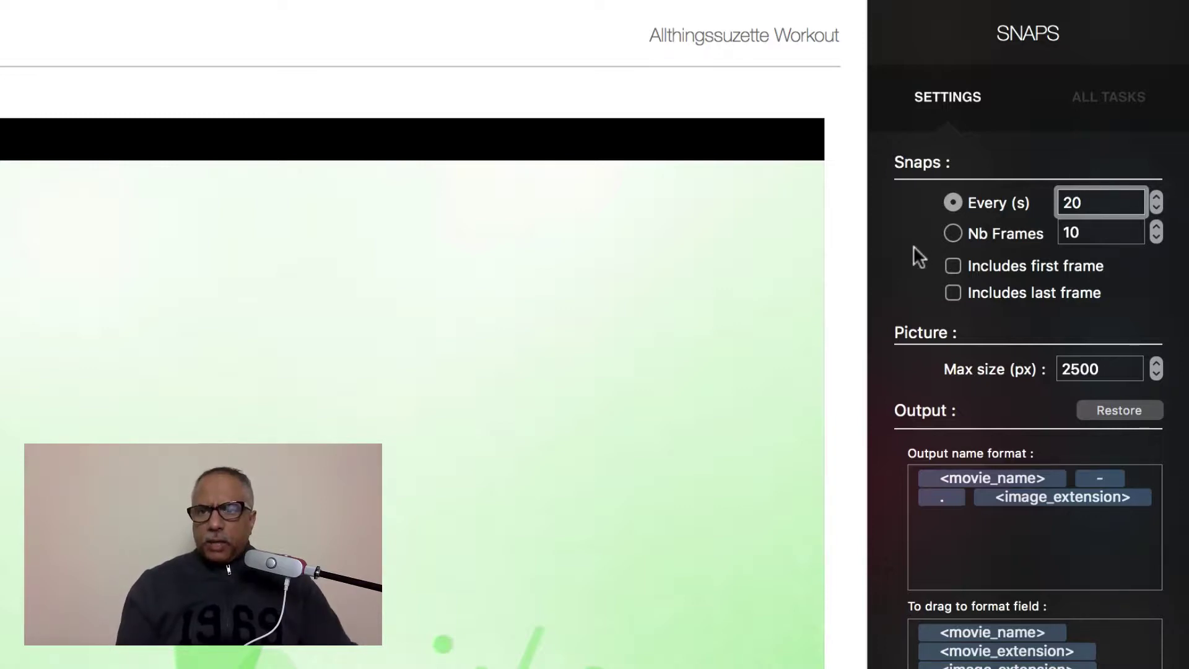
key(Tab)
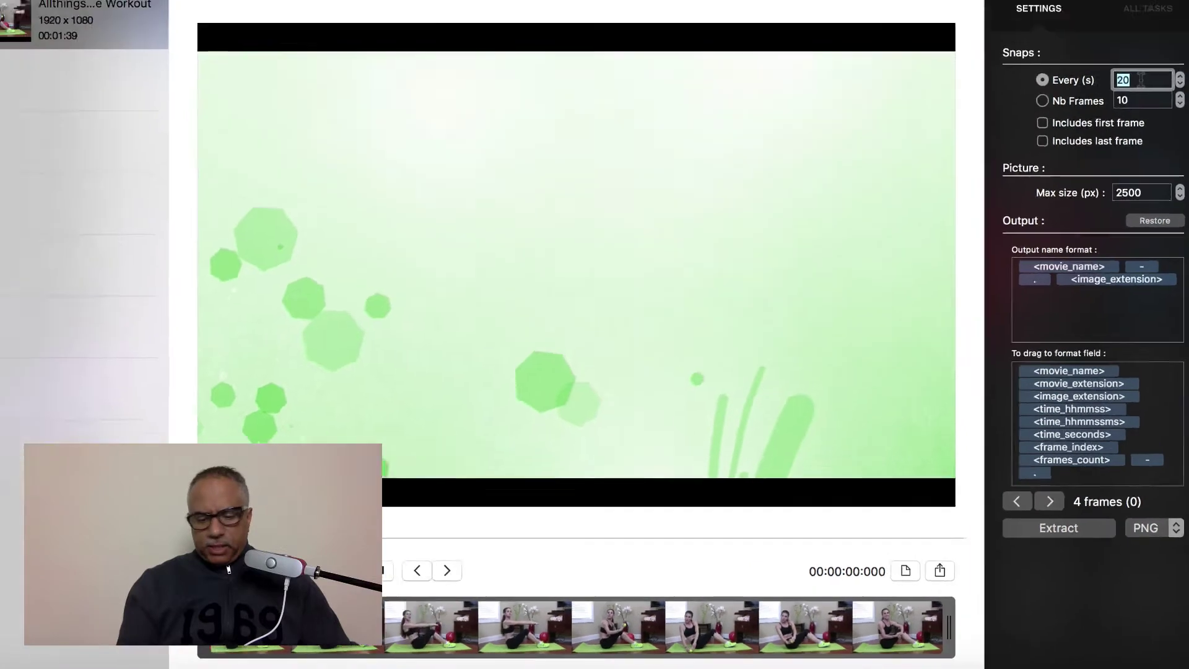
key(BackSpace)
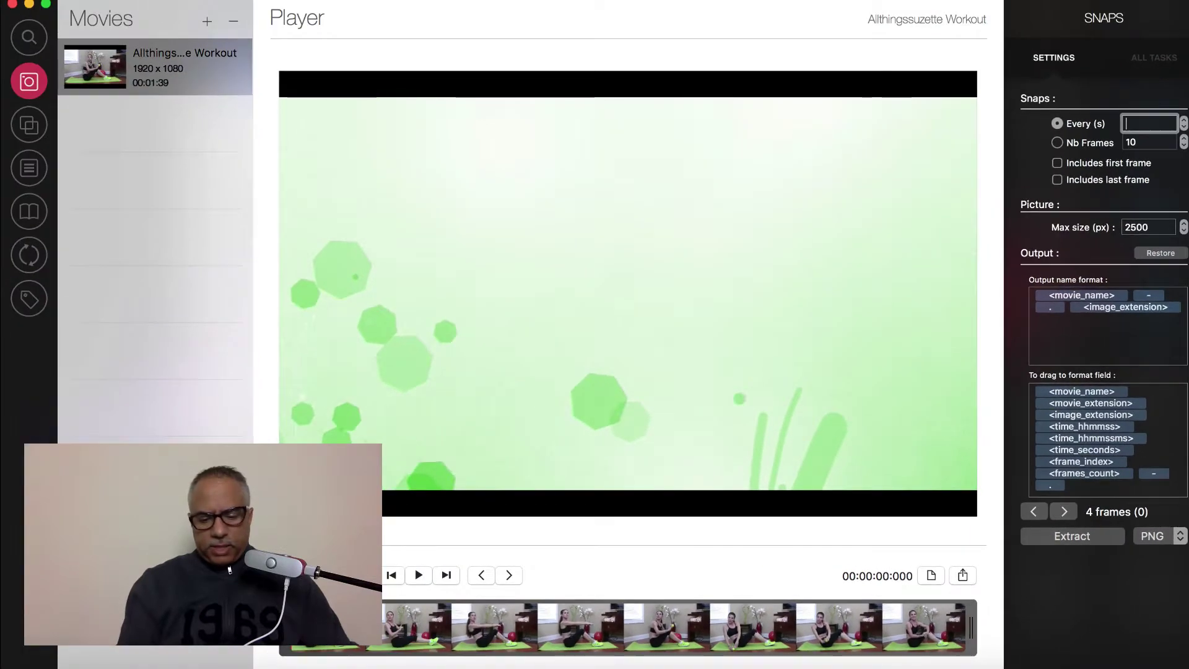
text(10)
key(Return)
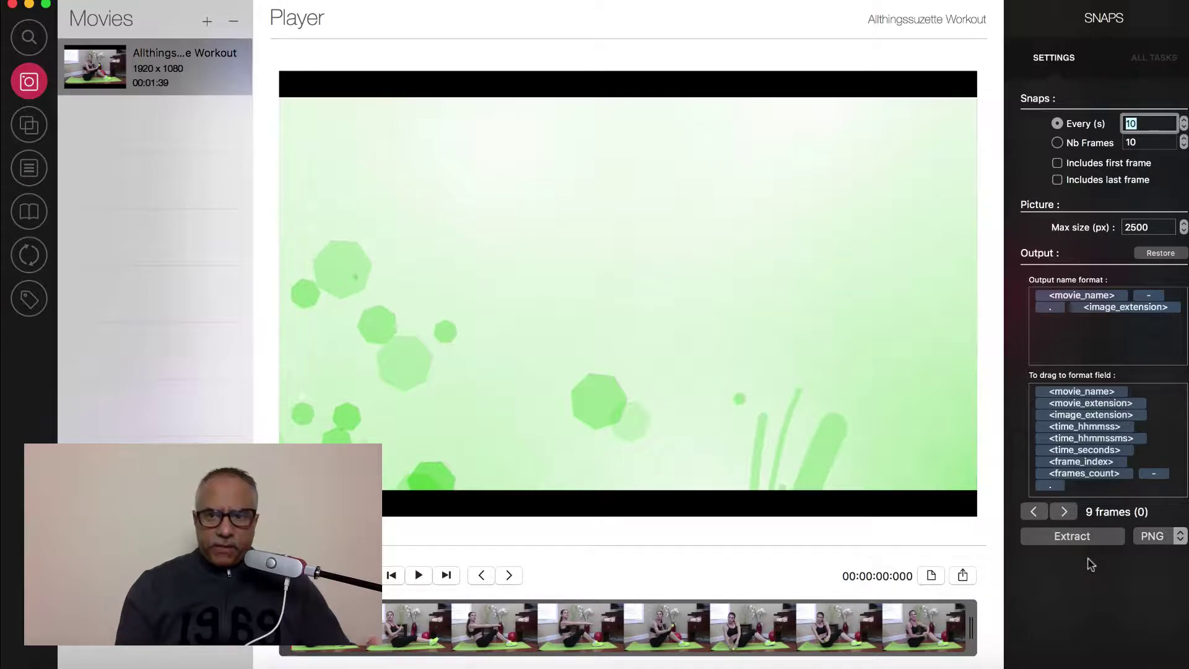
Extract the PNG snapshots into the Movies > VideoToobox folder and view them in Finder
click(1083, 540)
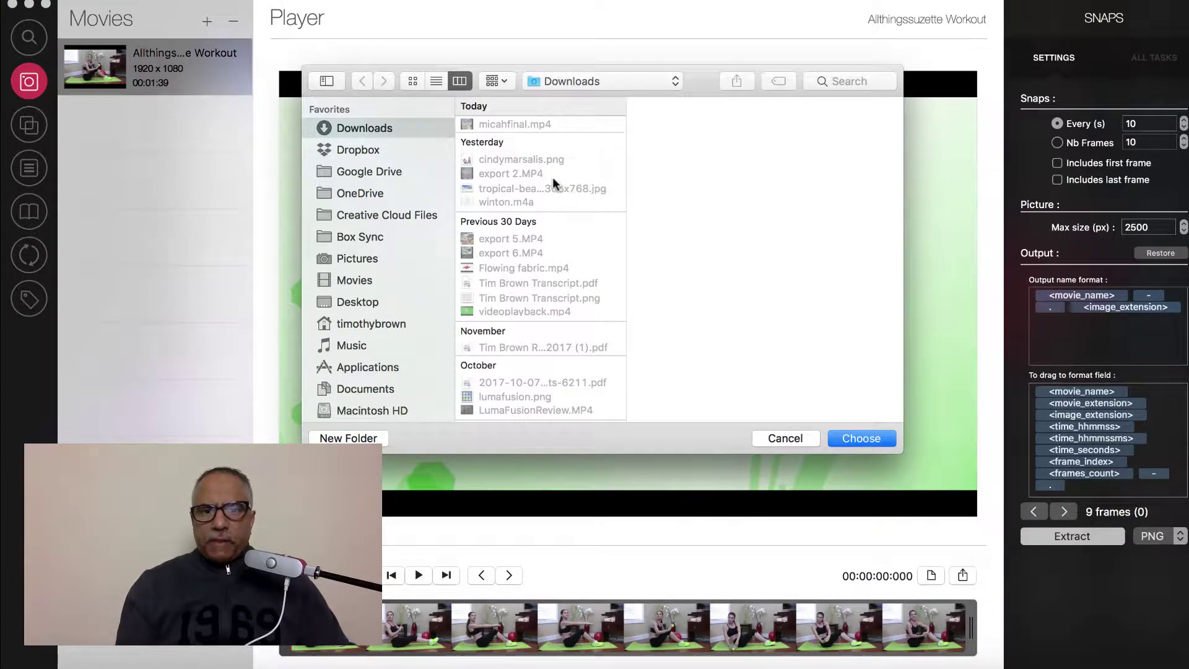
click(380, 279)
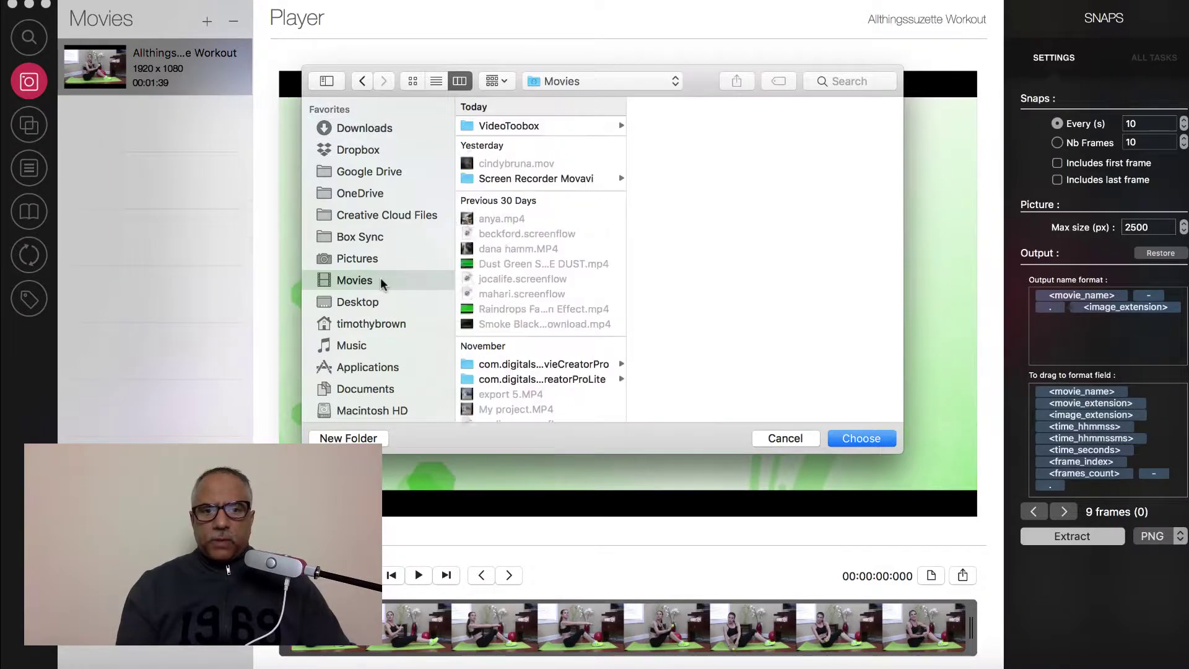
click(544, 124)
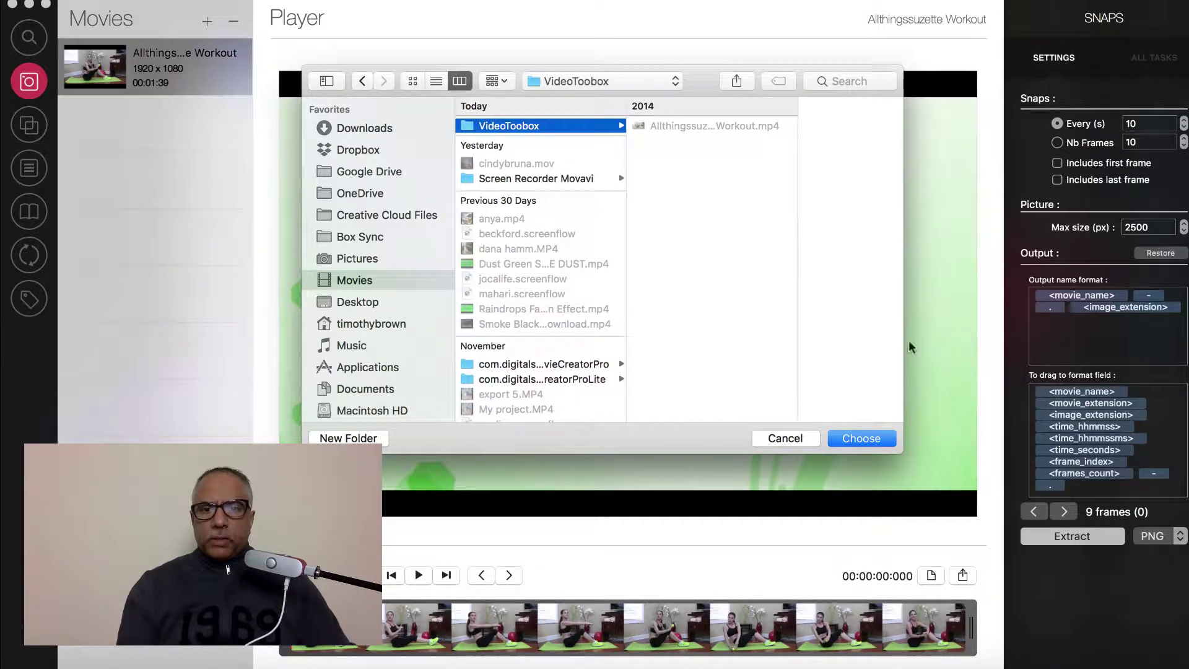
click(862, 438)
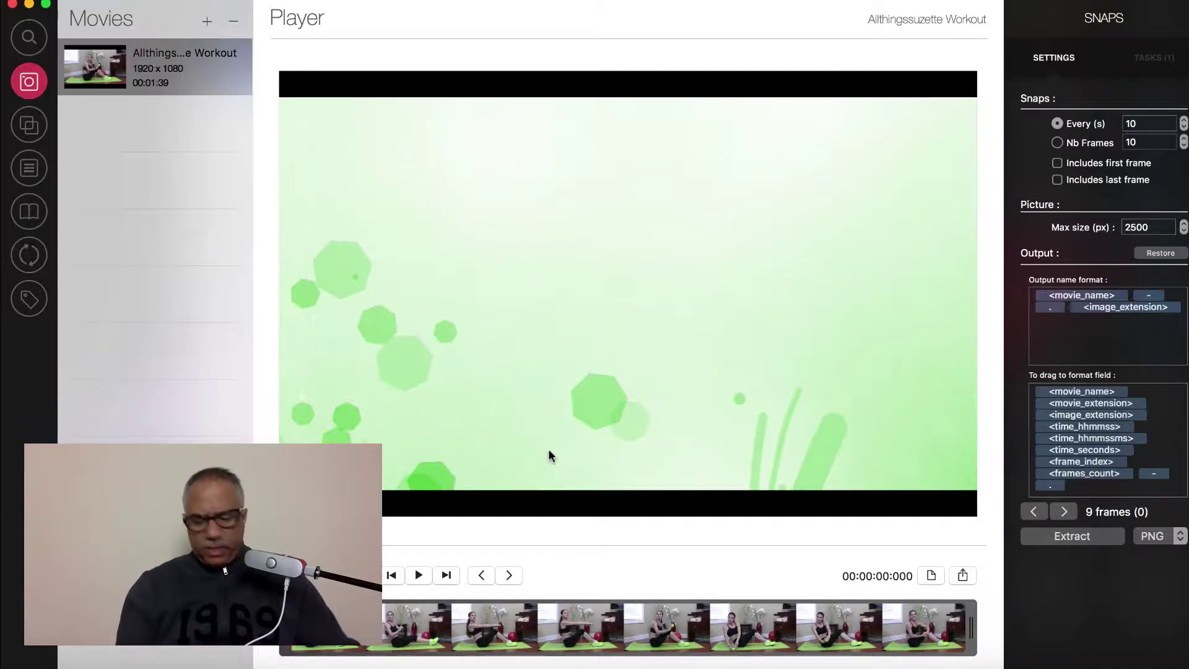
key(super+Tab)
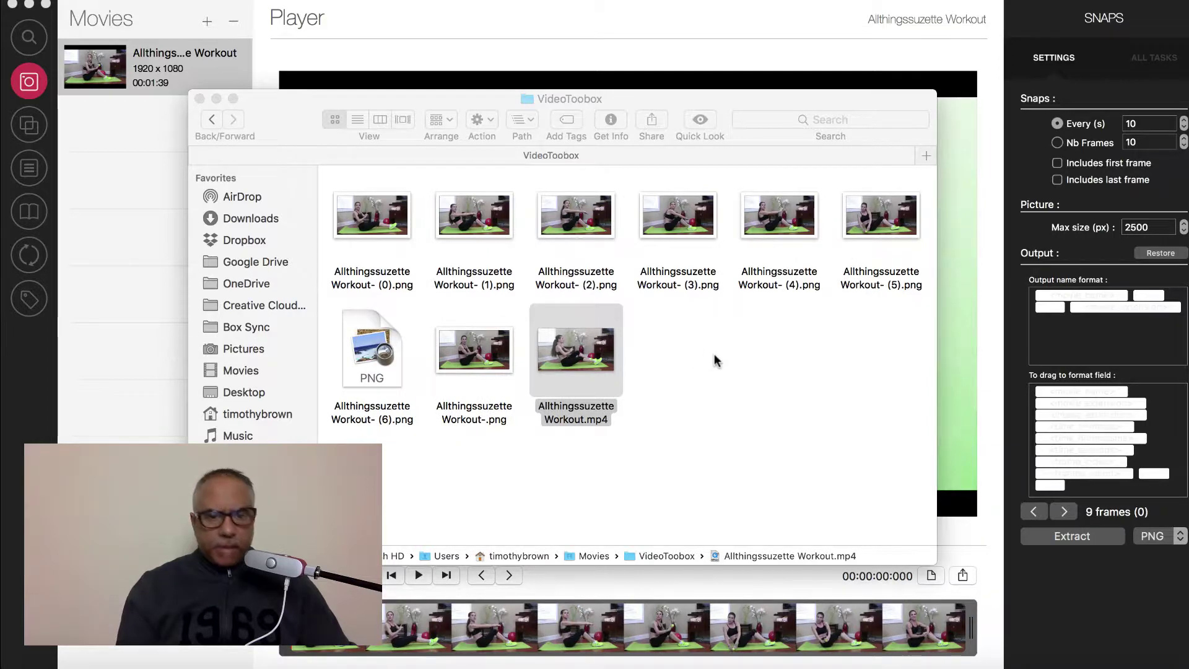
Quick Look through the first extracted PNG snapshots, then return to Video Toolbox
click(382, 214)
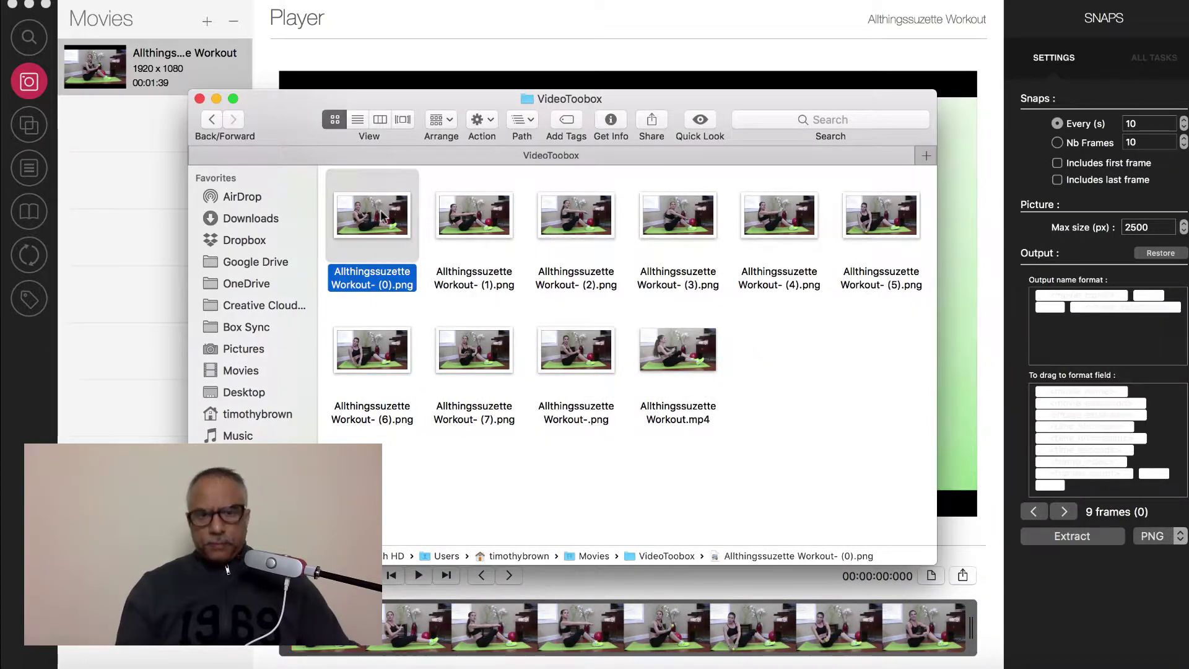
key(space)
key(Right)
key(Right)
key(Right)
key(Right)
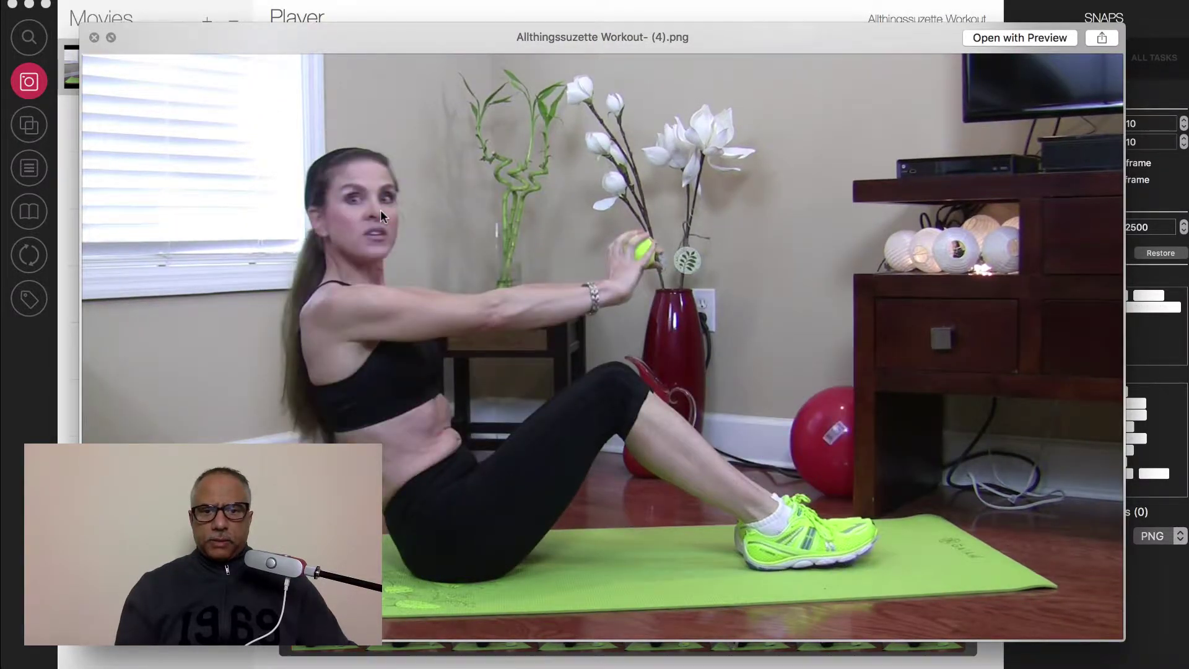
key(Right)
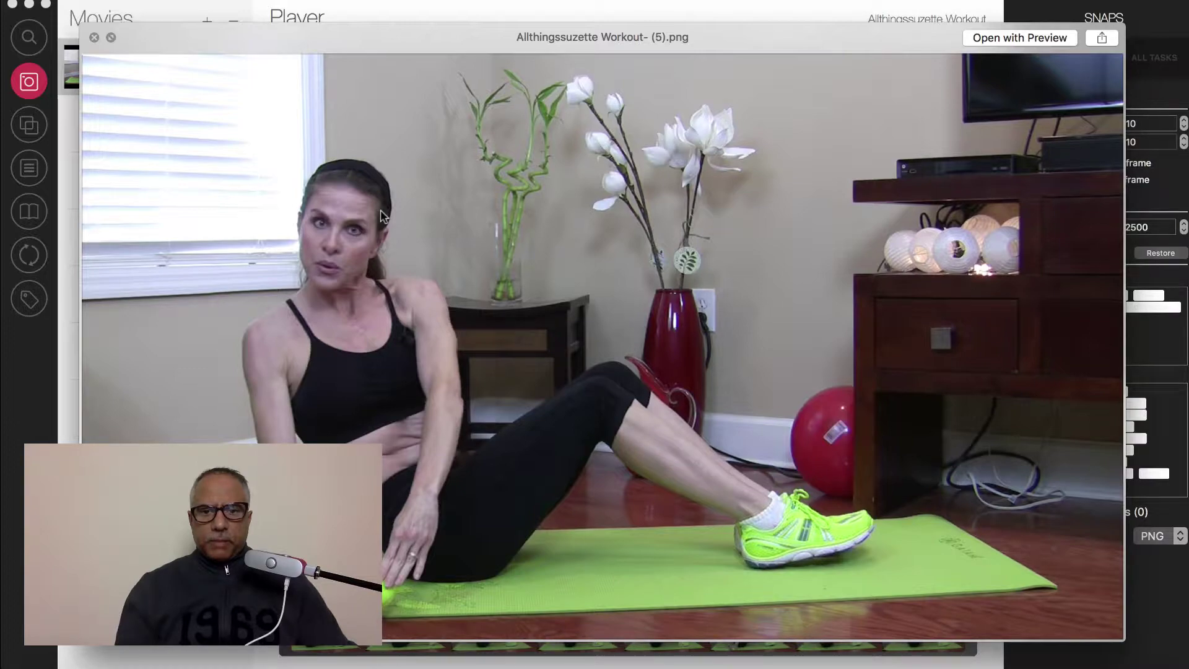
key(space)
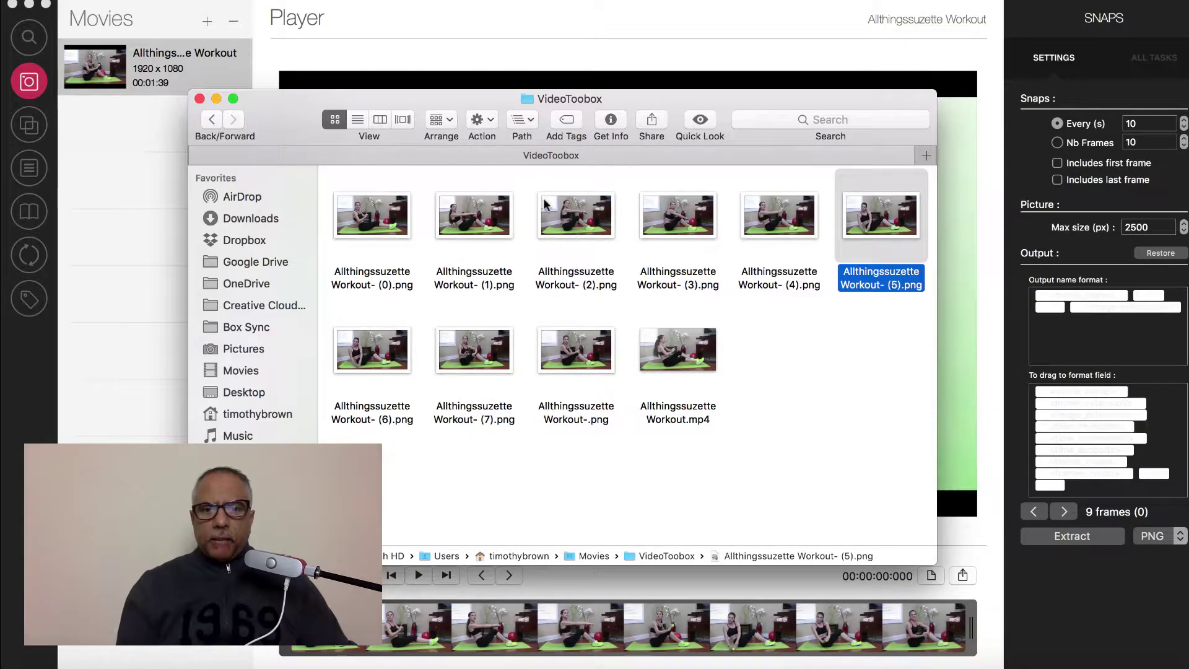
click(632, 270)
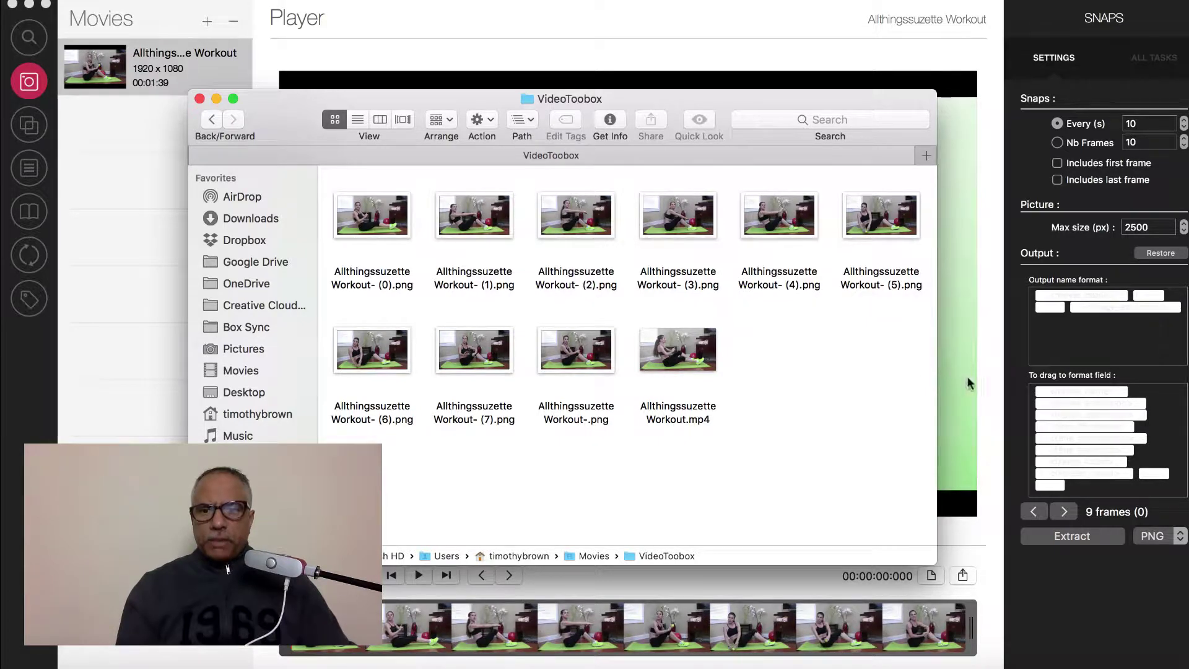
click(989, 375)
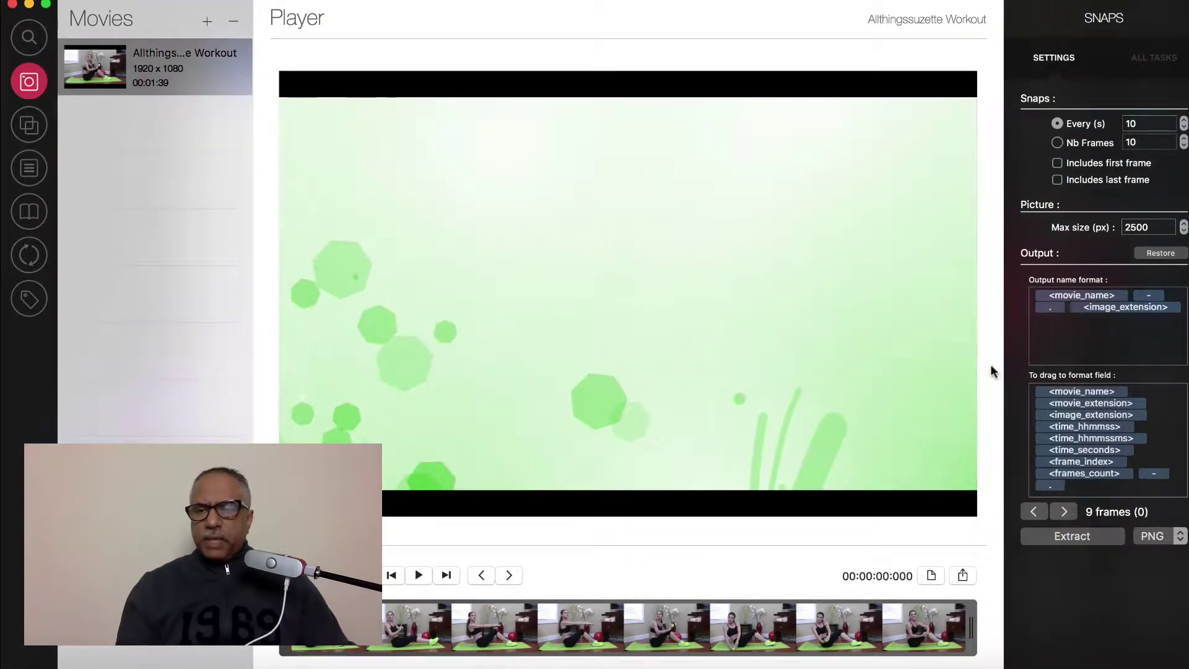
Count snapshots by Nb Frames (10 frames), and add then remove the <frame_index> name token
click(1057, 143)
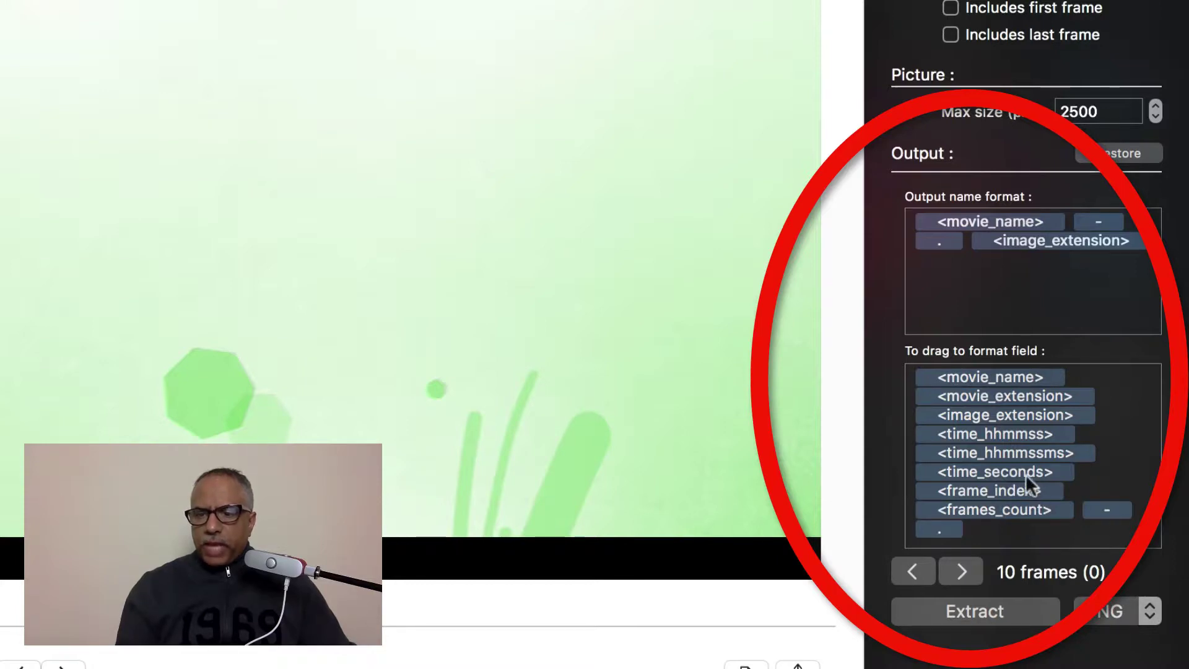
click(1005, 488)
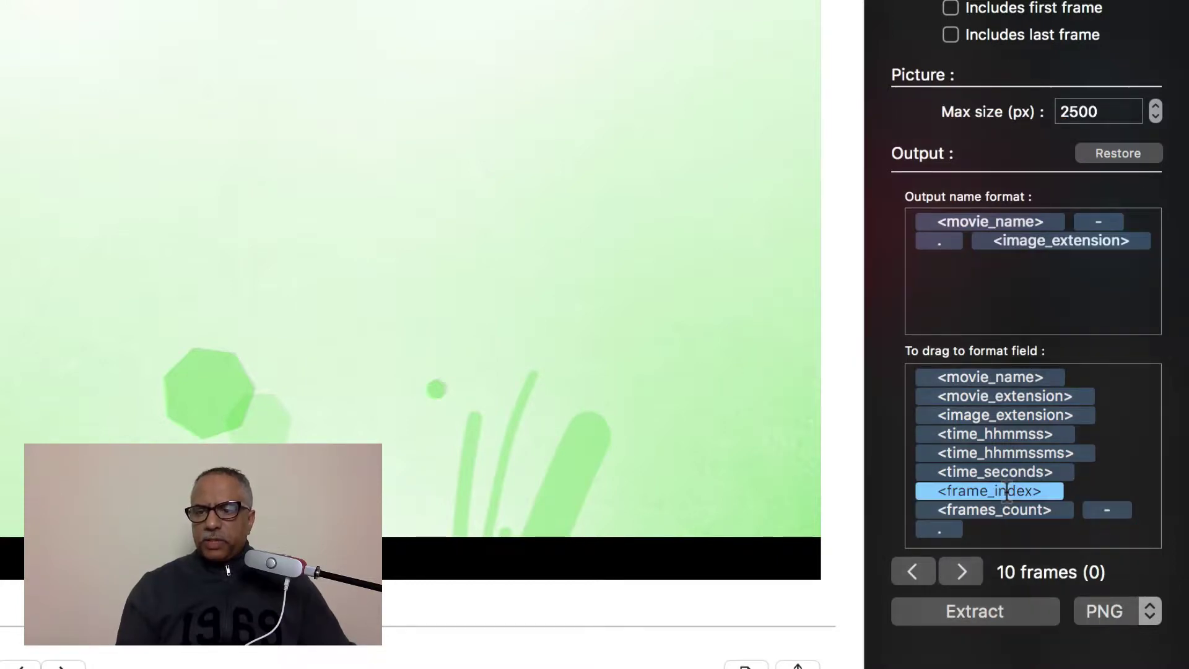
drag(1006, 490, 1015, 272)
click(998, 259)
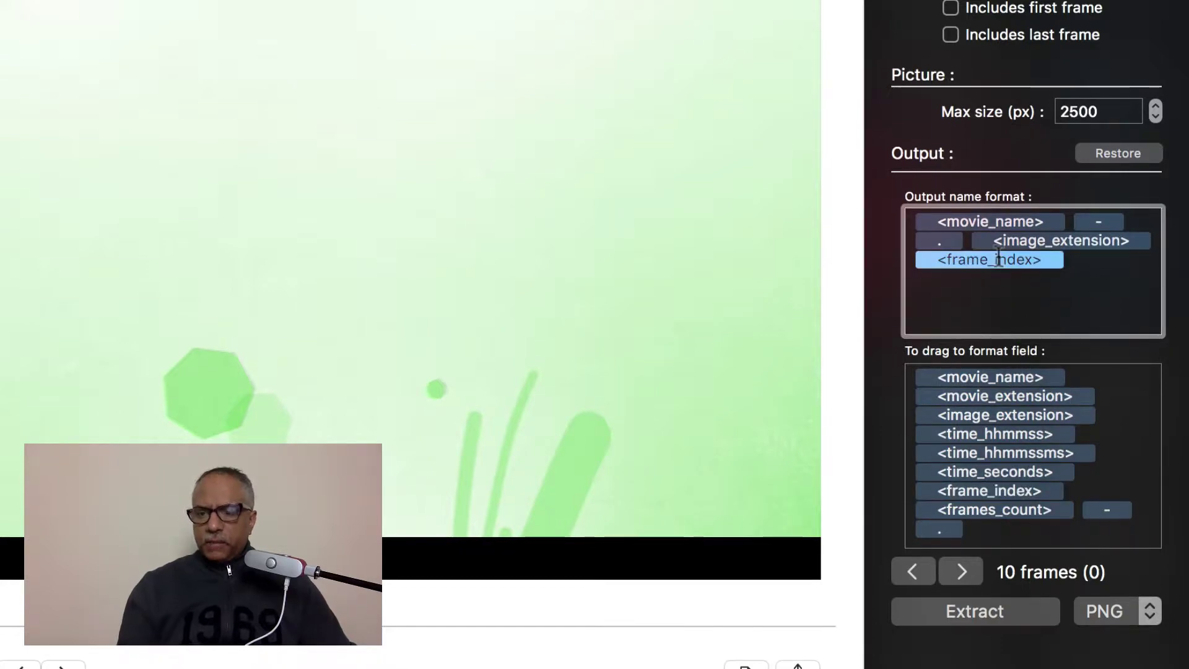
key(BackSpace)
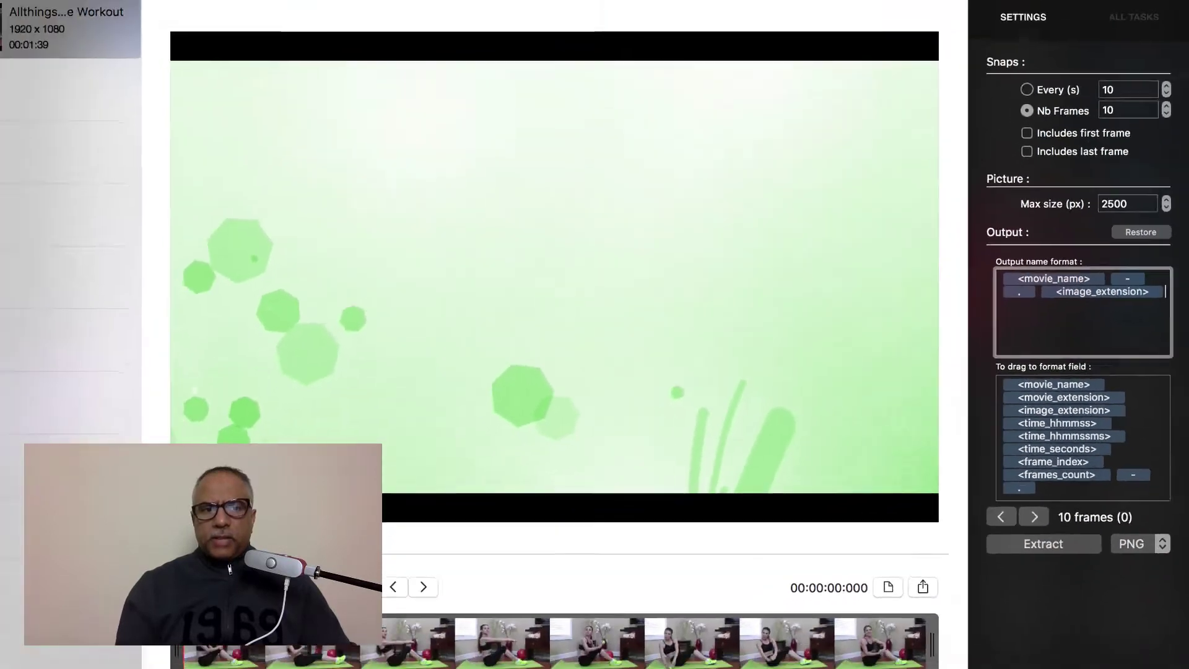
click(0, 0)
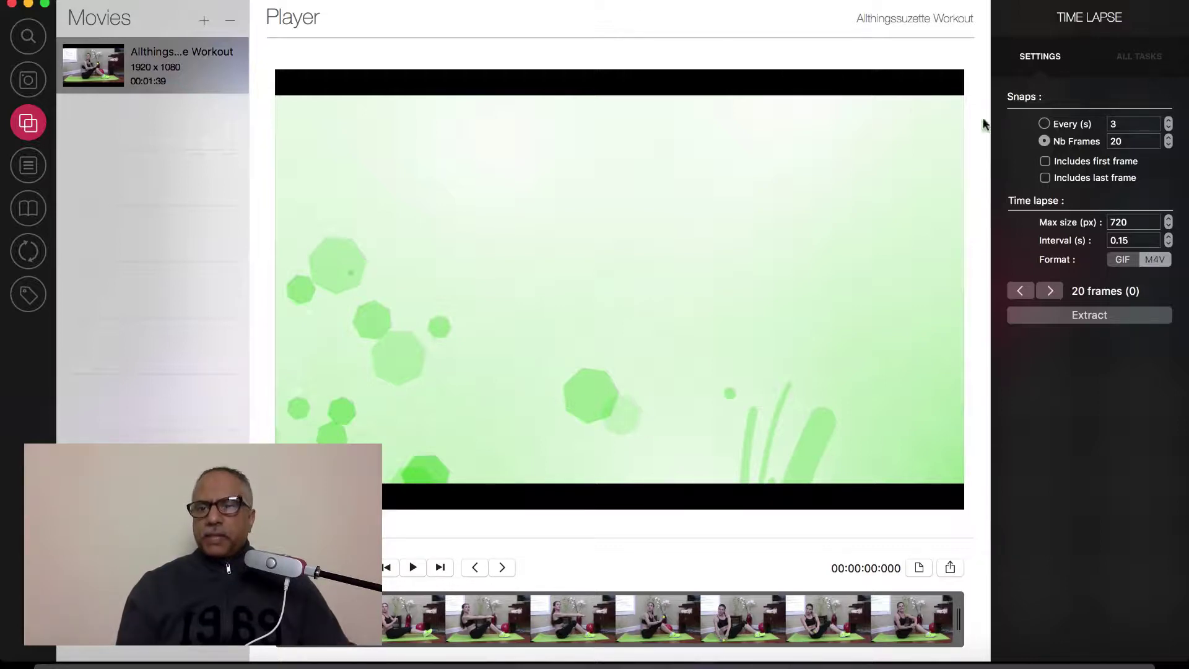
Set the time lapse to snap every 3 seconds (33 frames), raise the interval, and output M4V
click(1045, 124)
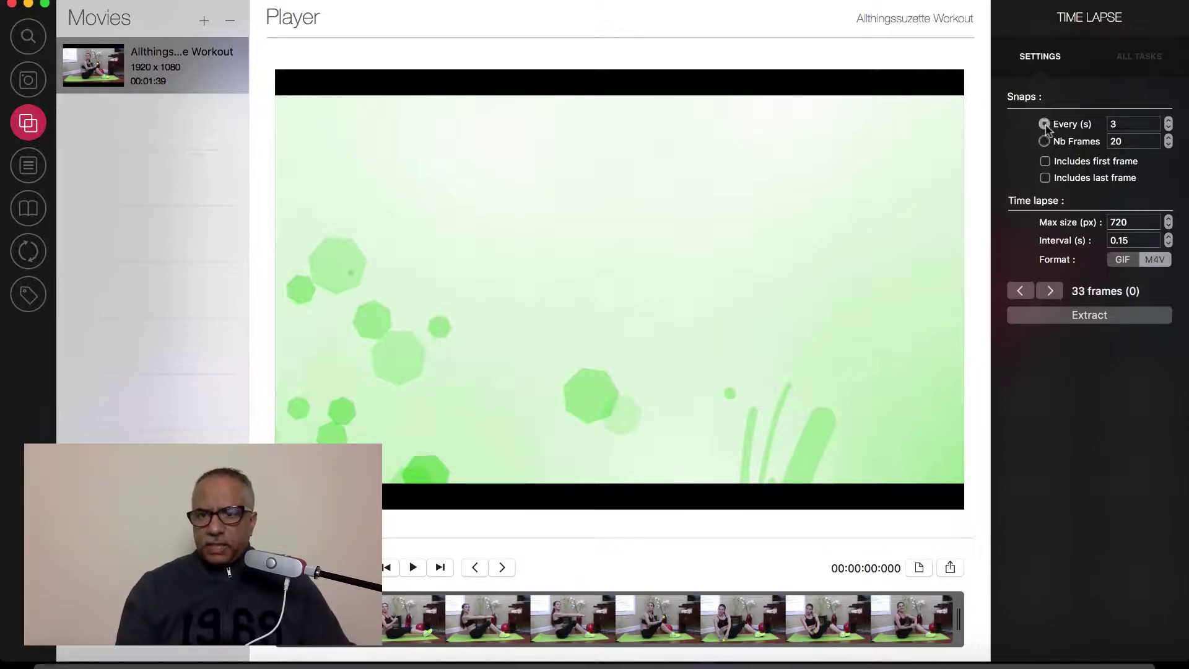
click(1134, 122)
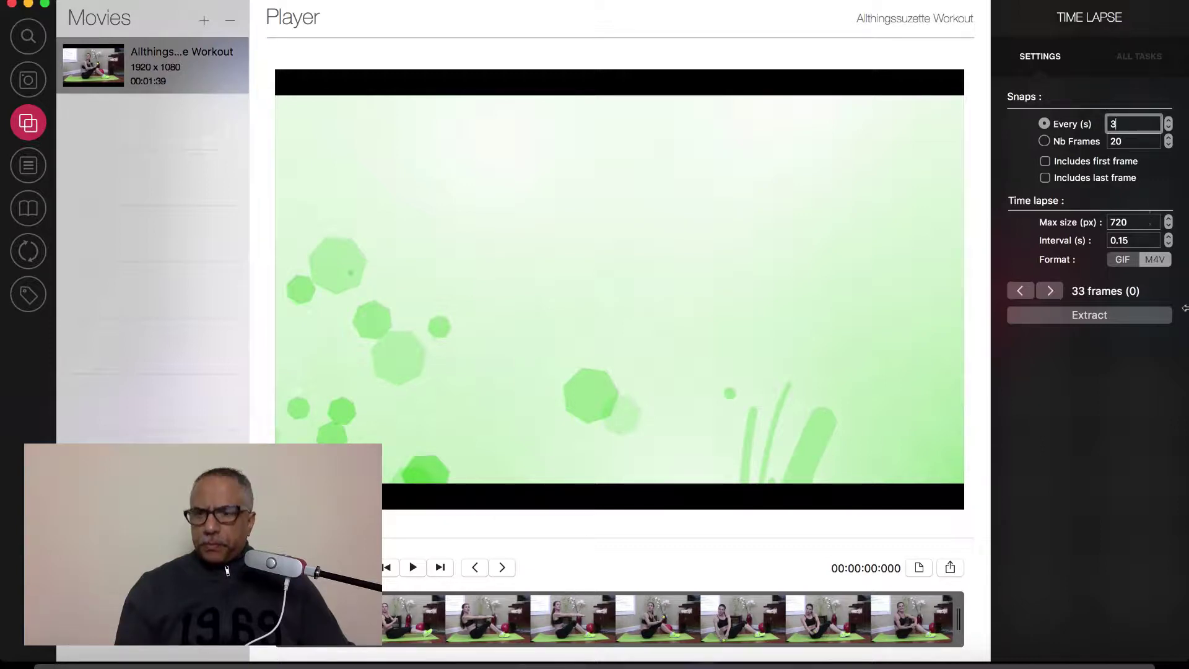
click(1168, 239)
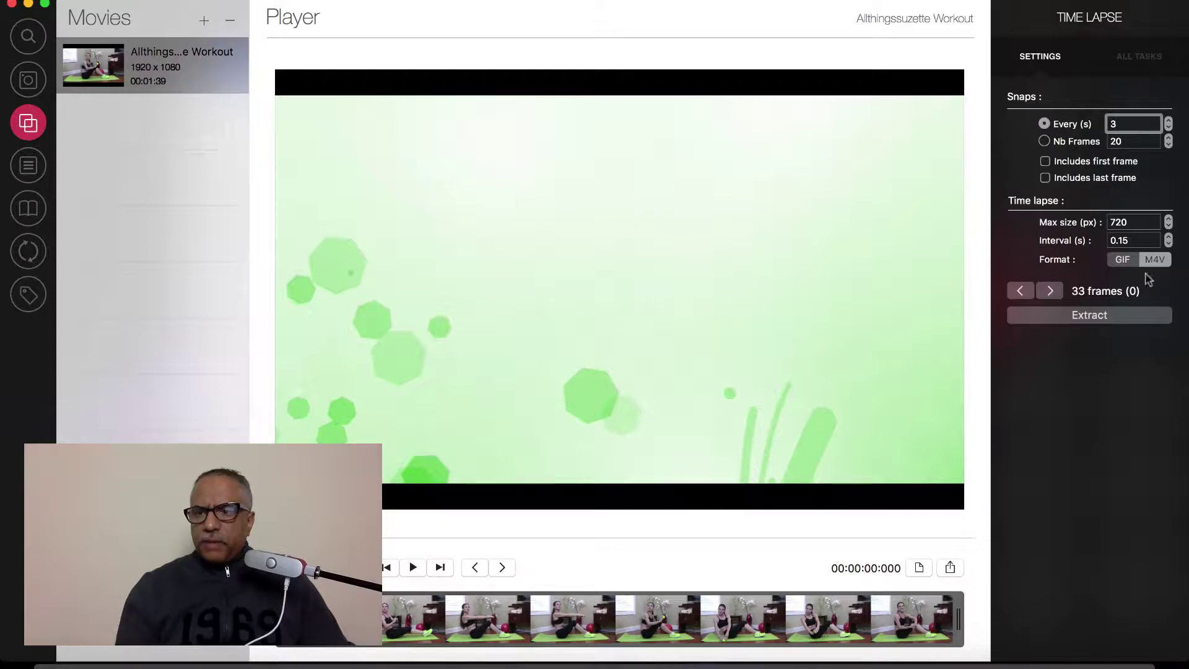
click(1126, 260)
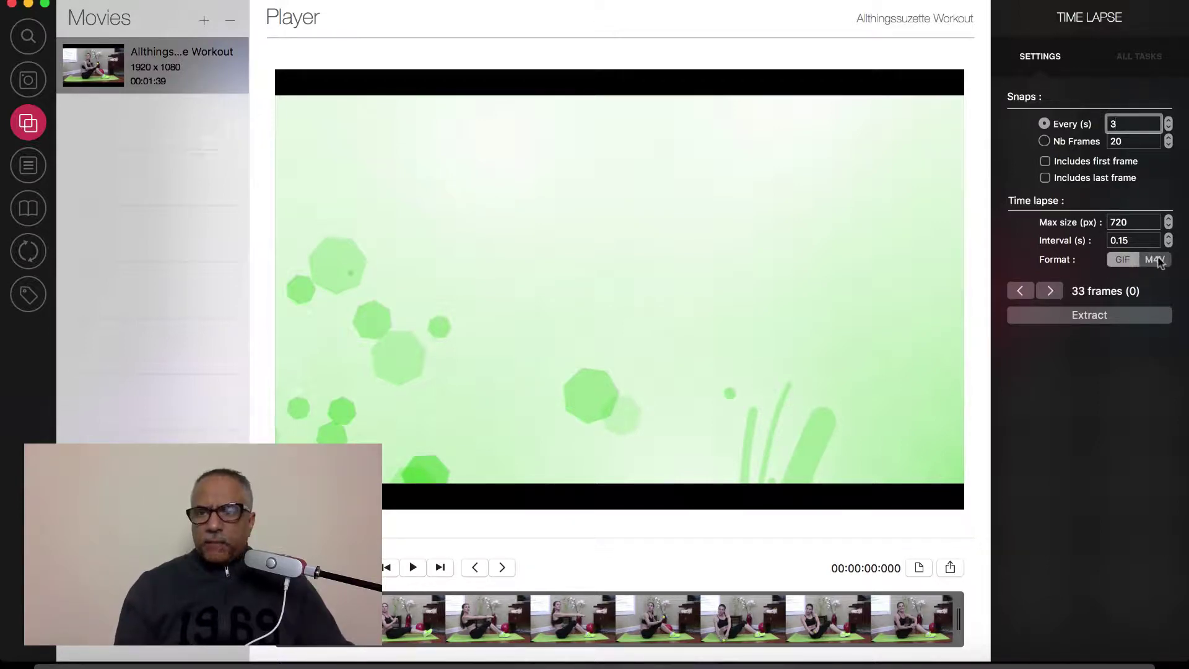
click(1155, 260)
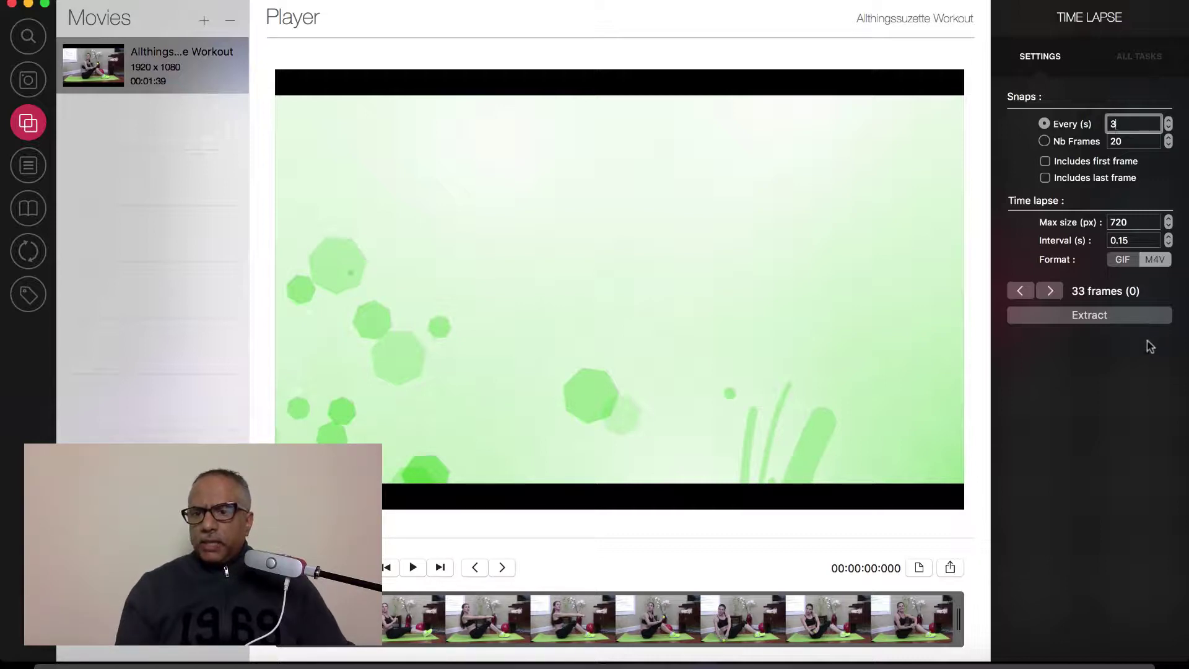
Save the time lapse as Allthingssuzette Workout-timelapse.m4v in VideoToobox and preview it in Finder
click(1105, 323)
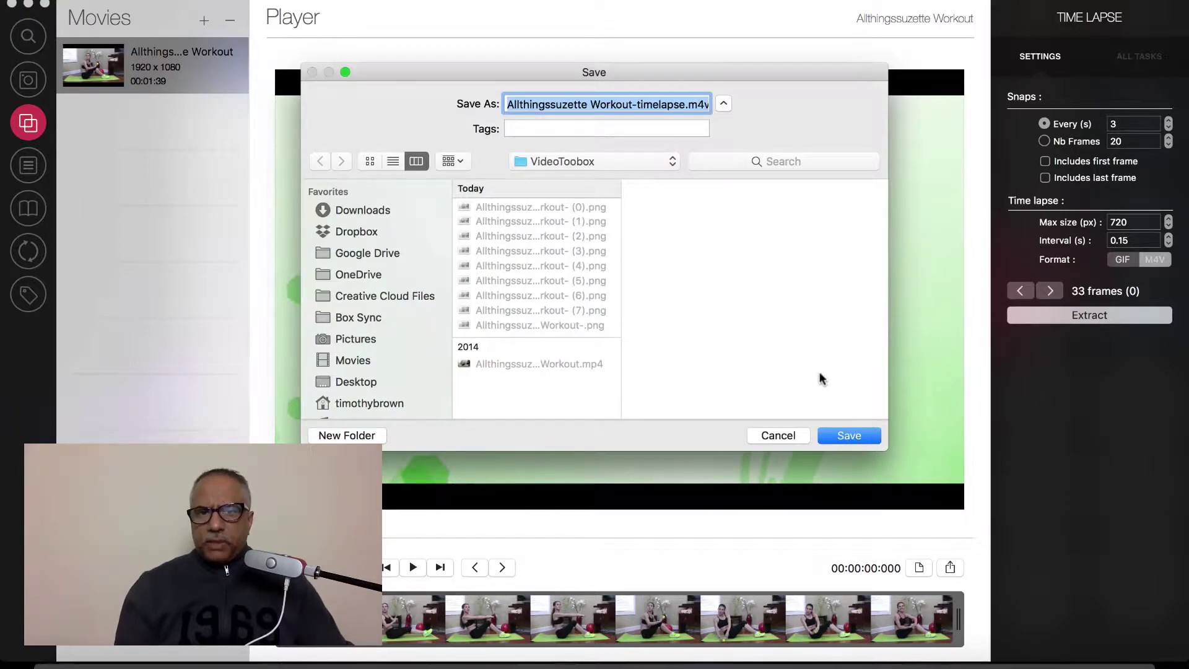
click(863, 441)
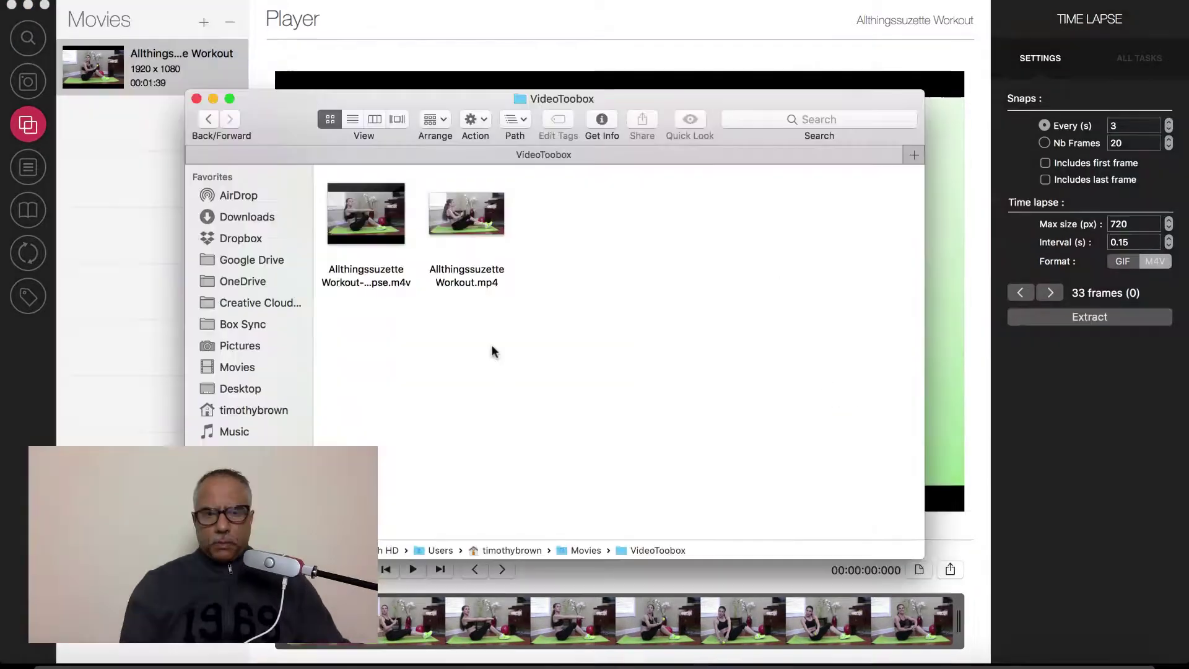
click(382, 229)
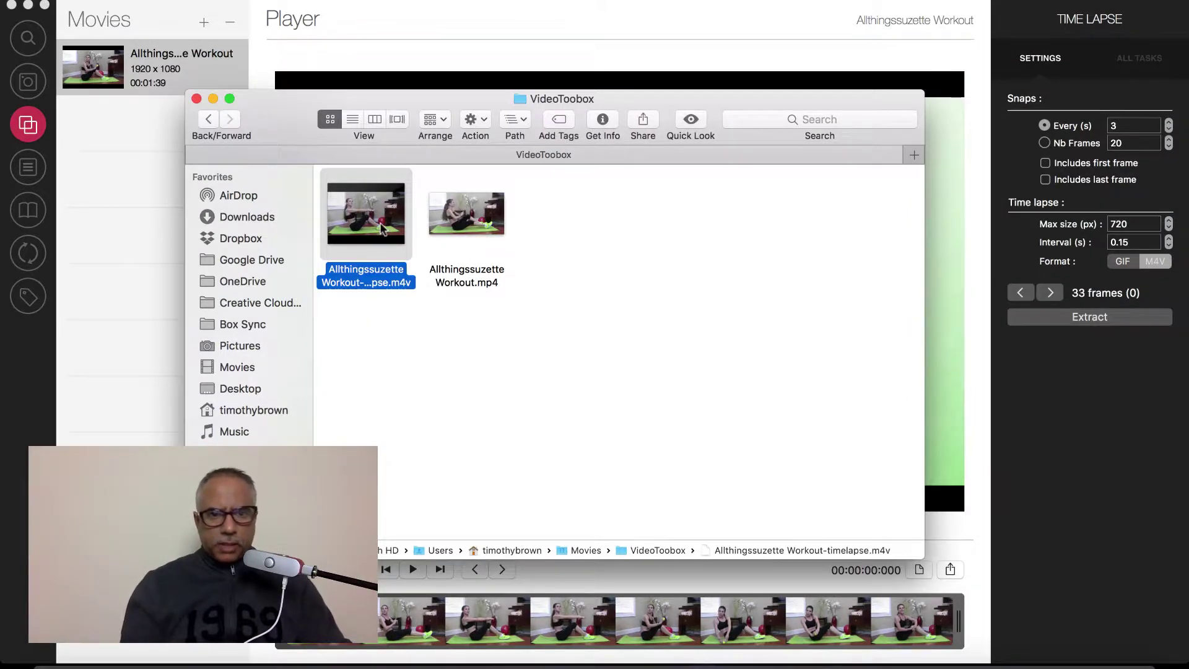
key(space)
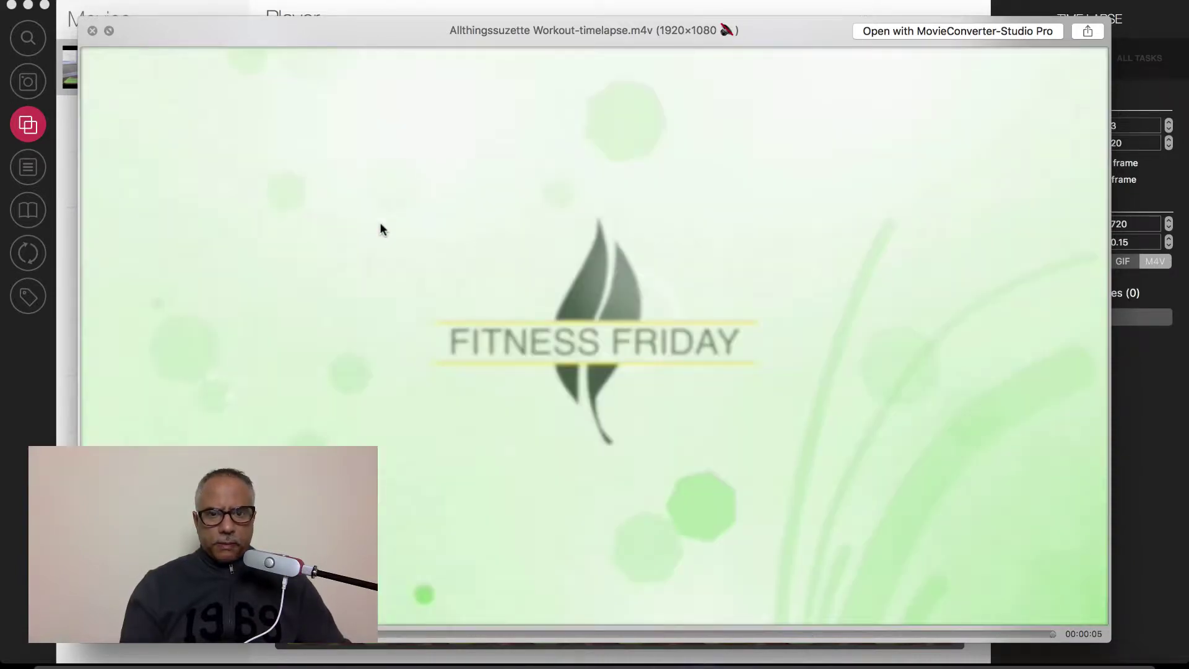
Preview the original workout mp4, scrubbing ahead, to compare it with the time lapse
key(space)
click(466, 280)
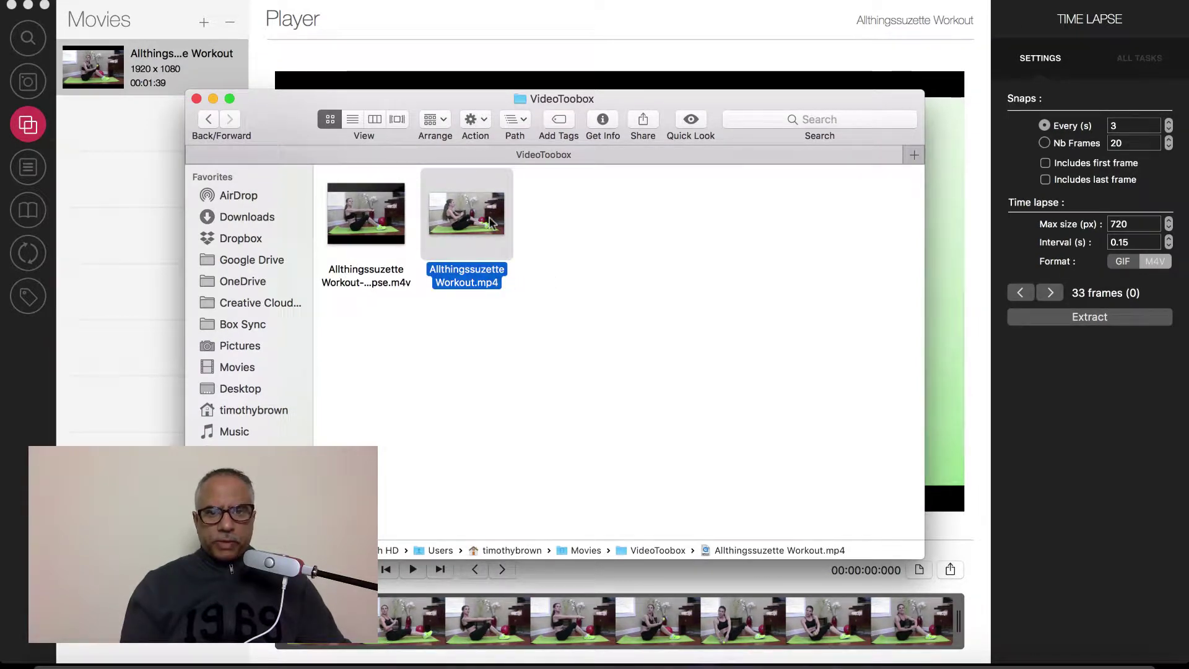
key(space)
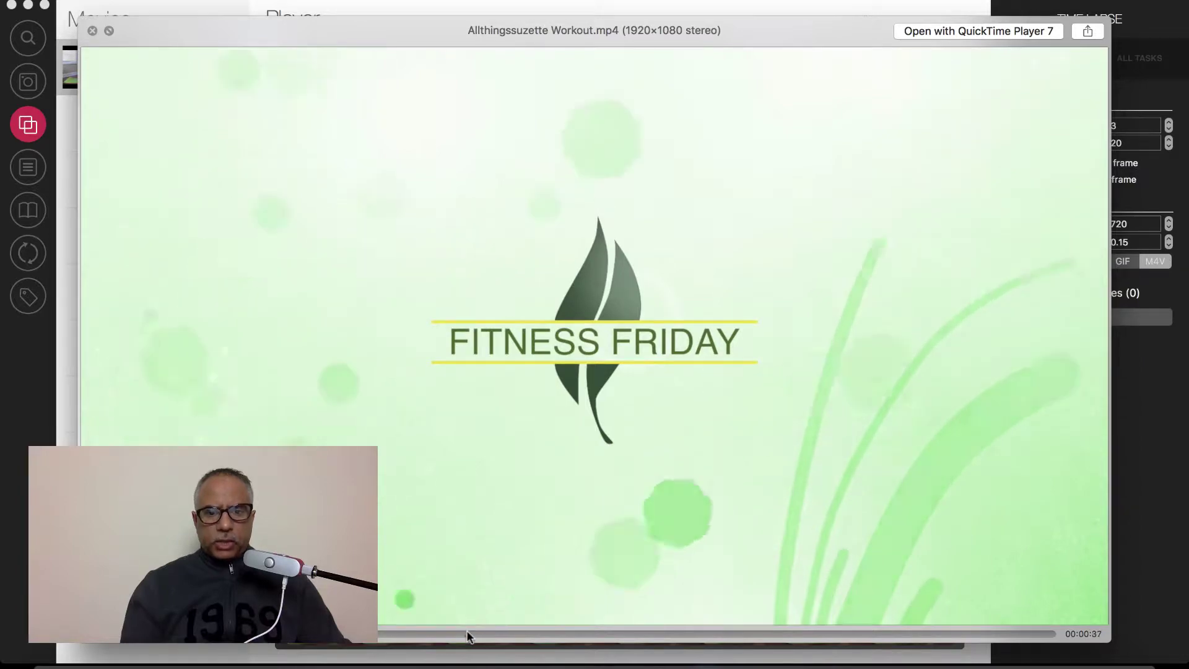
click(468, 632)
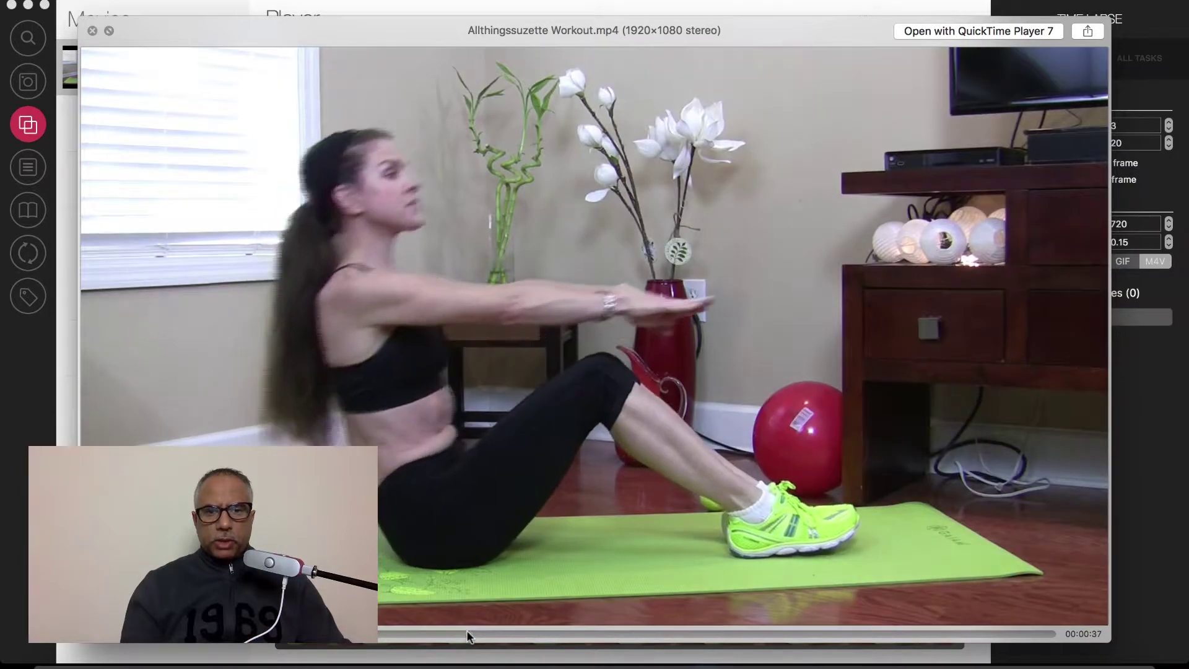
key(space)
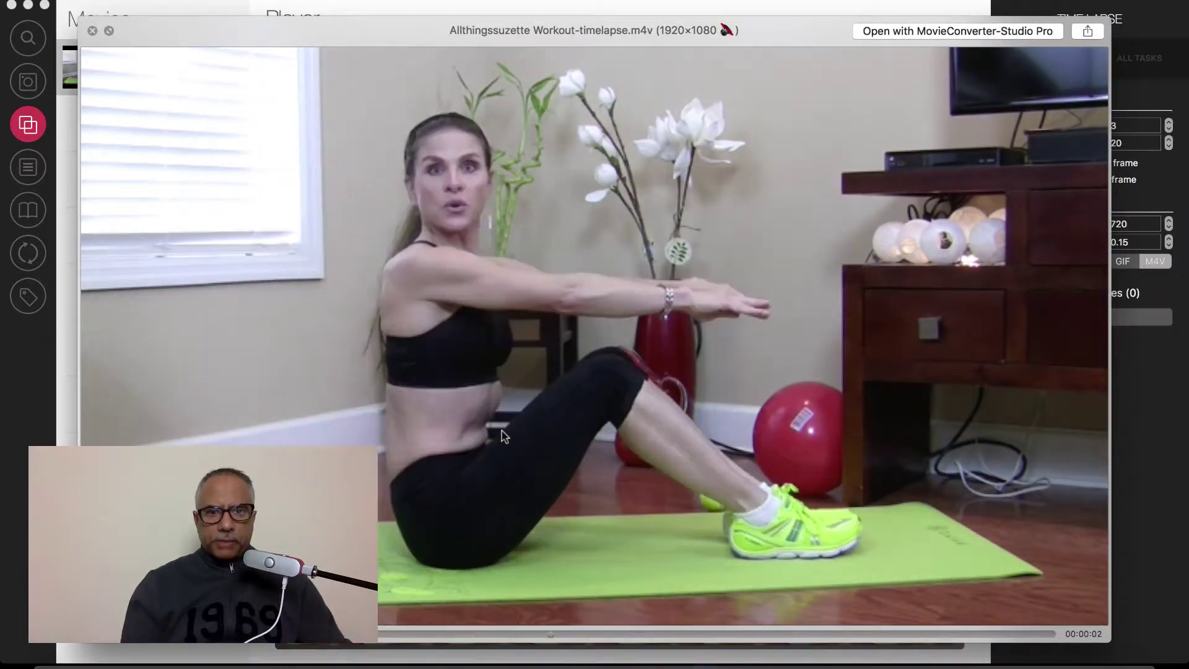
key(space)
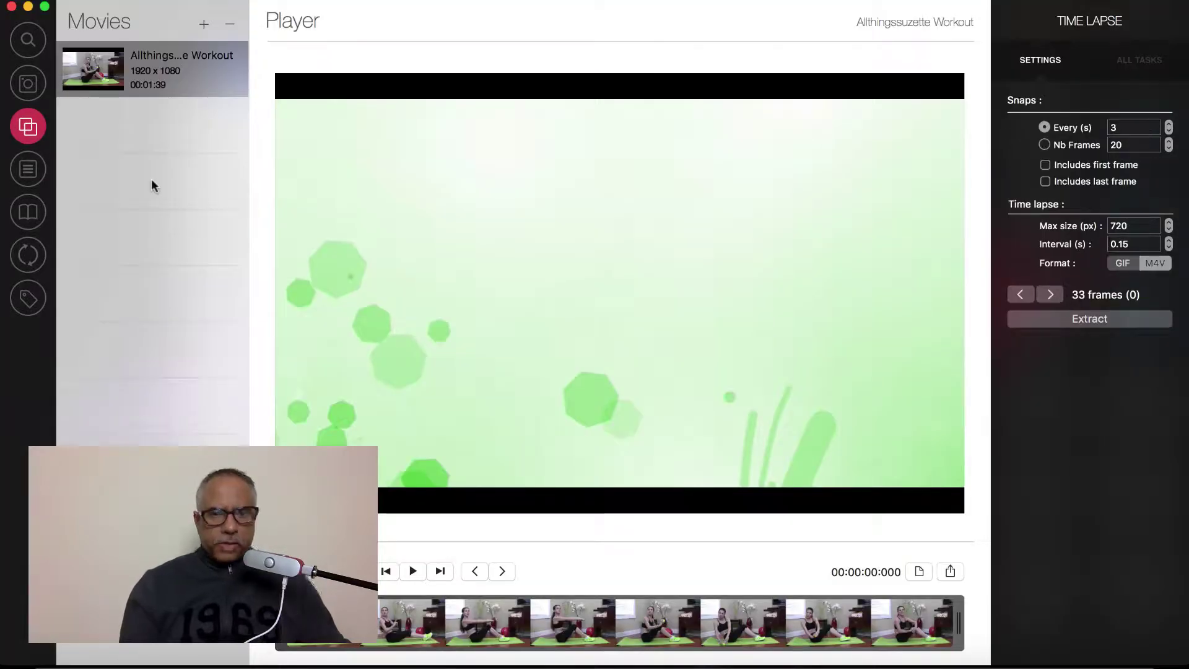
Set up a 4×4 thumbnail sheet of 320×180 tiles and extract it with Cmd+S
click(27, 170)
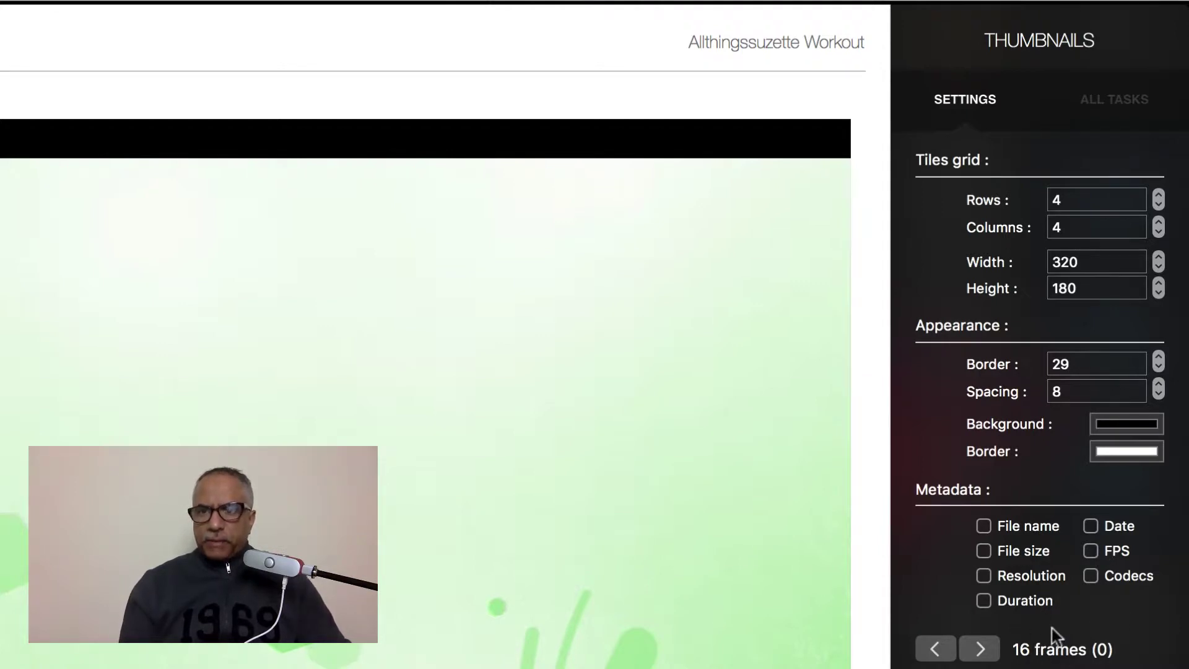
click(1091, 199)
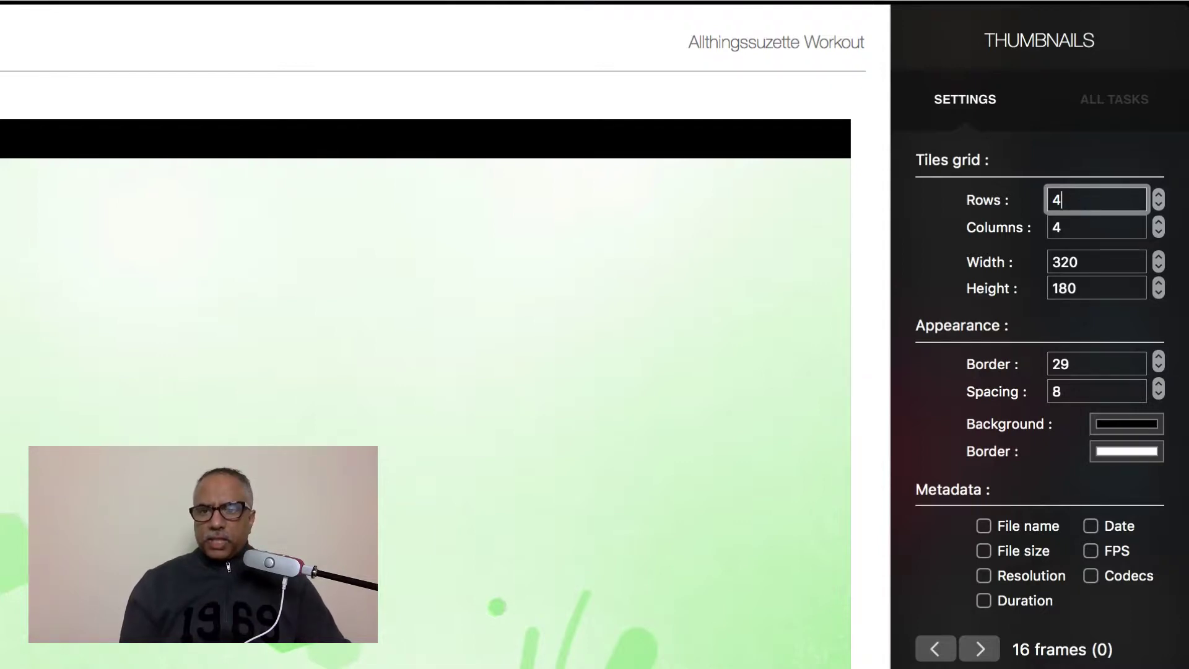
key(super+s)
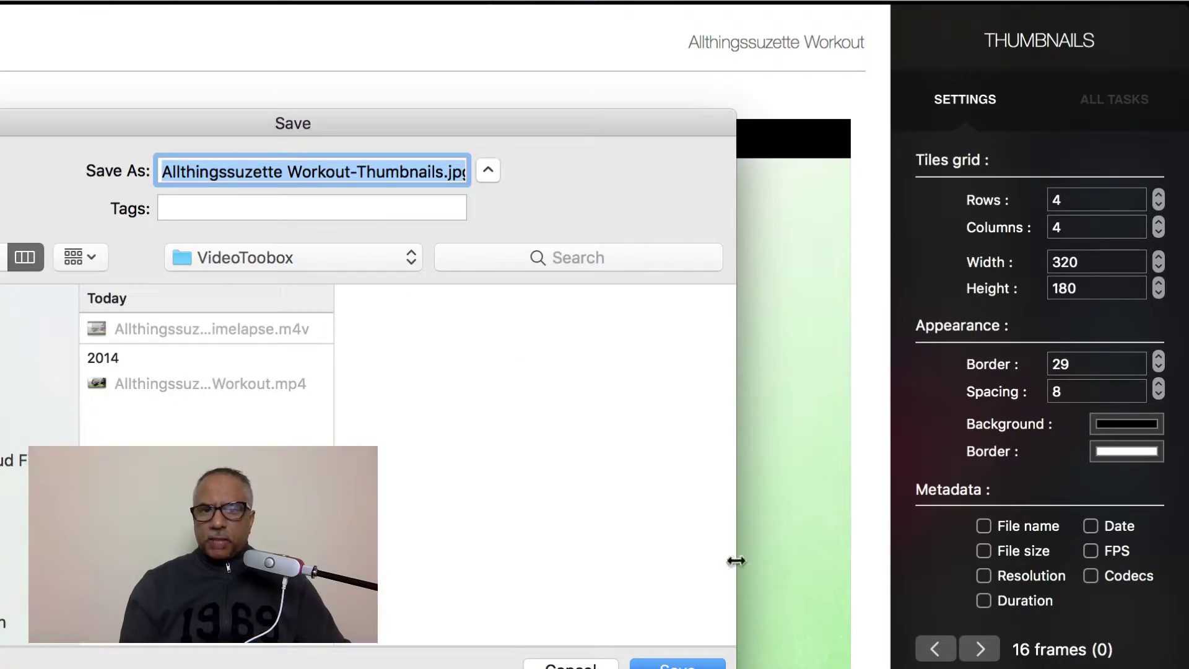
Save Allthingssuzette Workout-Thumbnails.jpg and Quick Look its 4×4 grid of 16 frames in Finder
click(679, 664)
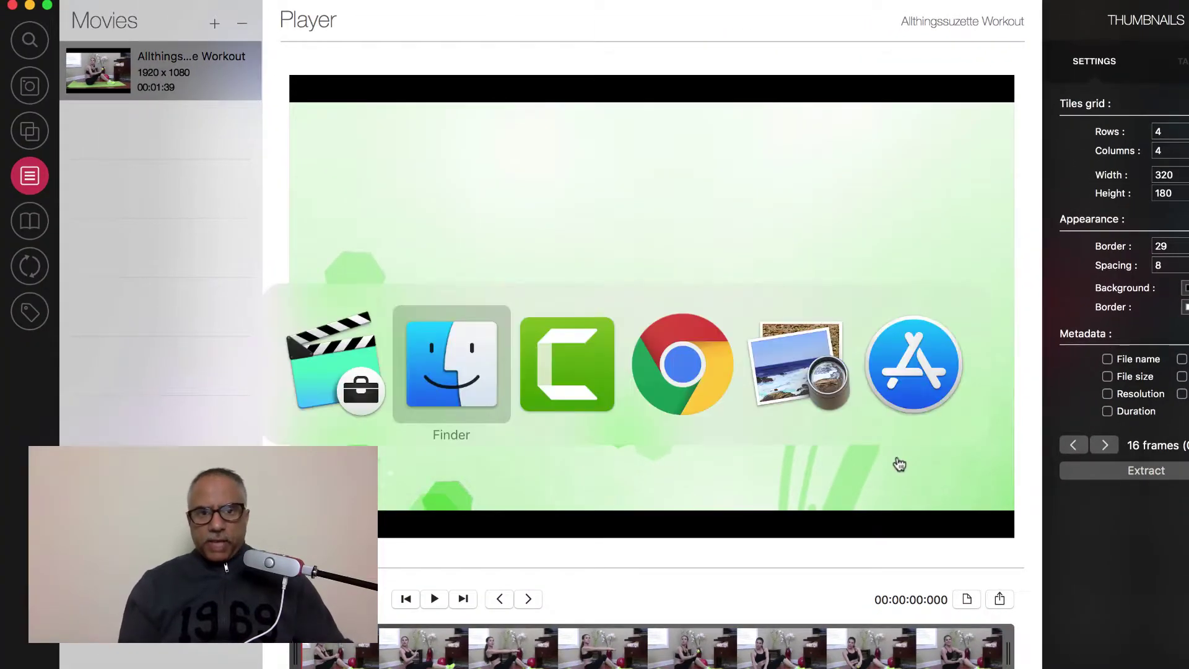
key(super+Tab)
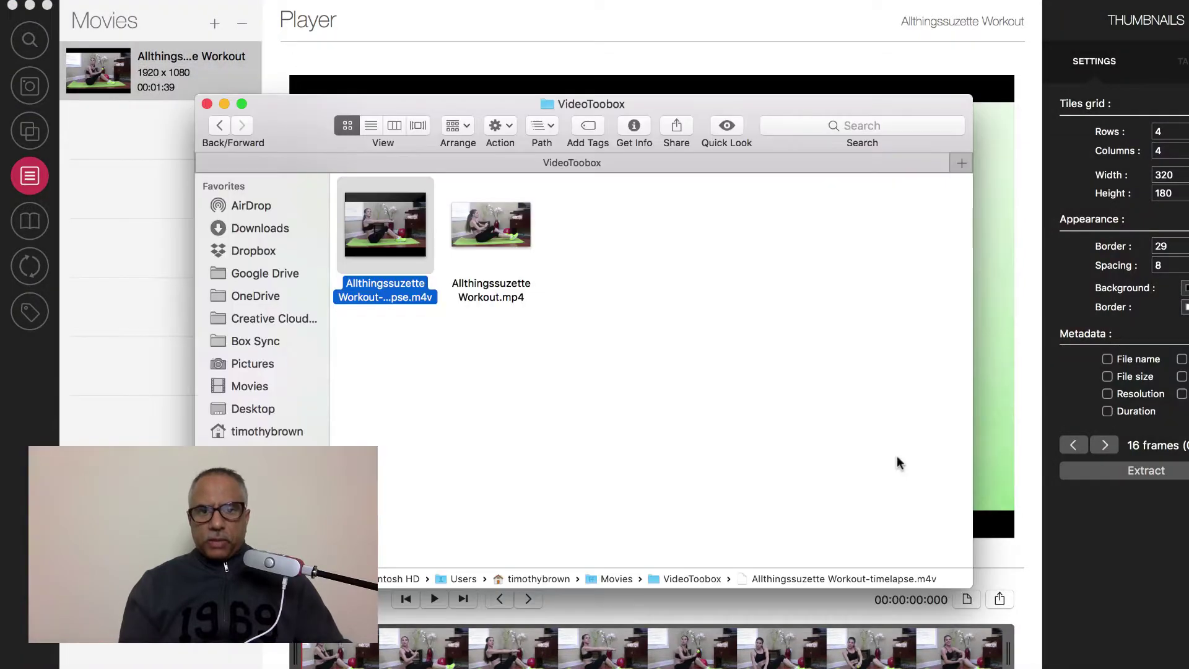
click(802, 368)
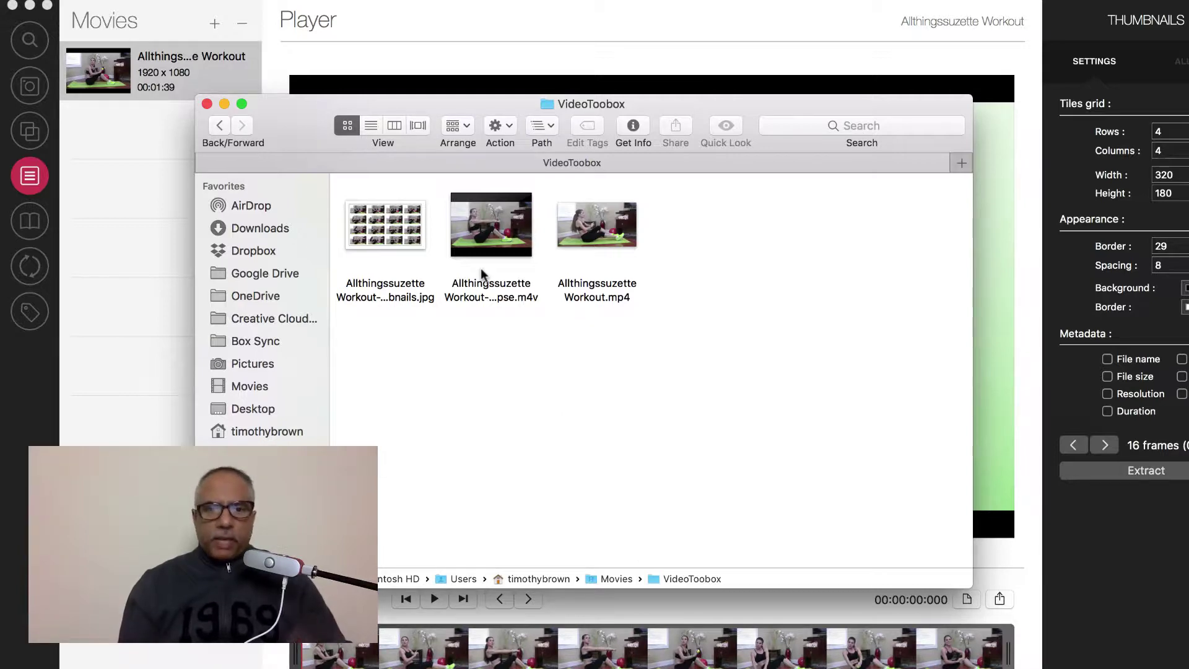
click(402, 235)
key(space)
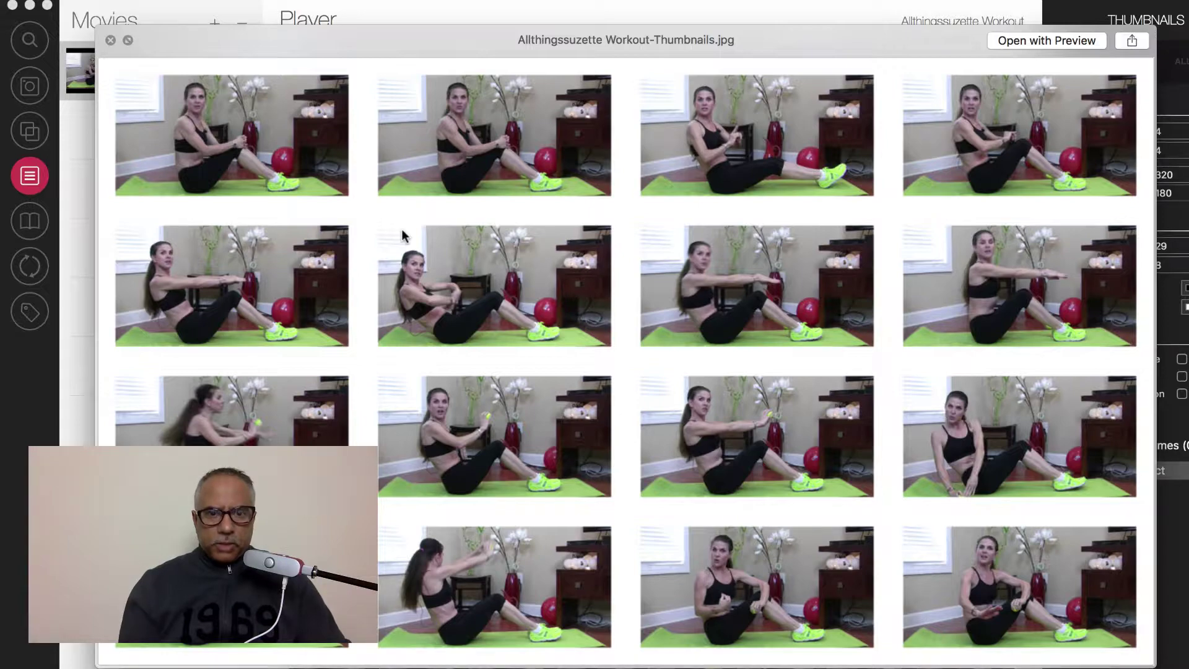
Set the Flipbook to a fixed 20 frames on 3×2 pages and extract it as a PDF
key(space)
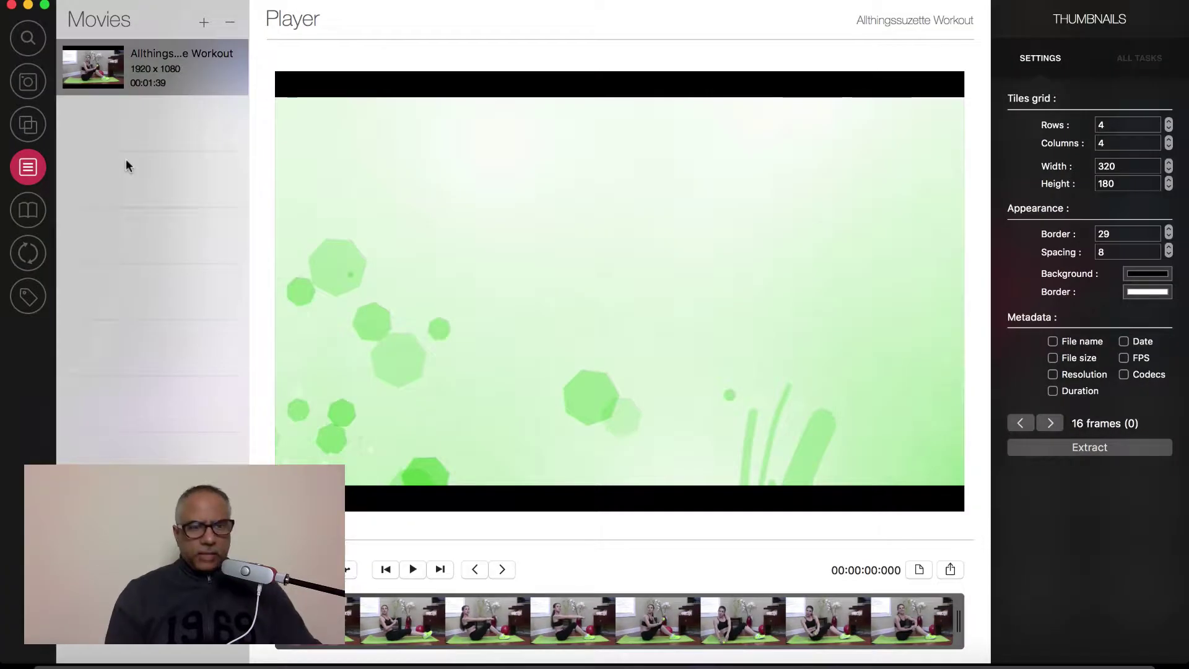
click(29, 211)
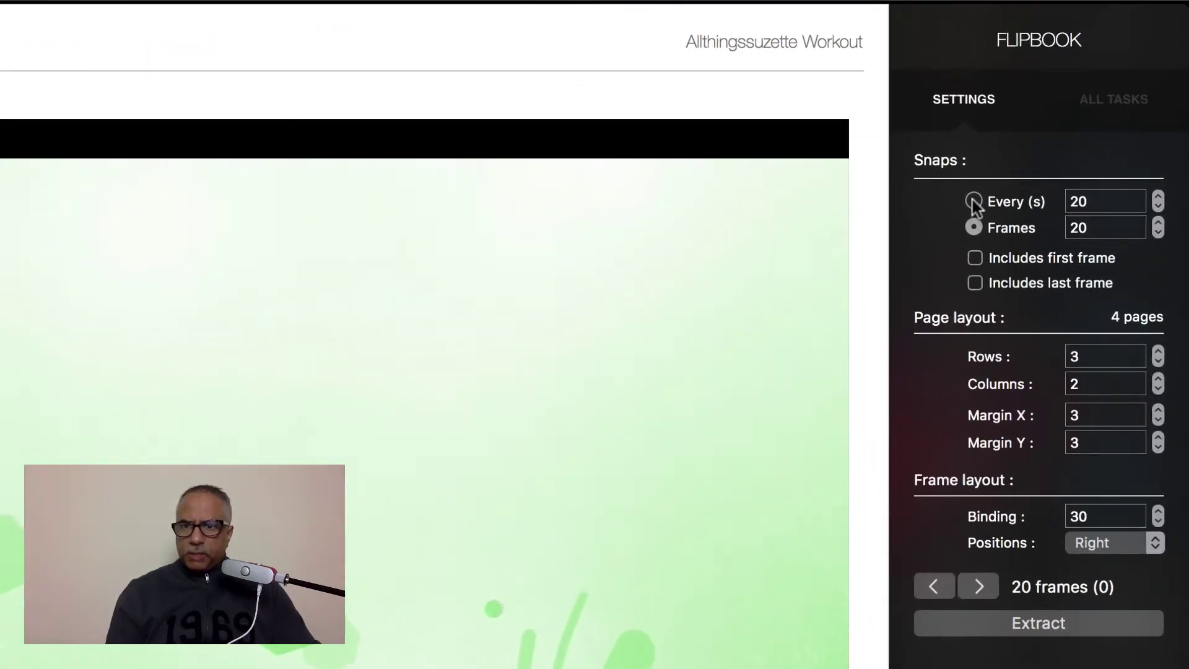
click(973, 200)
click(973, 227)
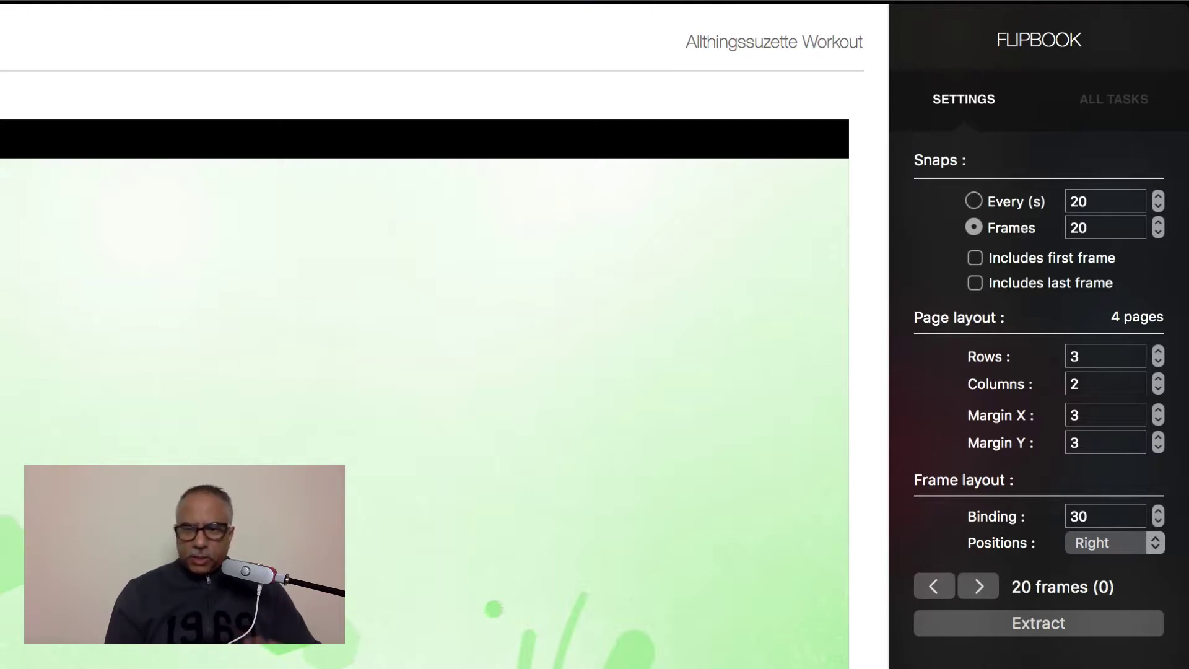
click(1057, 625)
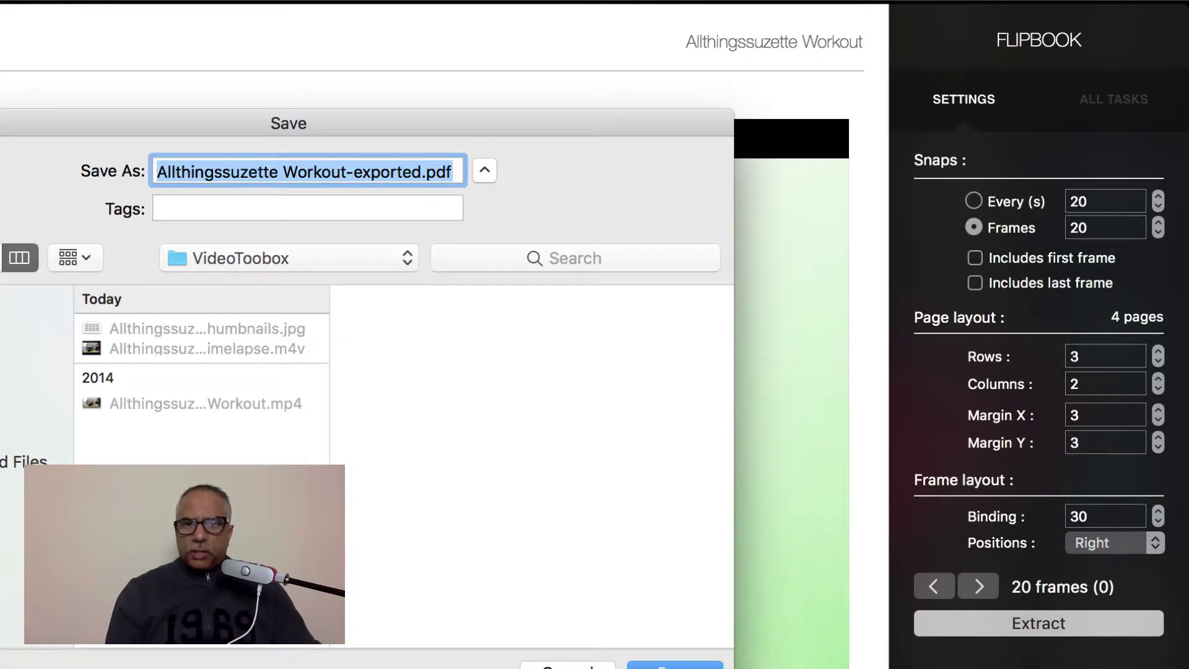
Save Allthingssuzette Workout-exported.pdf, then preview Thumbnails.jpg in Finder's VideoToobox folder
key(Return)
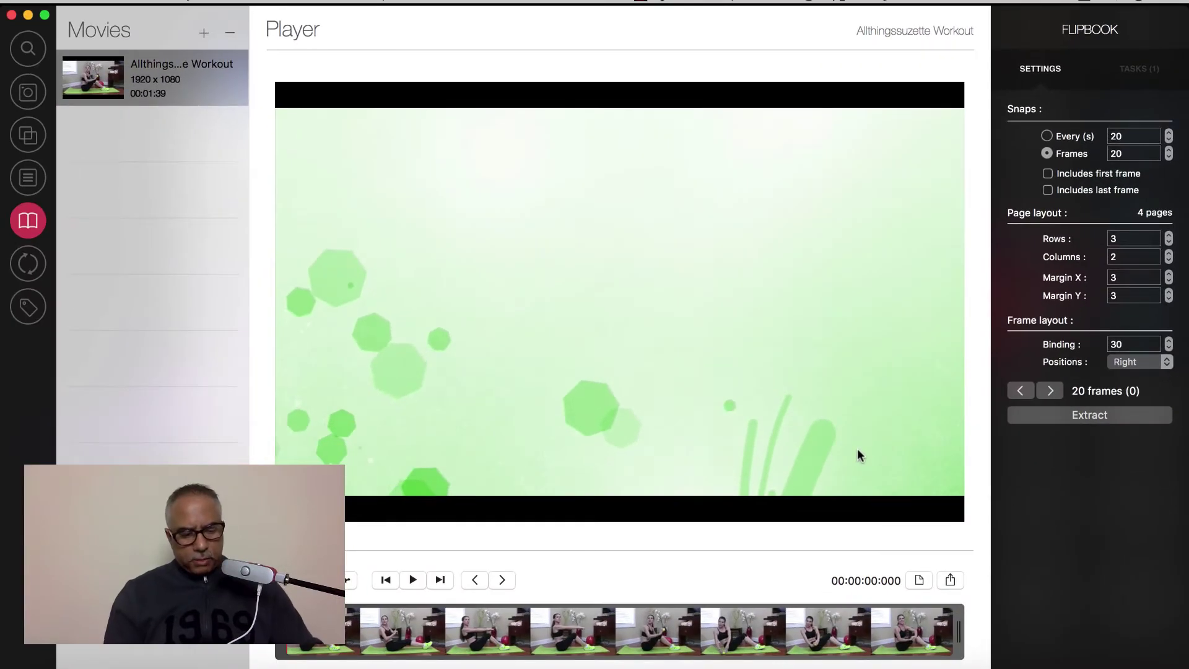
key(super+Tab)
key(super+Tab)
key(super+Tab)
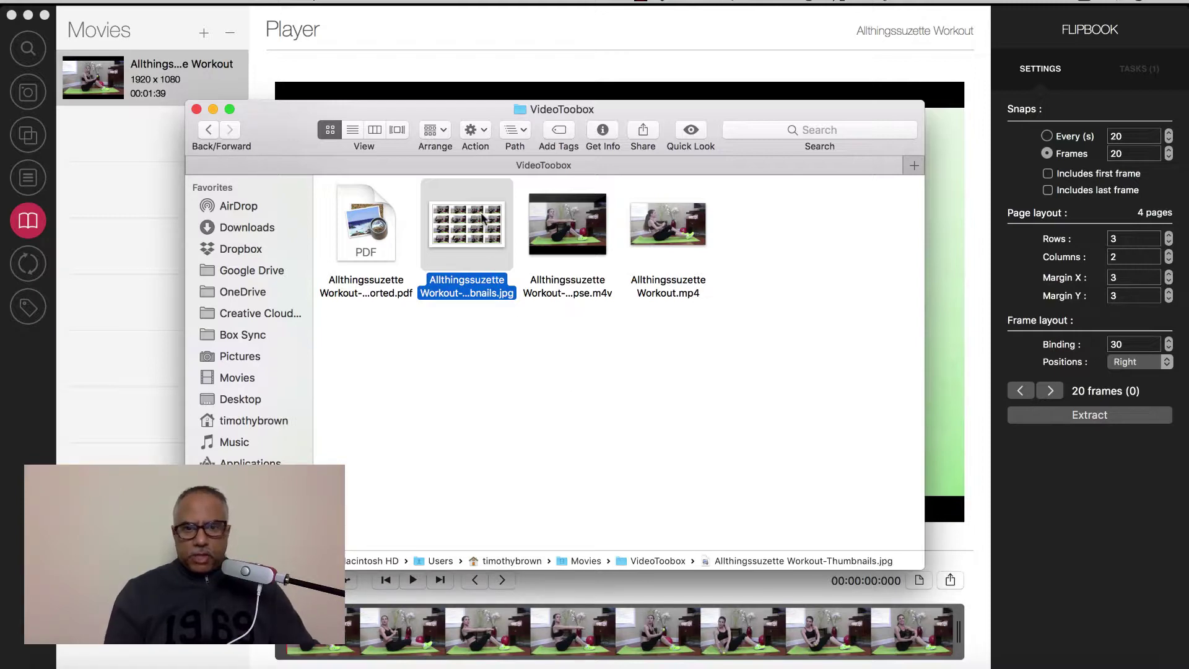
key(space)
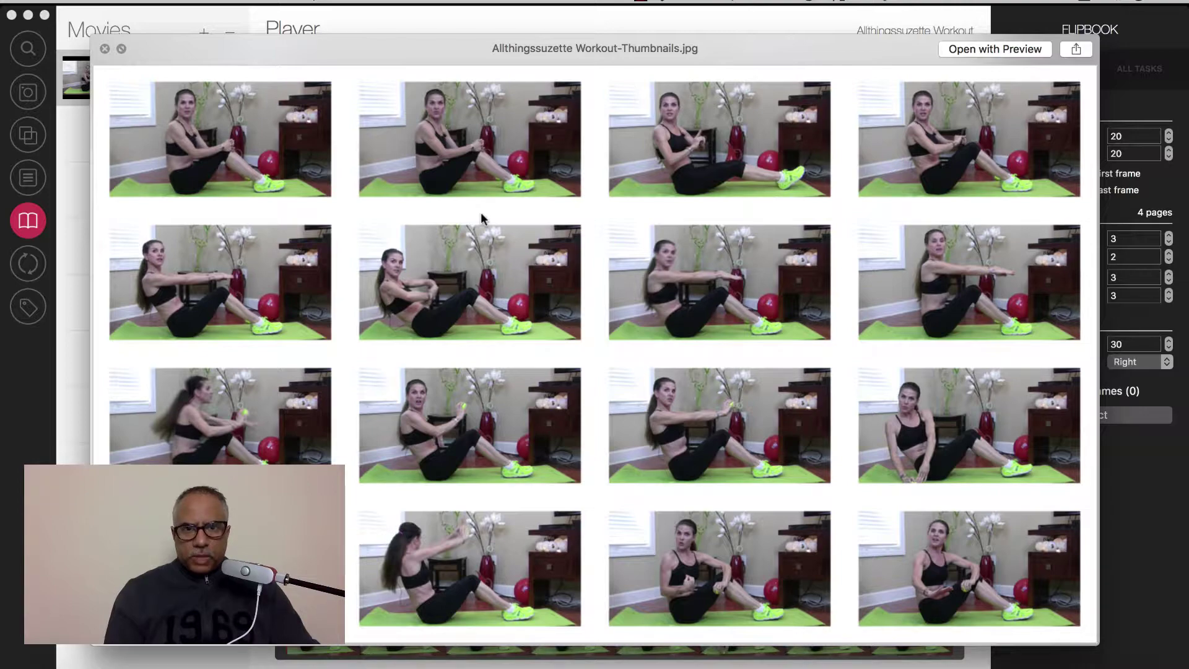
key(space)
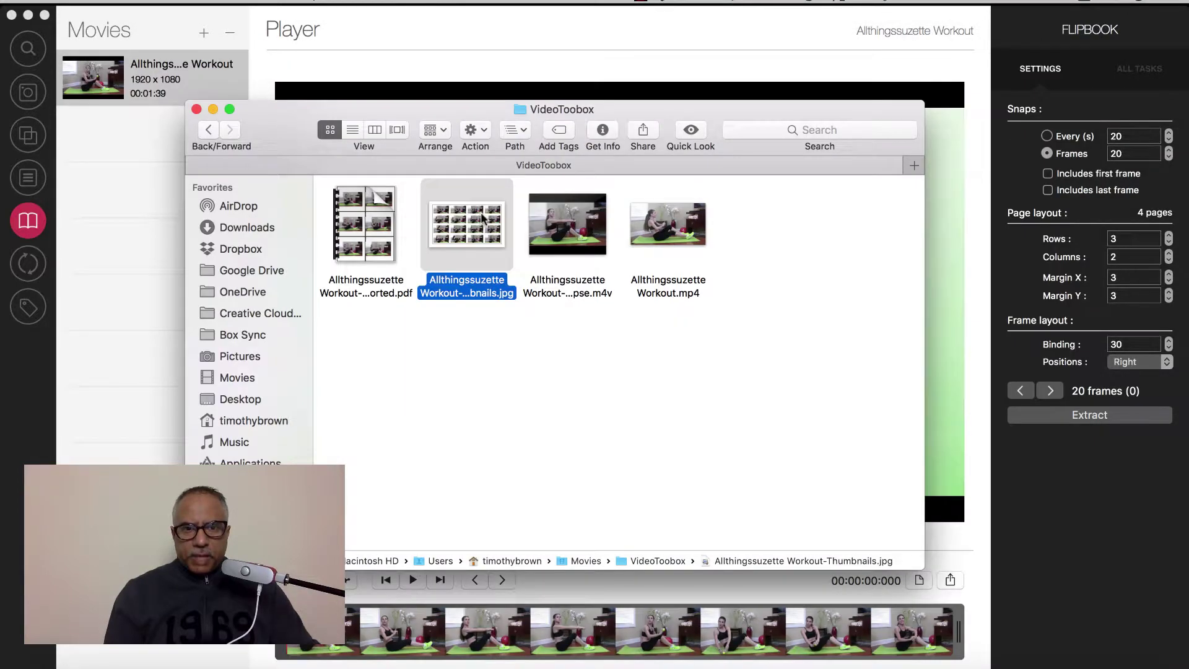
Quick Look the exported flipbook PDF, page through frames 1–20, then close it
click(376, 211)
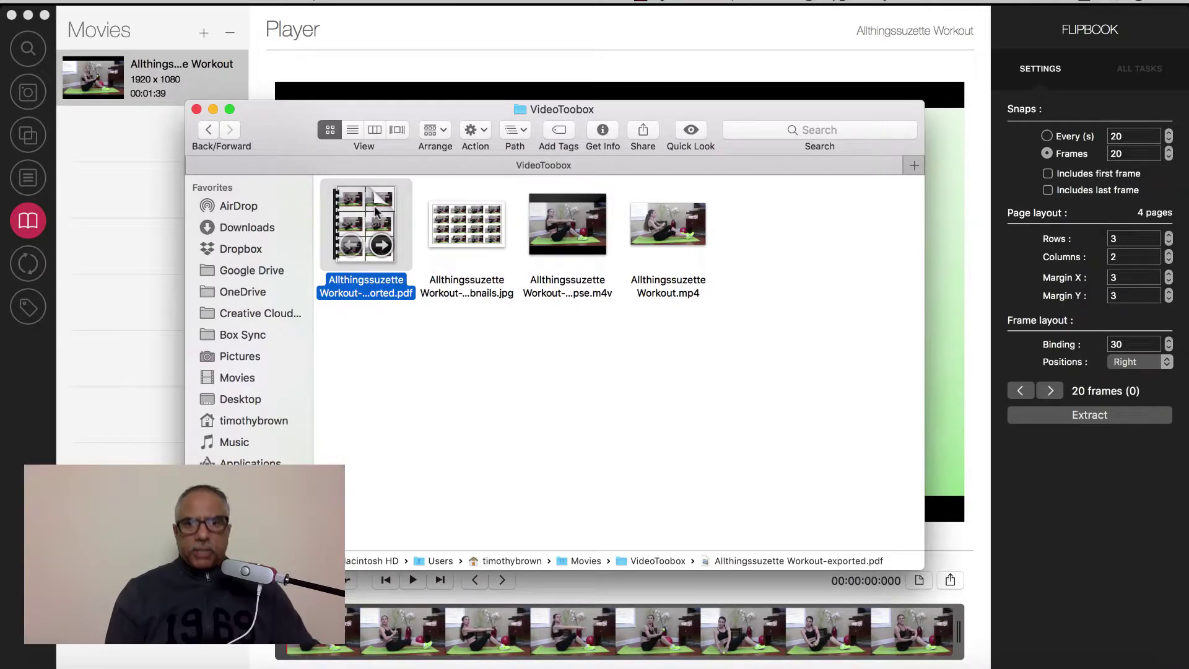
key(space)
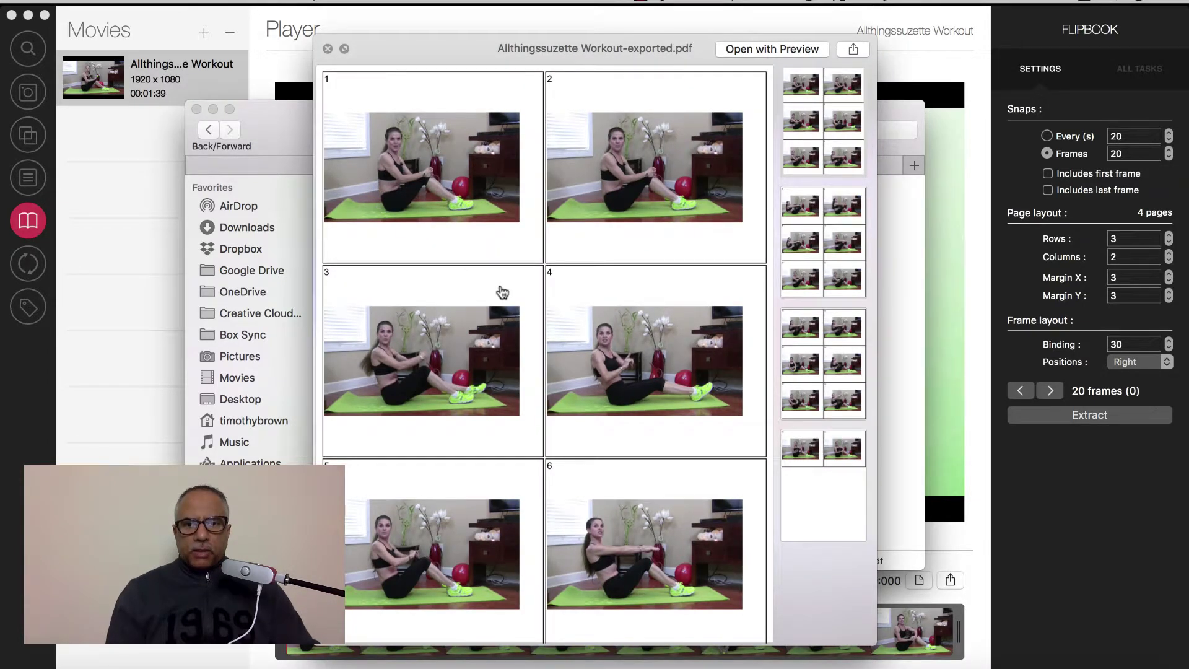
scroll(501, 291, down, 10)
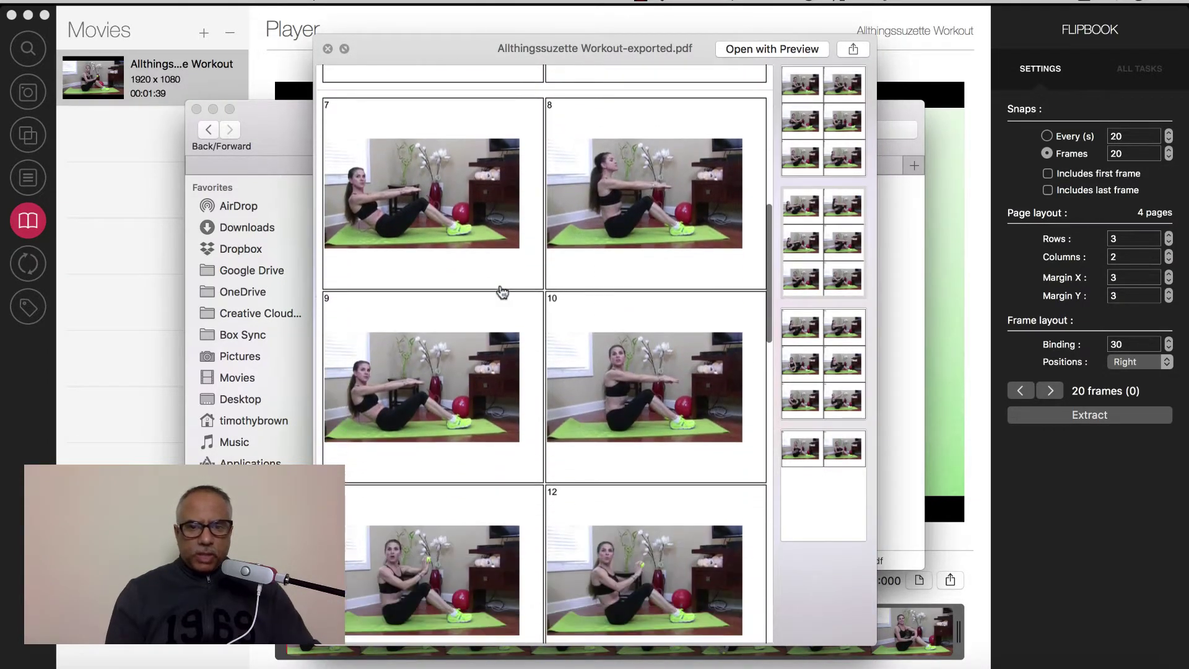
scroll(501, 292, down, 12)
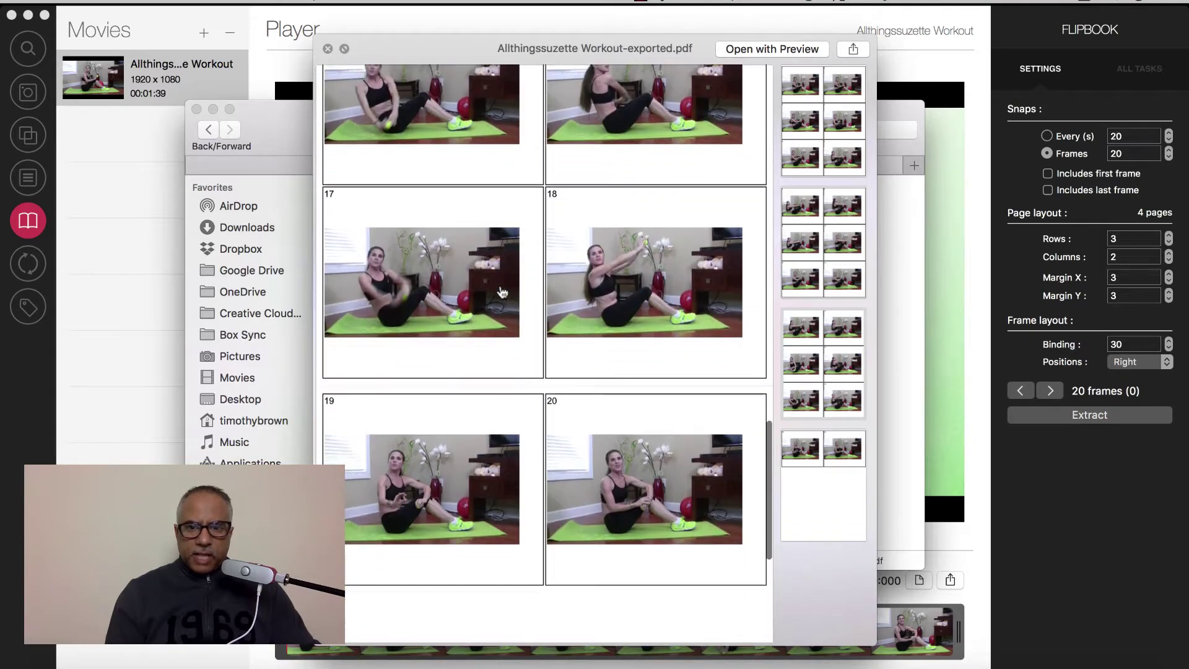
scroll(502, 292, up, 20)
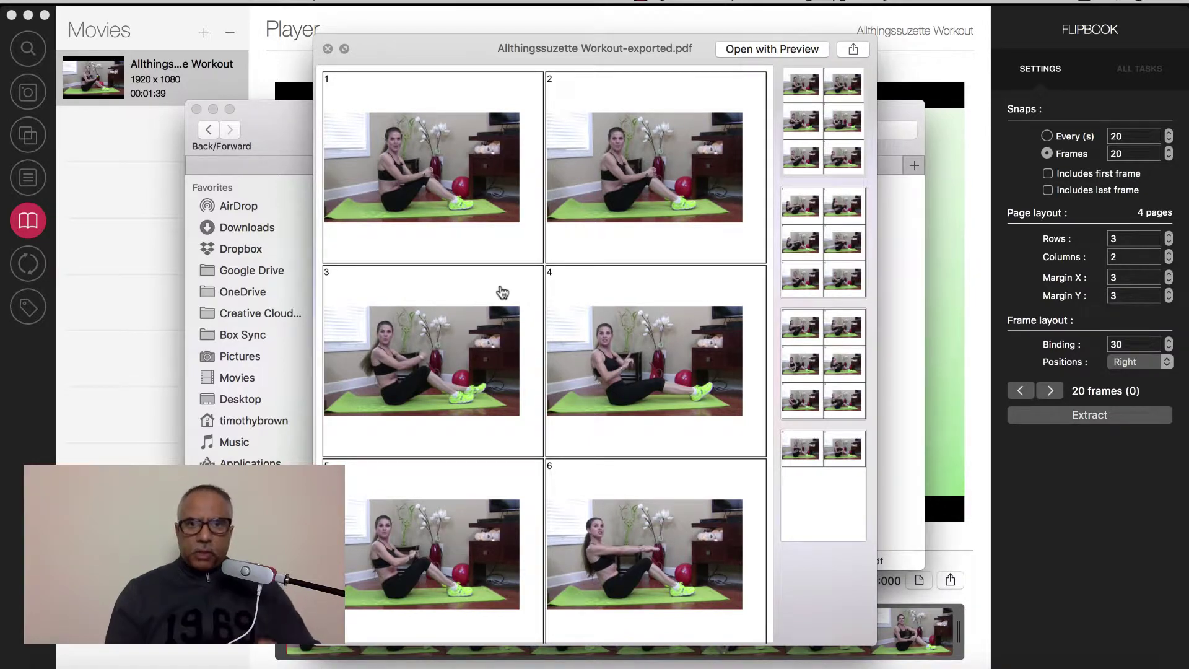
click(327, 49)
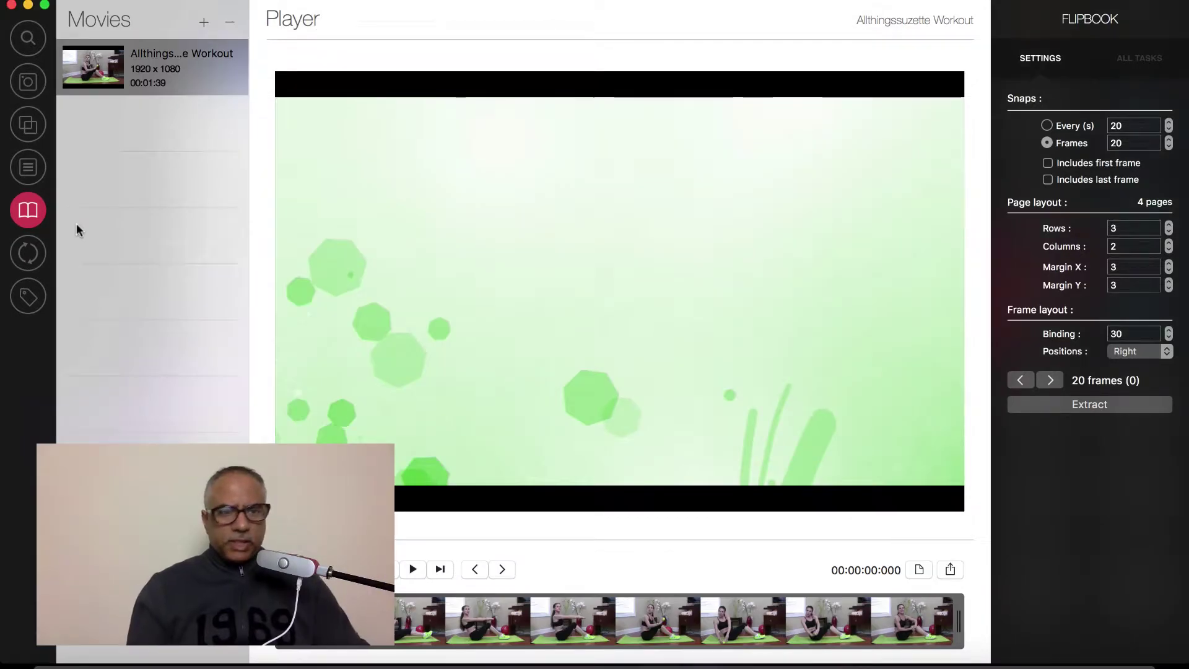
Show the Export tool and browse its Preset list, keeping the m4v type
click(27, 252)
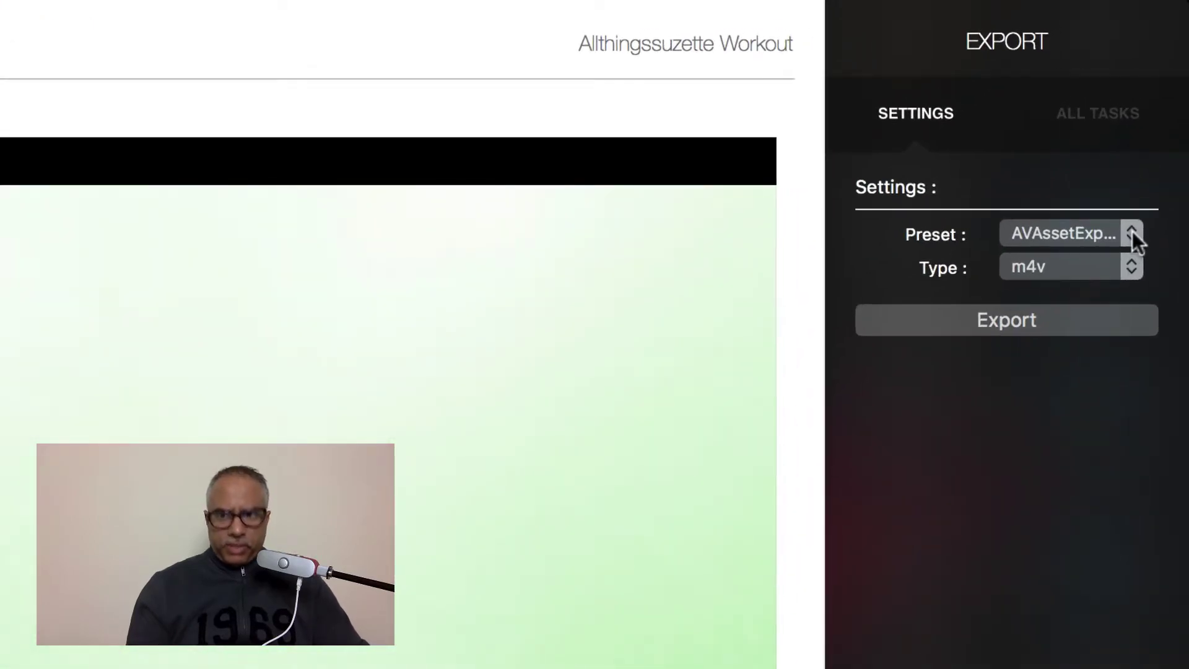
click(1132, 232)
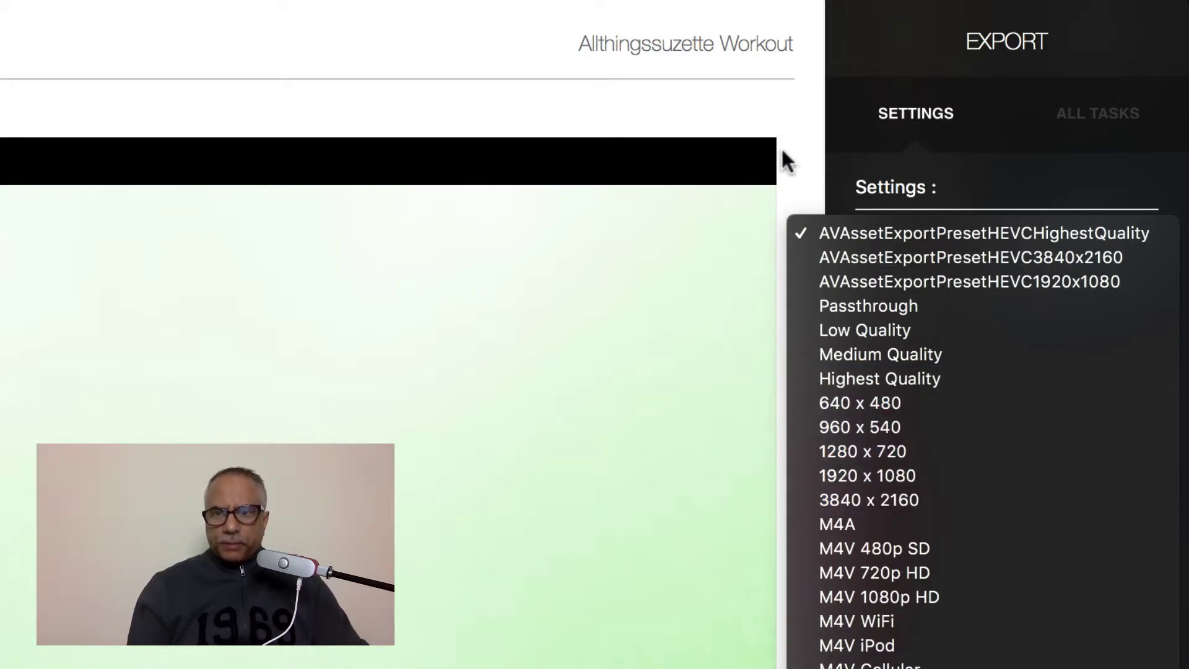
click(806, 138)
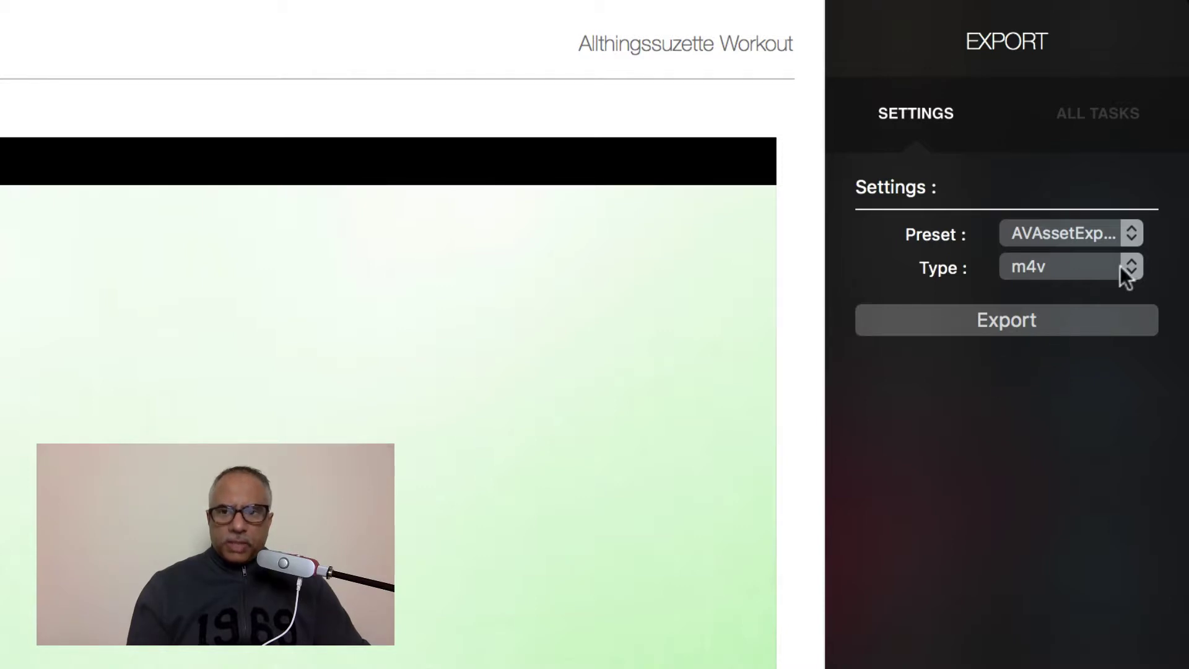
click(1133, 224)
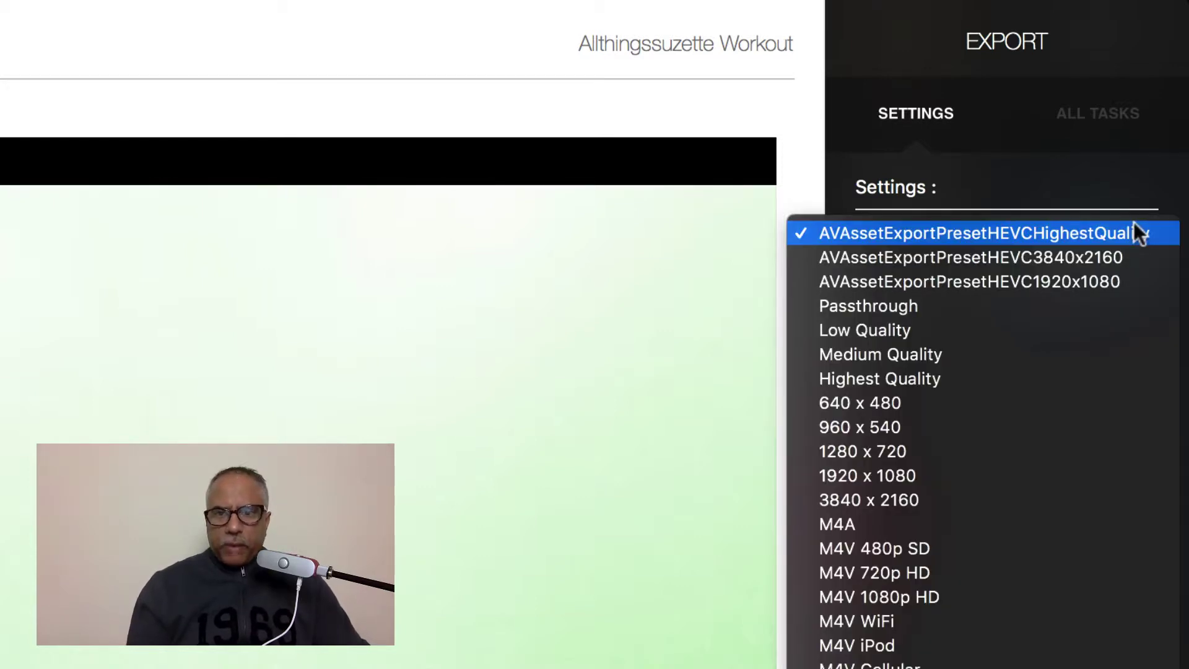
click(1134, 226)
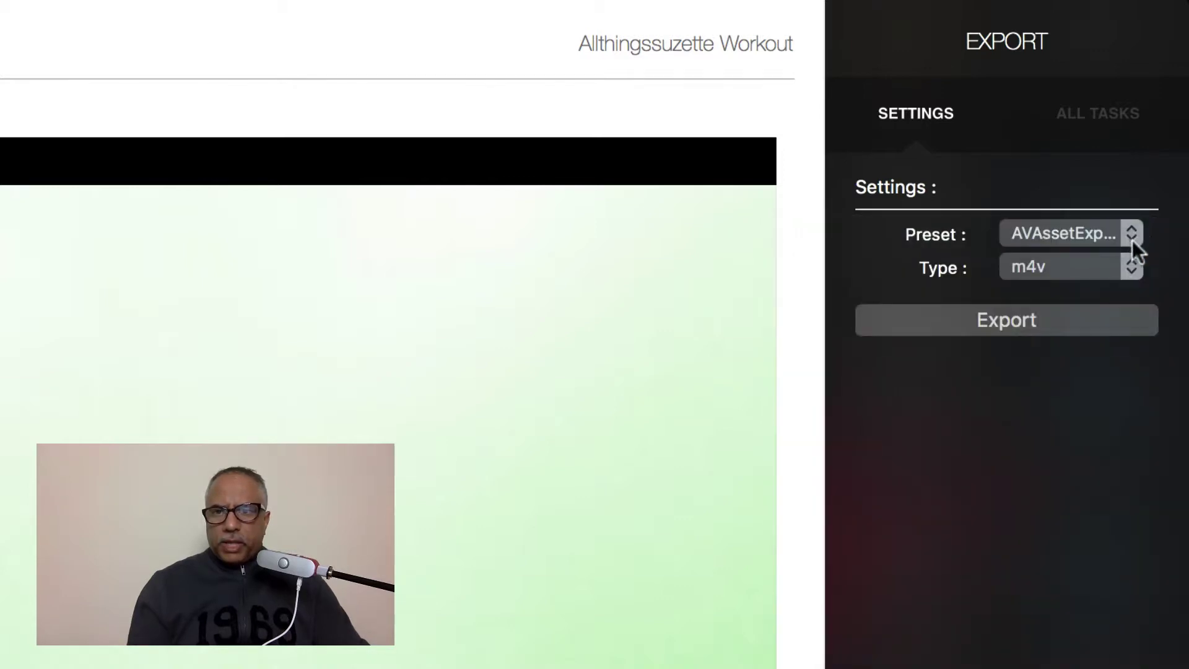
click(1122, 233)
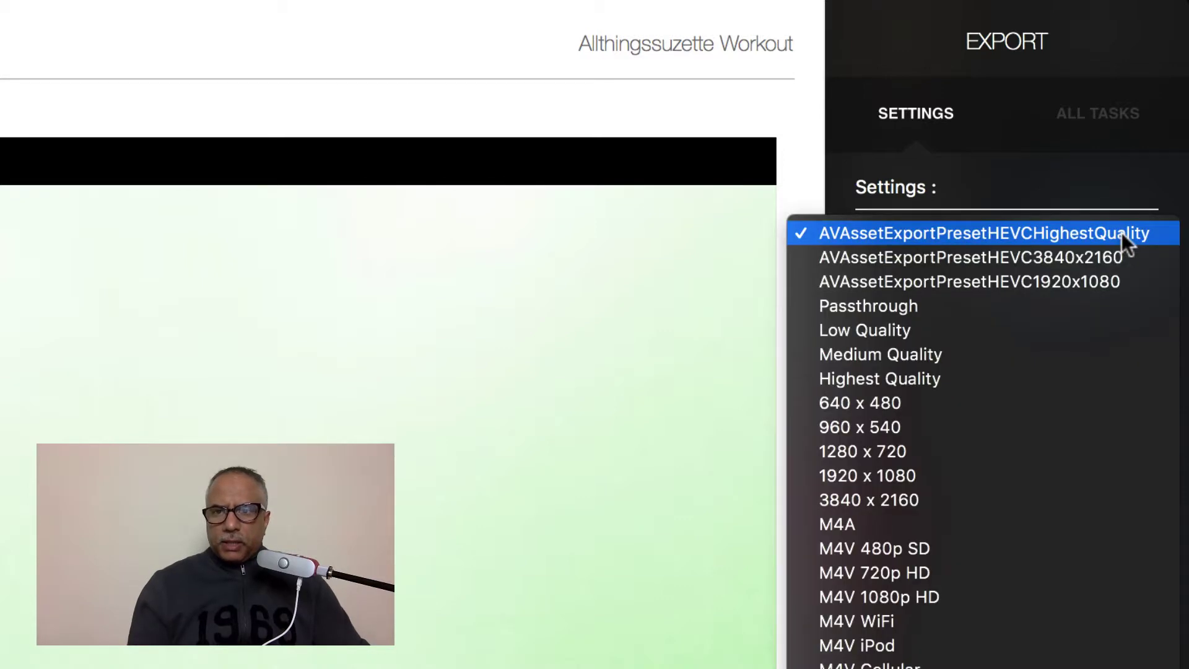
Export the workout with the 640 x 480 preset as mp4, then switch to Finder
click(901, 406)
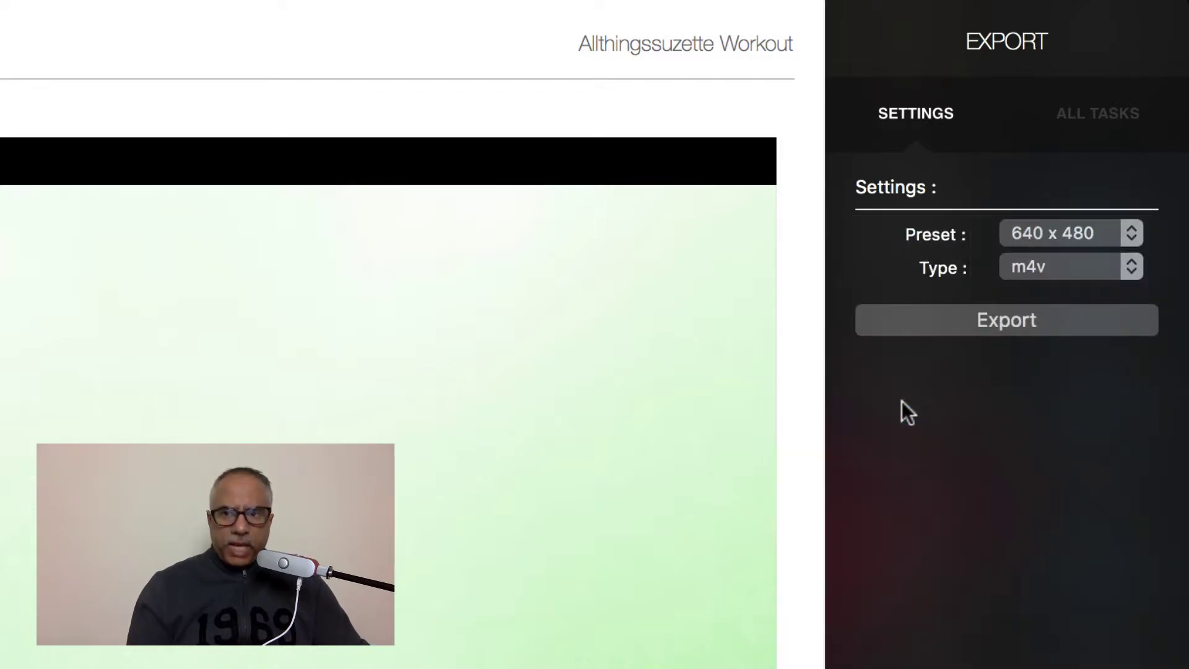
click(1127, 260)
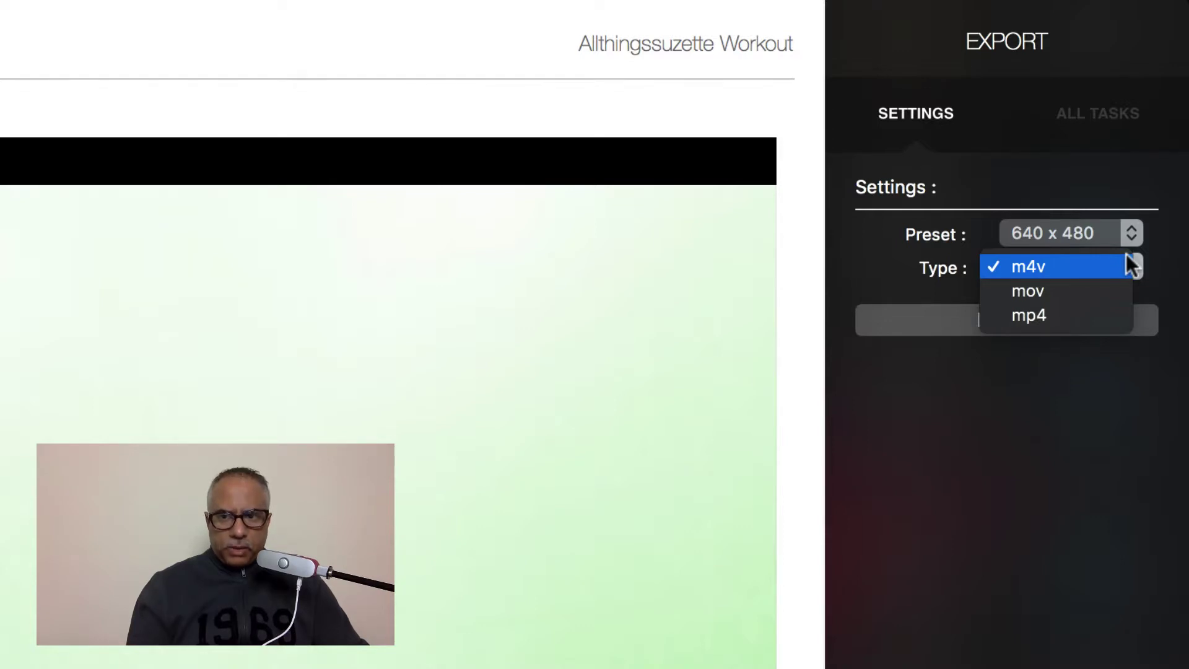
click(1114, 313)
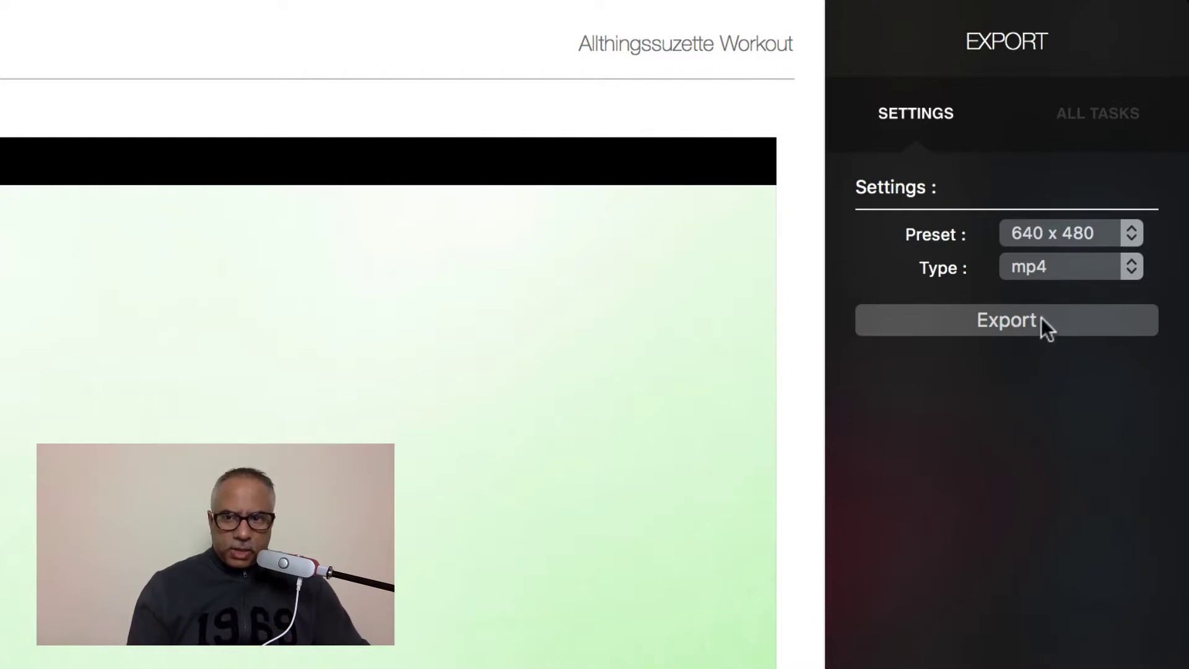
click(1041, 317)
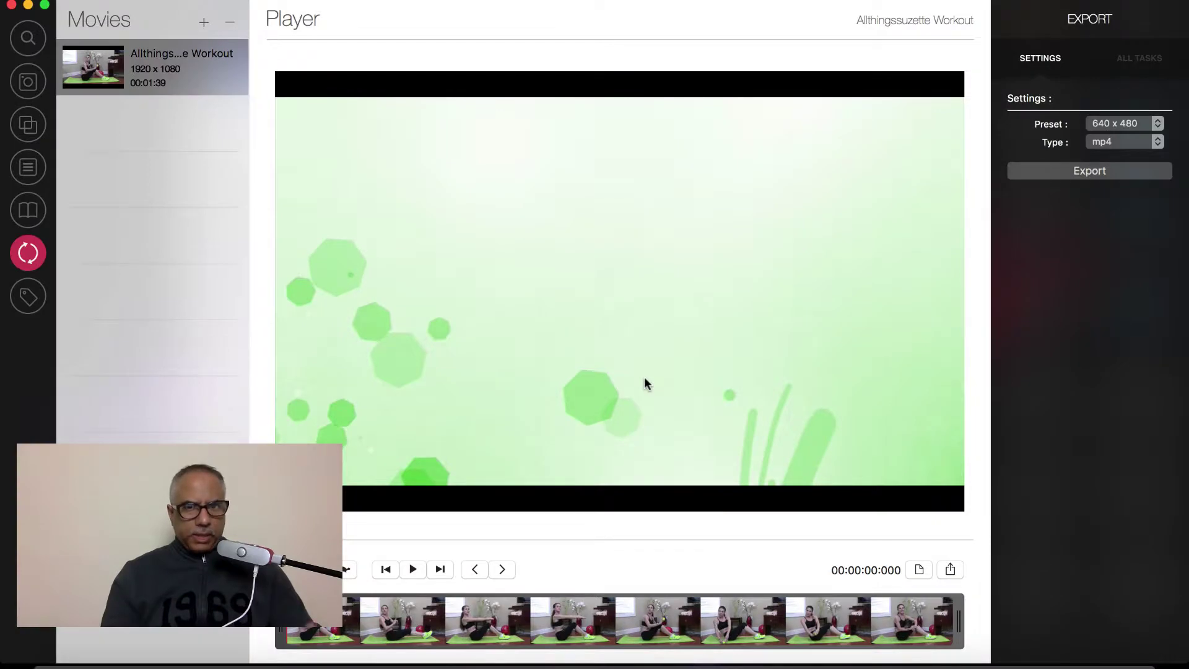
key(super+Tab)
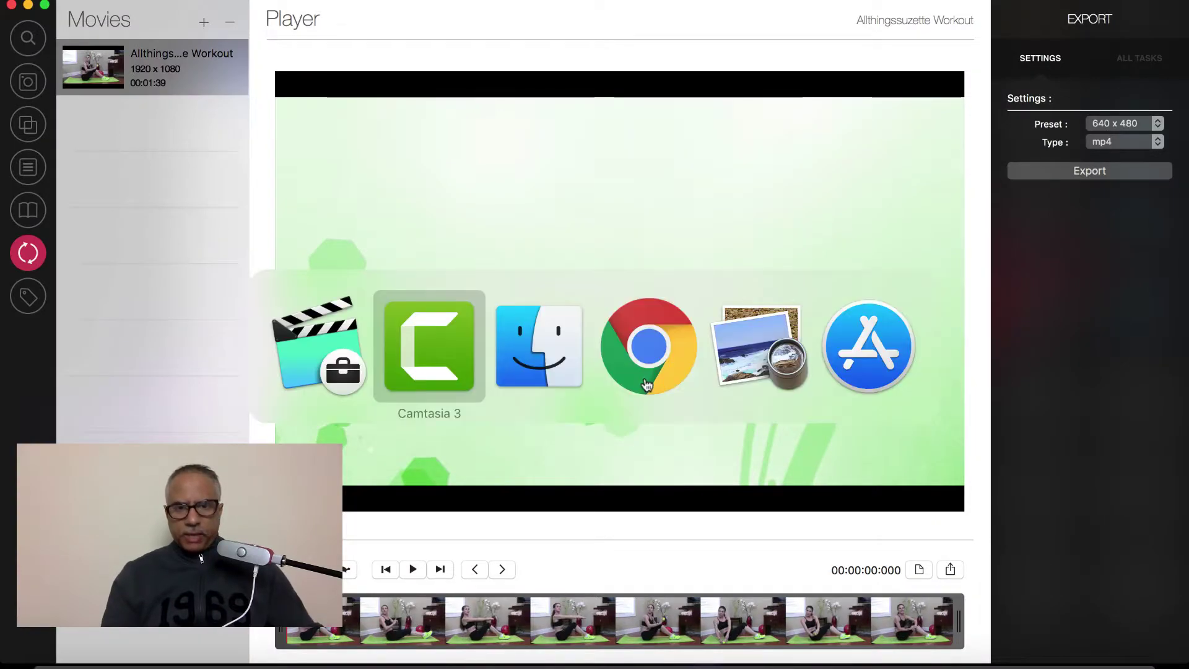
key(super+Tab)
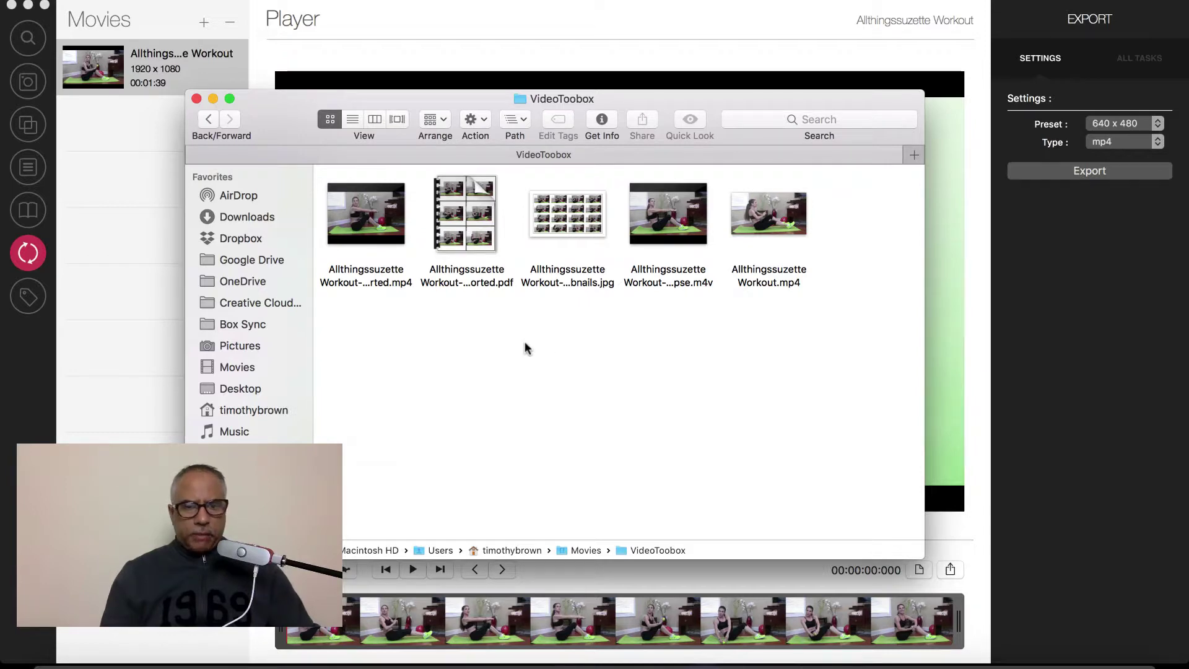
Quick Look the exported mp4 in Finder, pause its playback, then close the preview
click(383, 218)
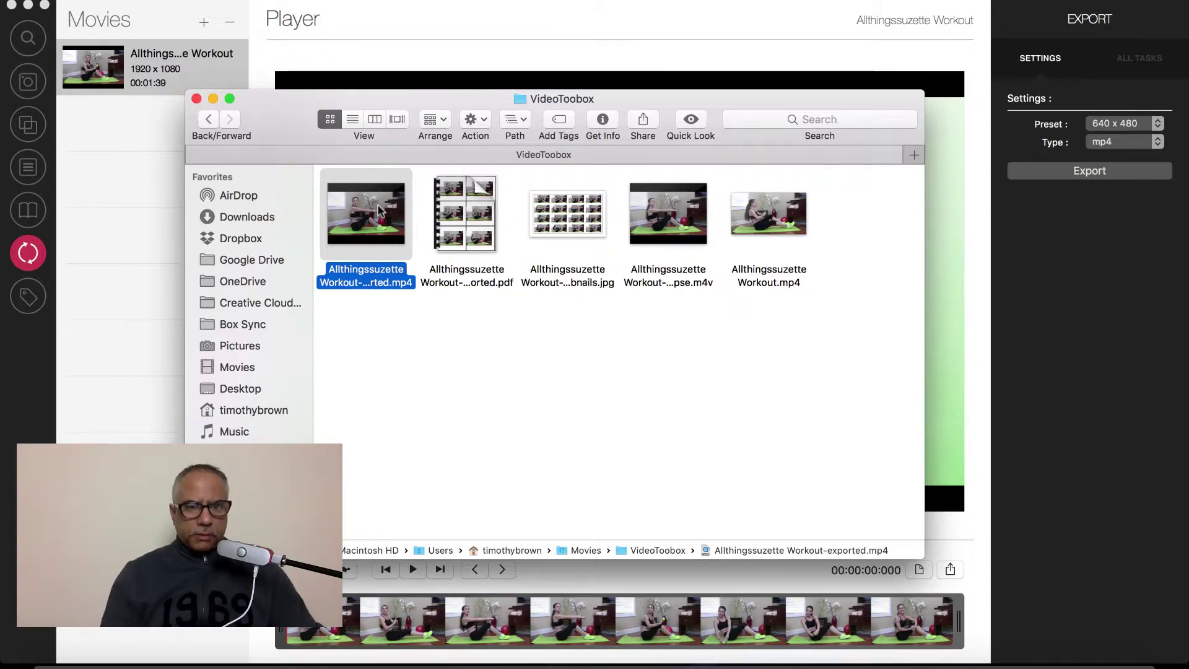
key(space)
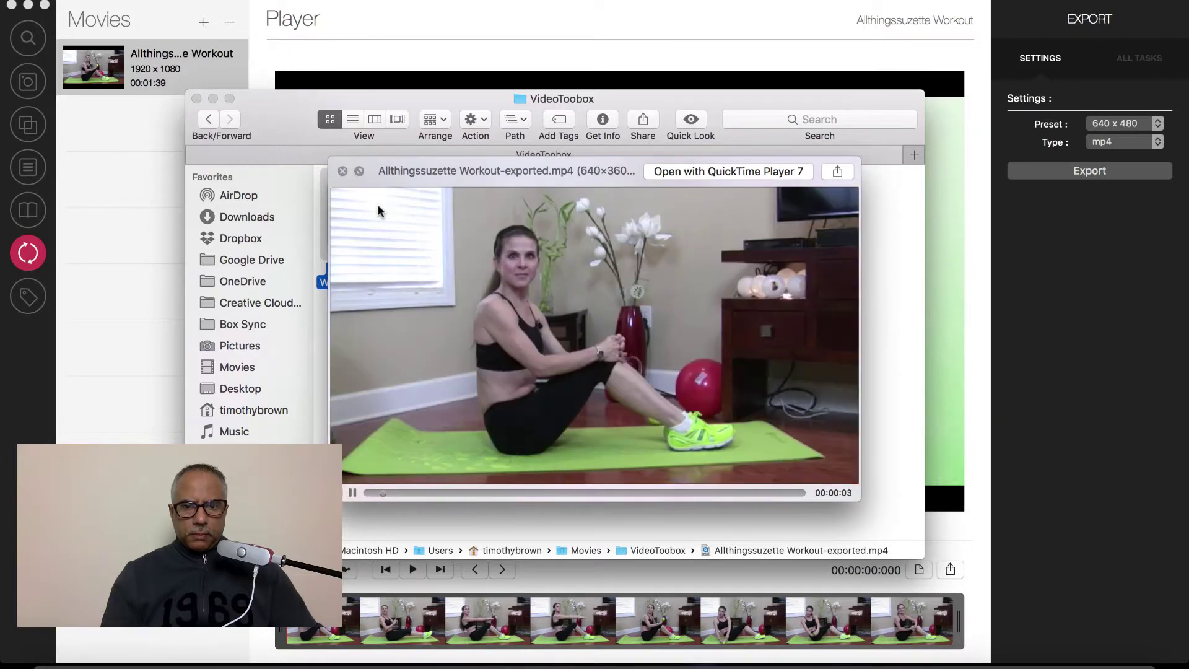
click(352, 492)
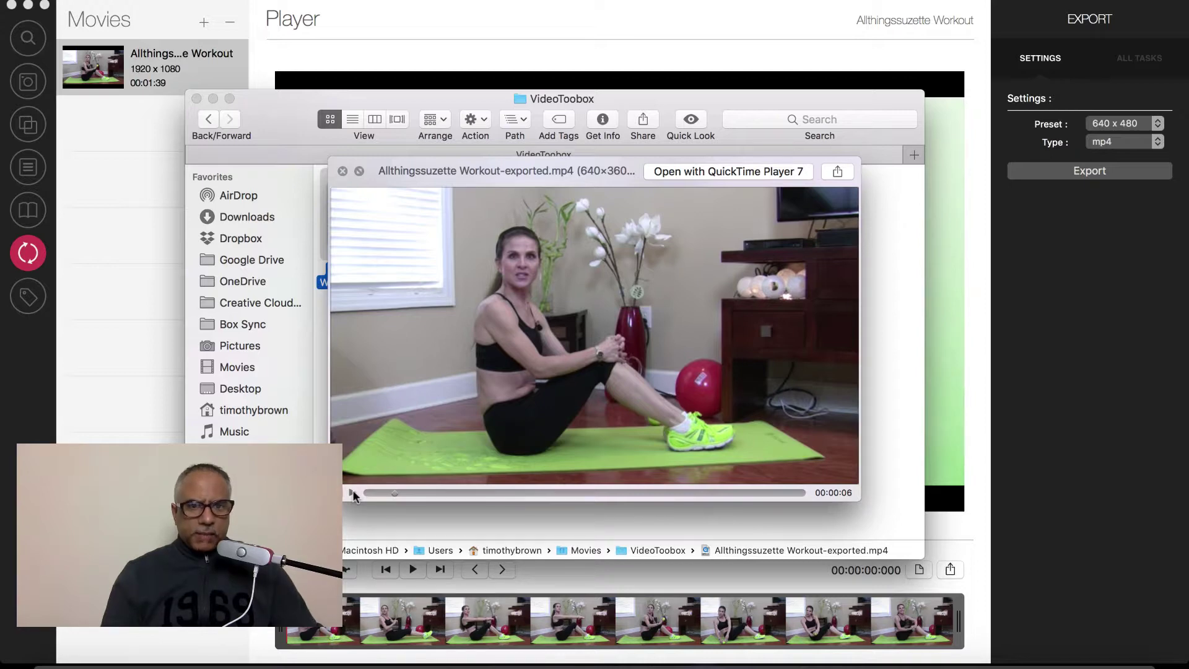
key(space)
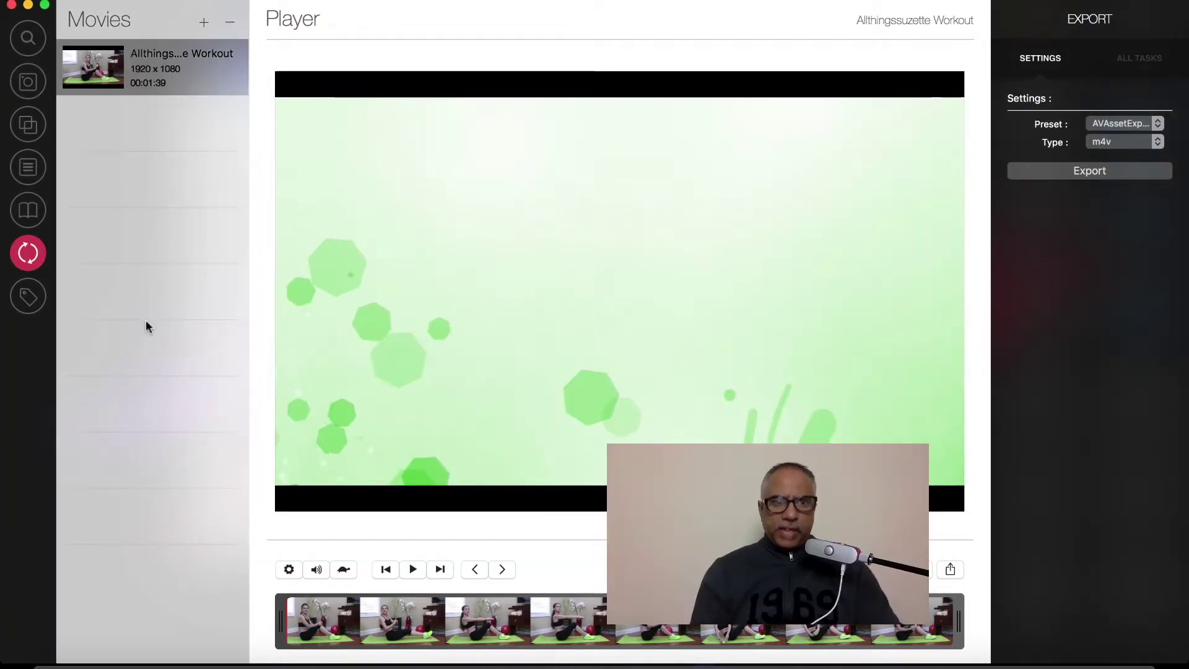
Open the Metadata editor and empty every field with Clean All Fields
click(28, 296)
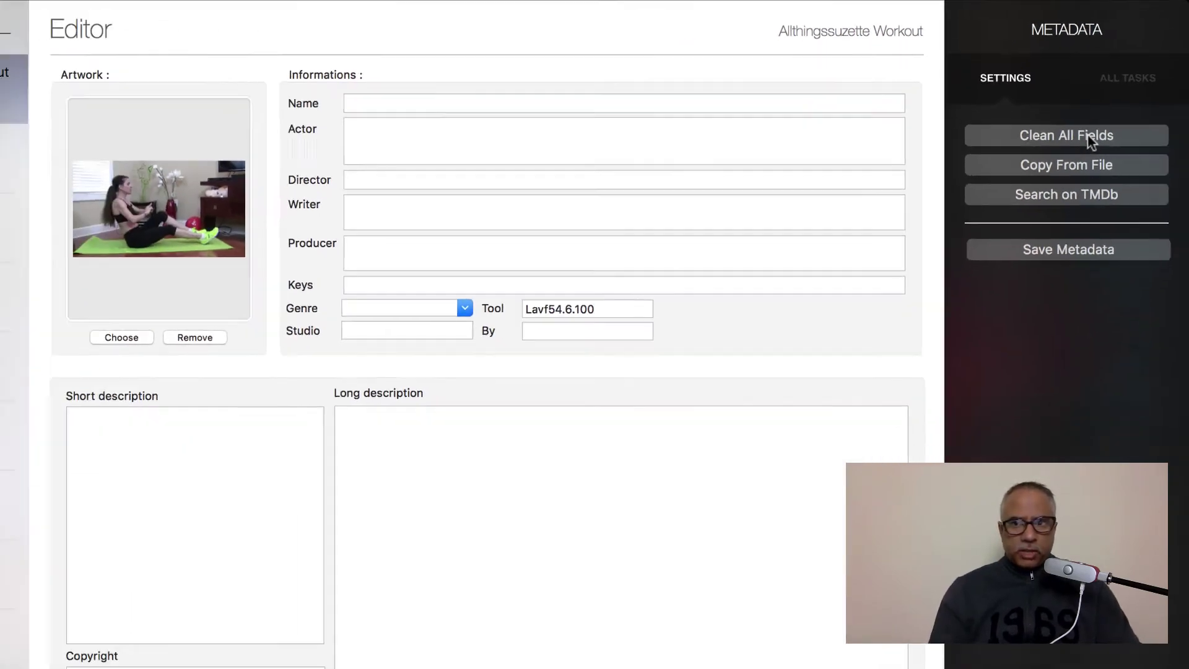
click(1062, 175)
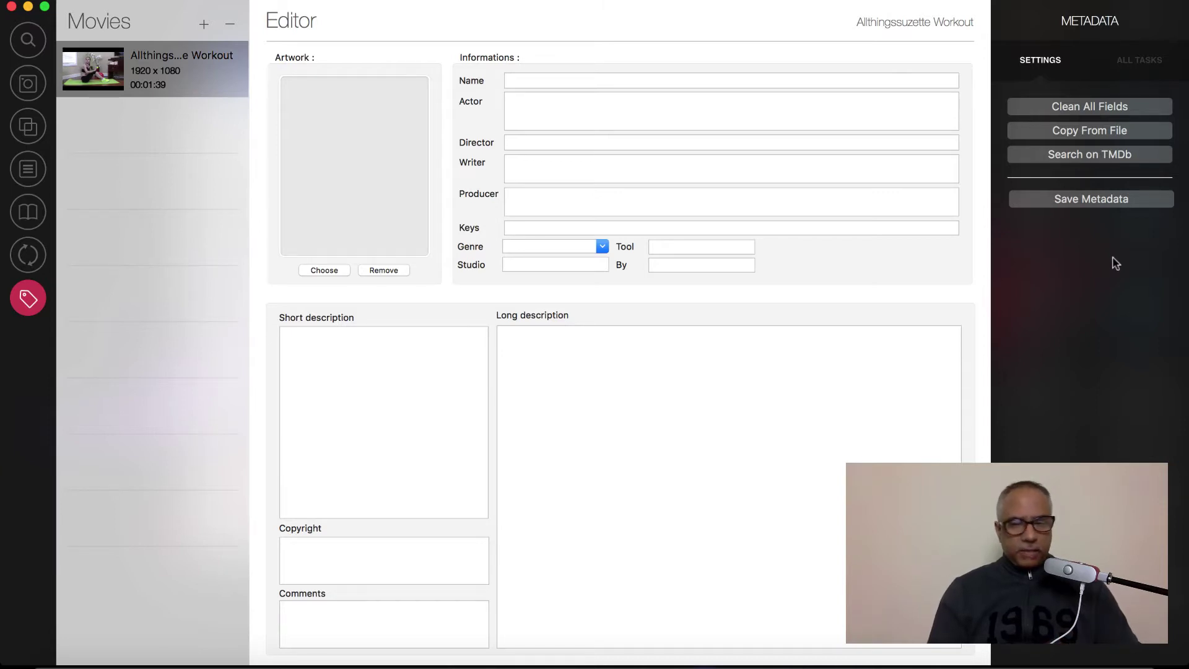
click(1126, 161)
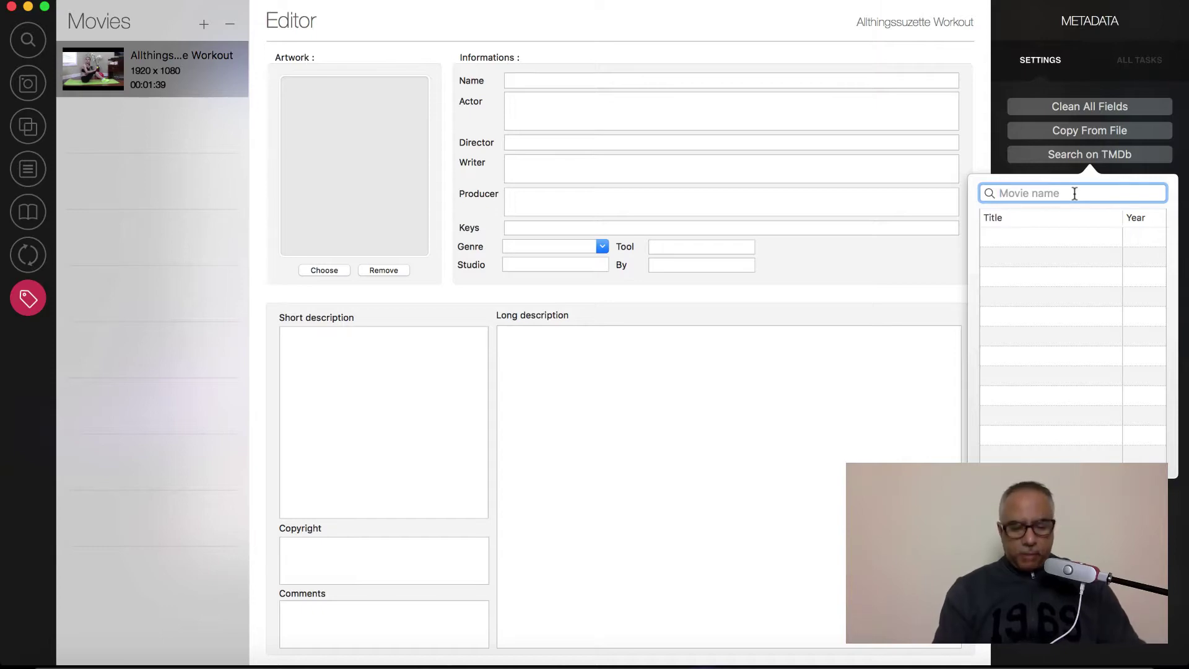
text(yoga ex)
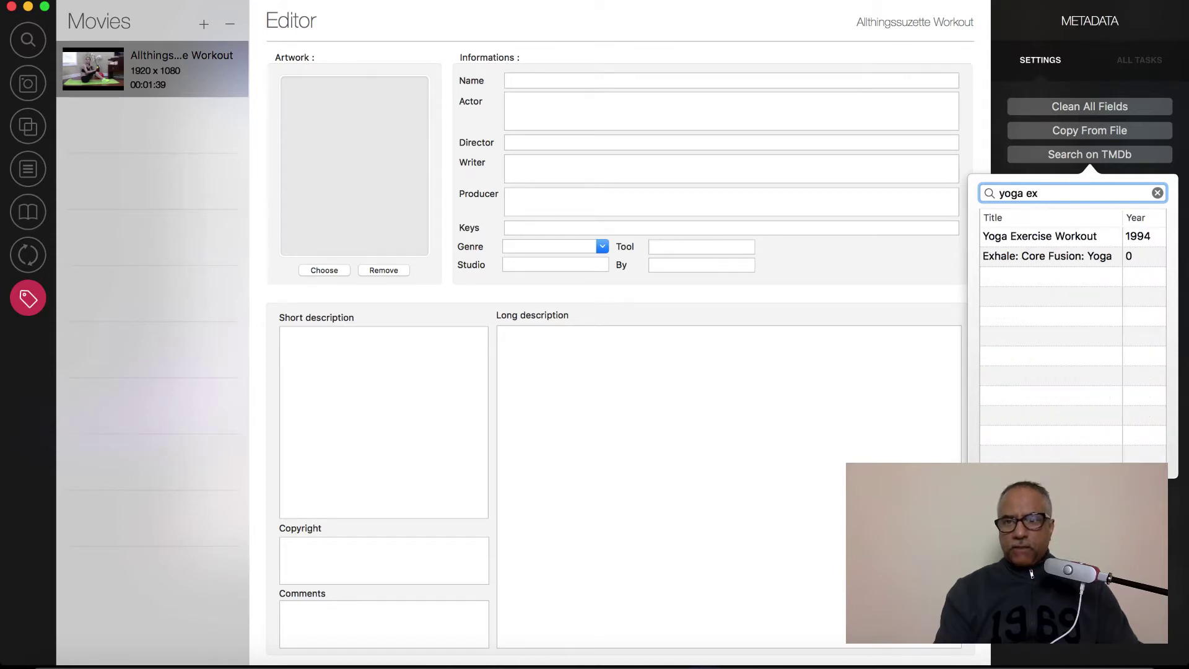
text(er)
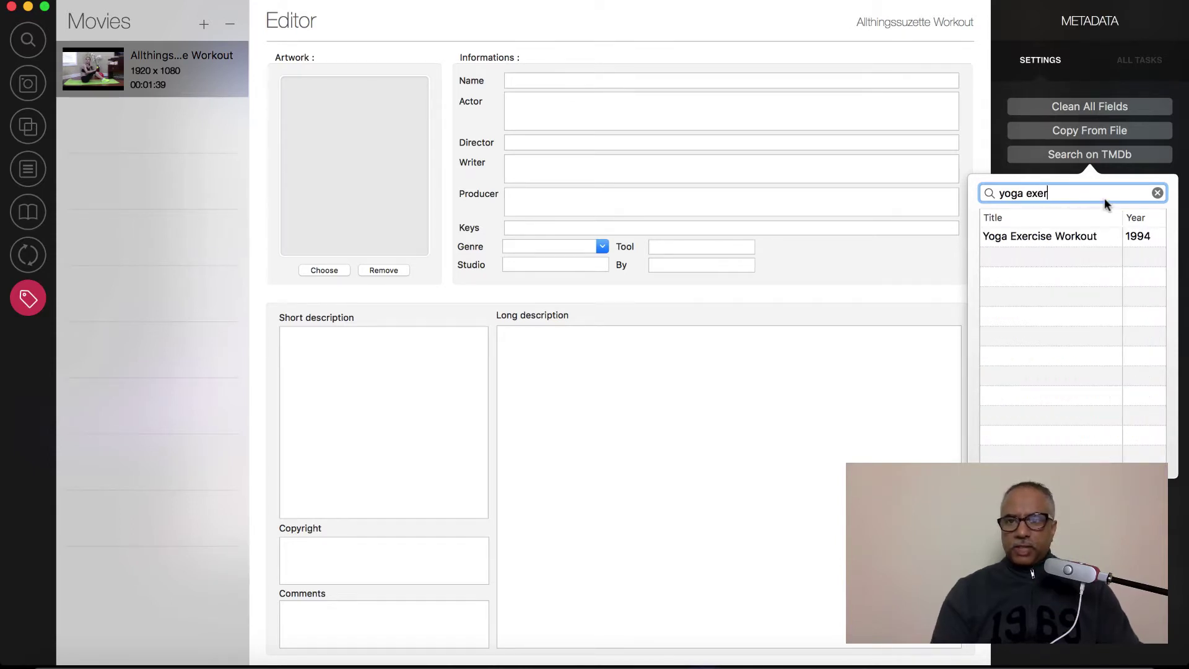
click(1068, 238)
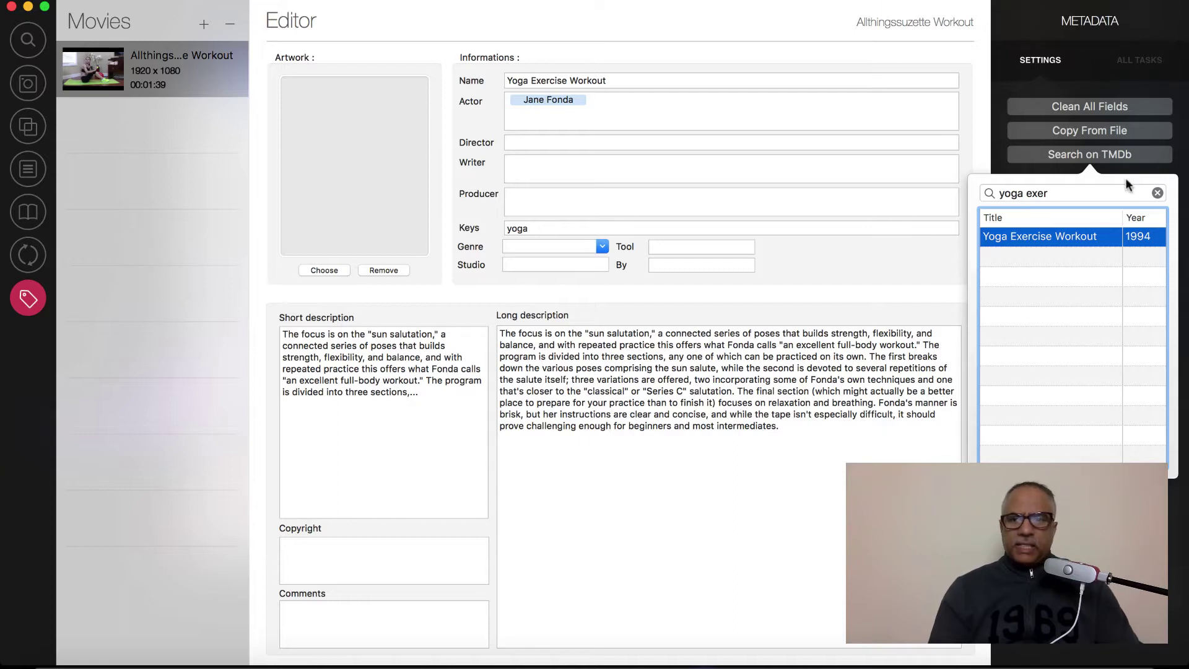
click(1156, 192)
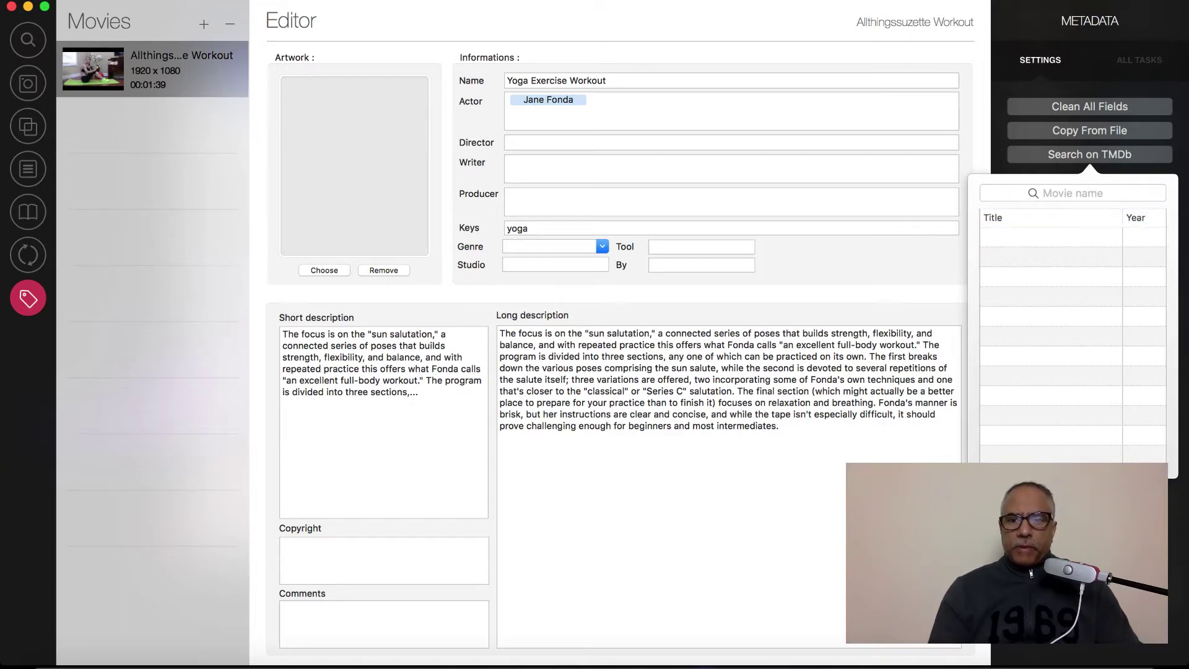
key(Escape)
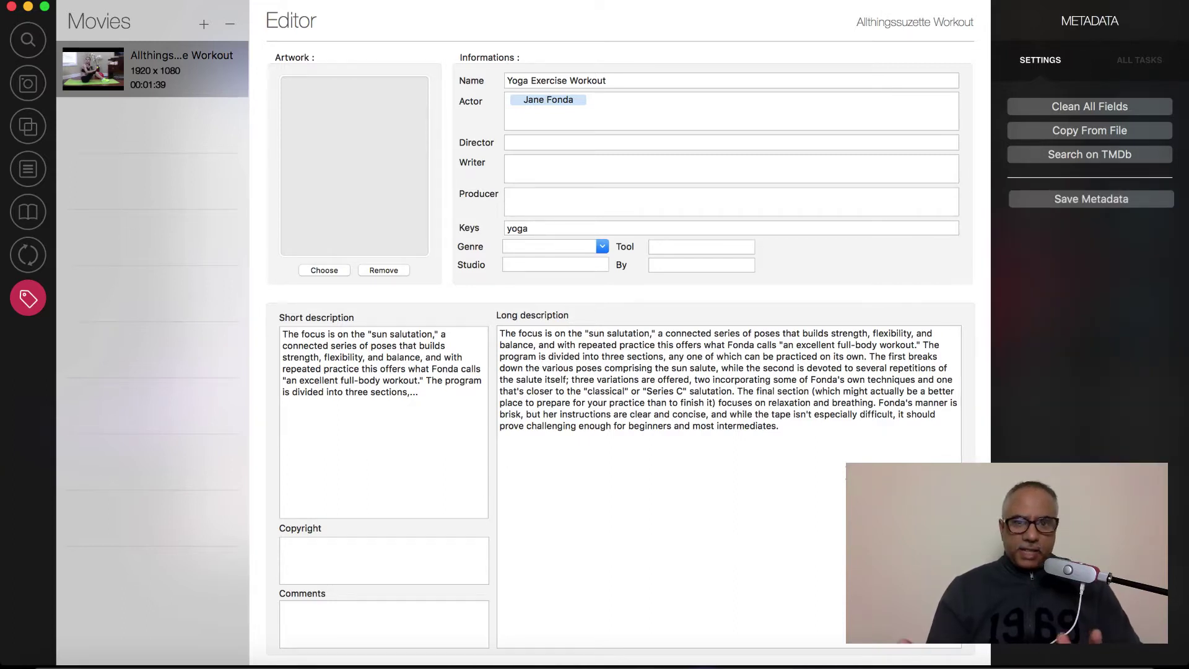
click(1111, 111)
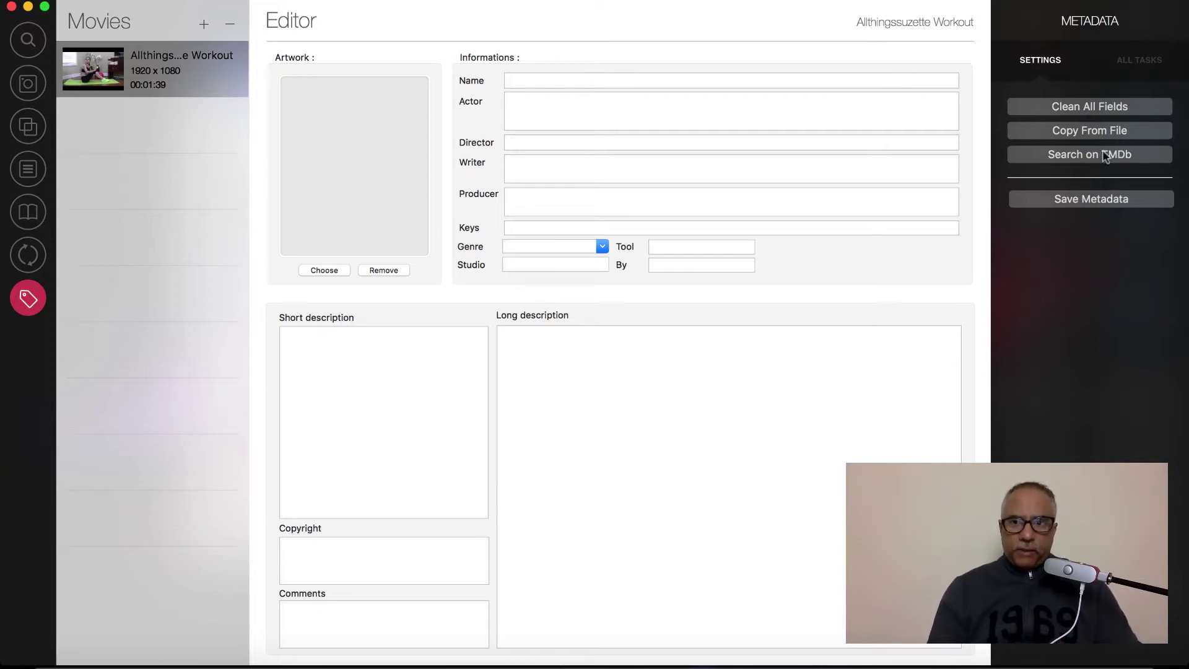
Copy the metadata from Workout-timelapse.m4v in the VideoToobox folder into the workout's fields
click(1089, 132)
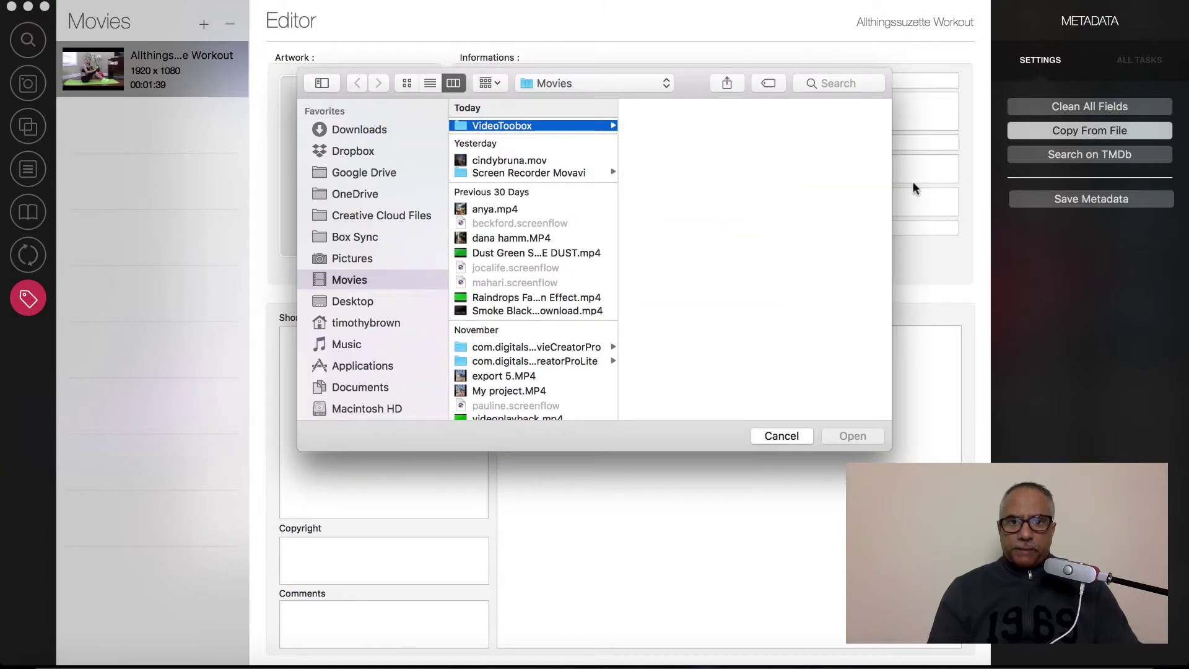
click(587, 125)
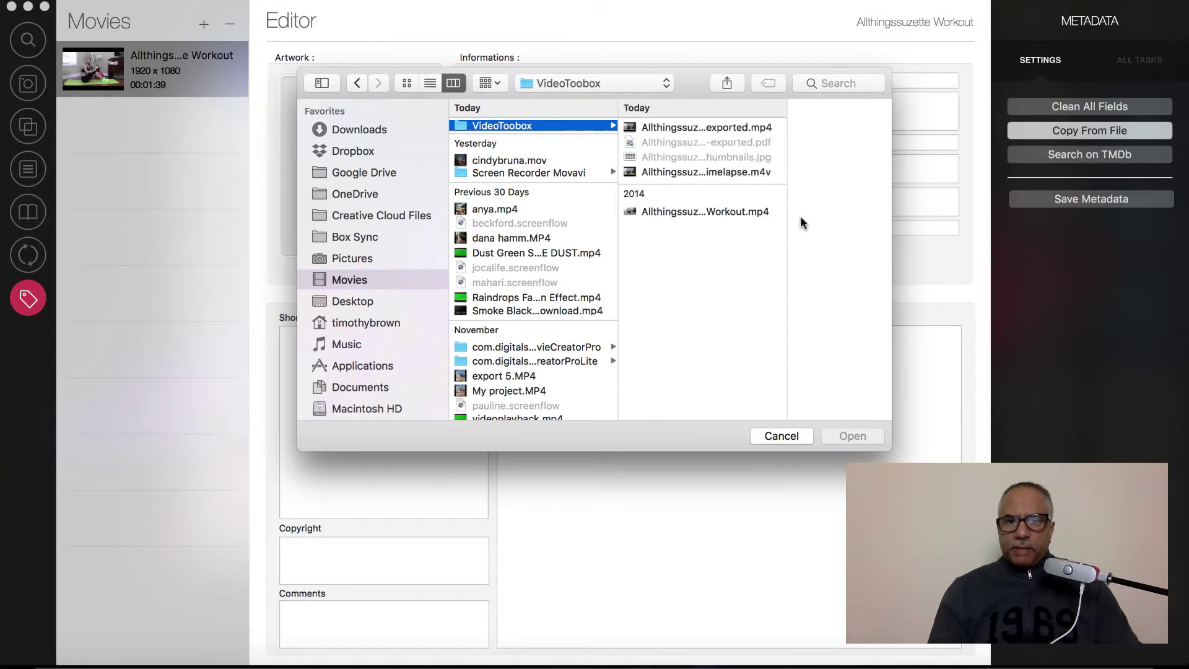
click(720, 173)
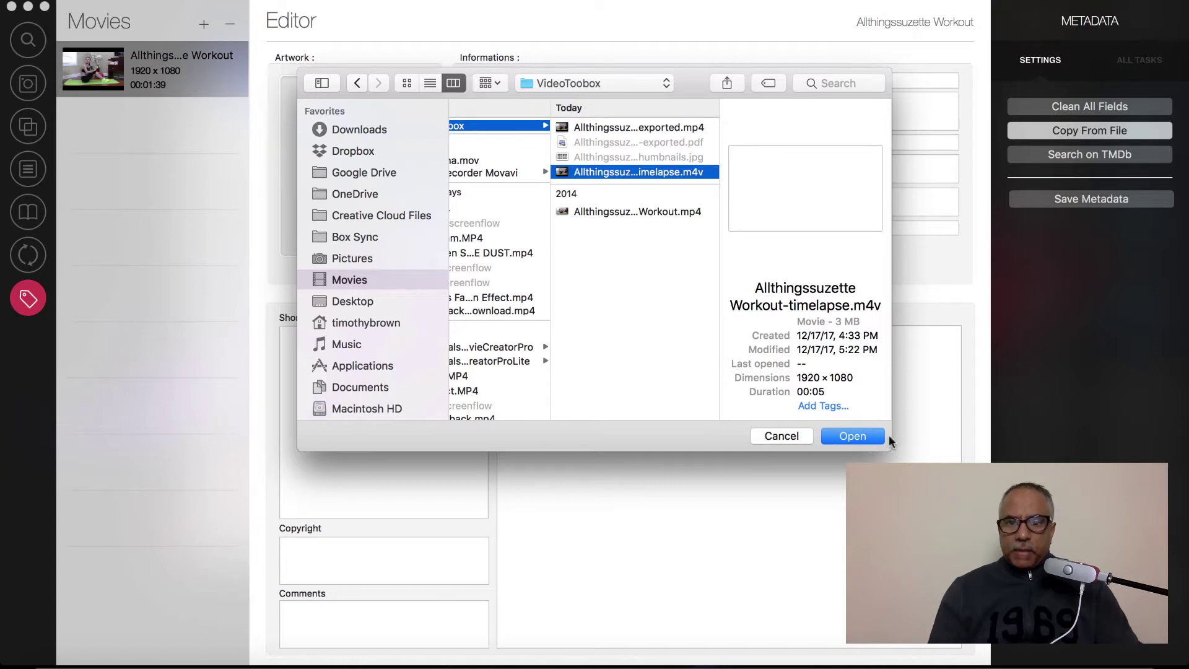
click(851, 435)
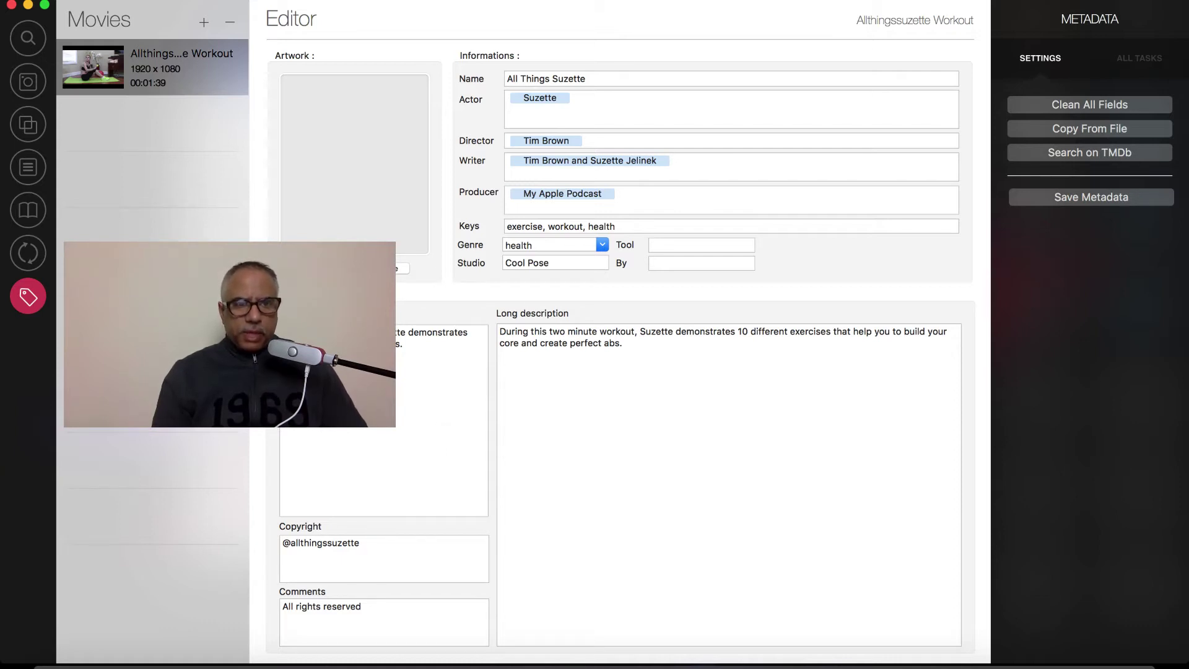
Cycle through the Time Lapse, Snaps, Thumbnails and Flipbook tools, ending on Export settings
click(31, 255)
click(28, 210)
click(28, 168)
click(27, 125)
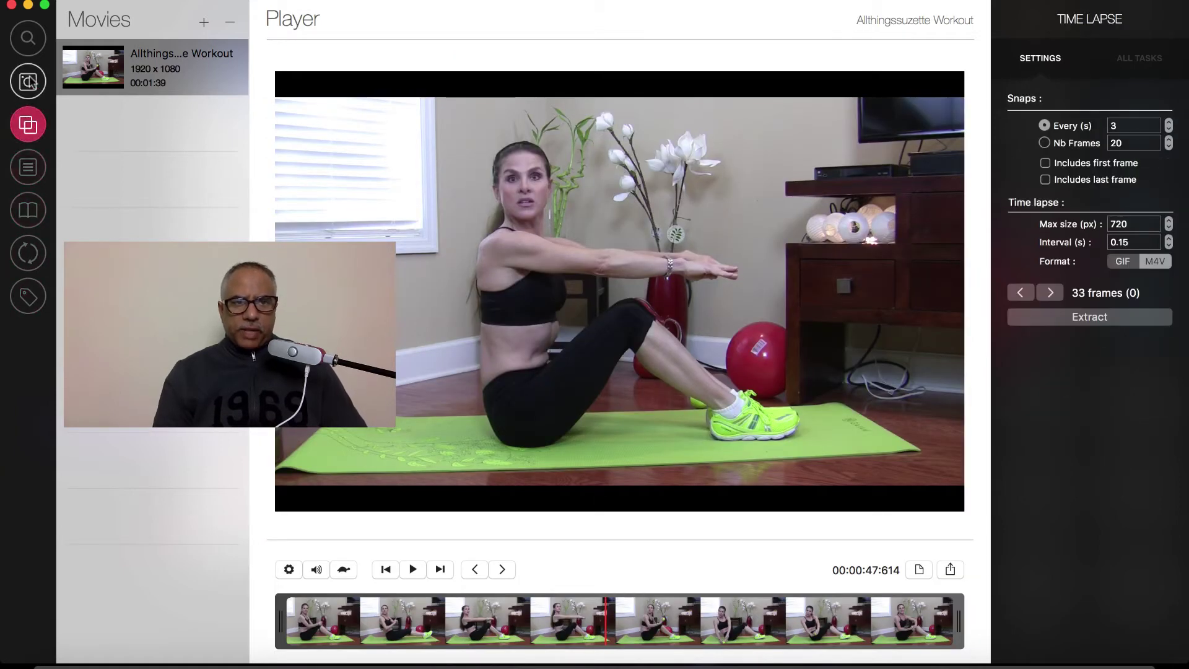
click(28, 82)
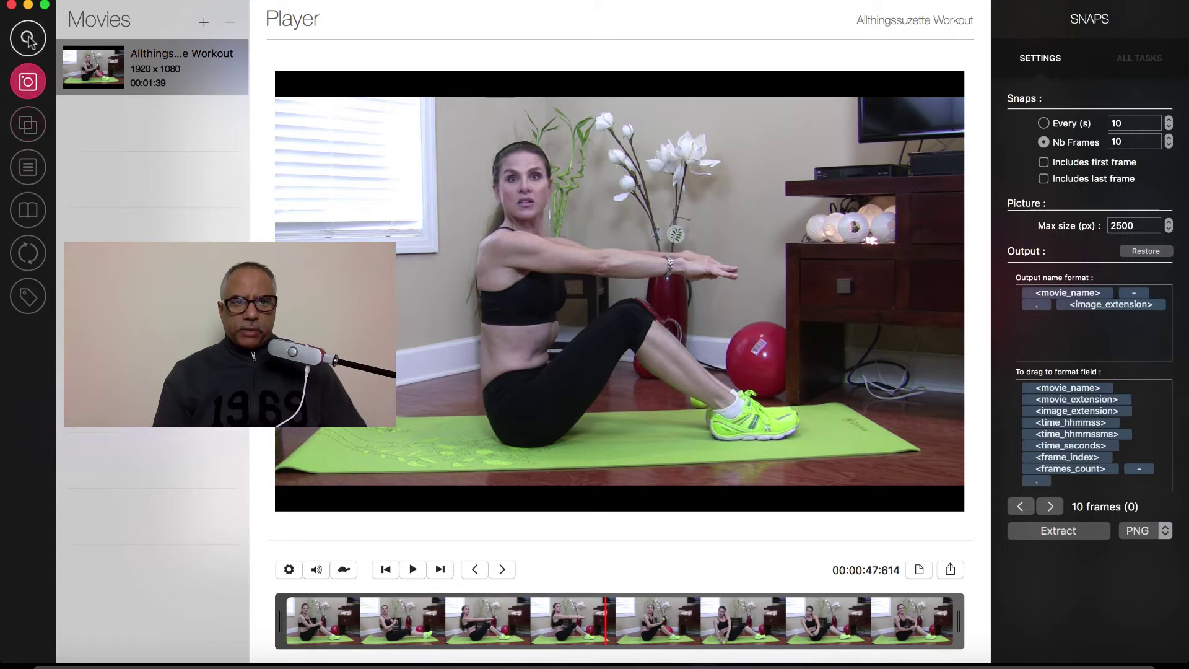
click(29, 130)
click(28, 167)
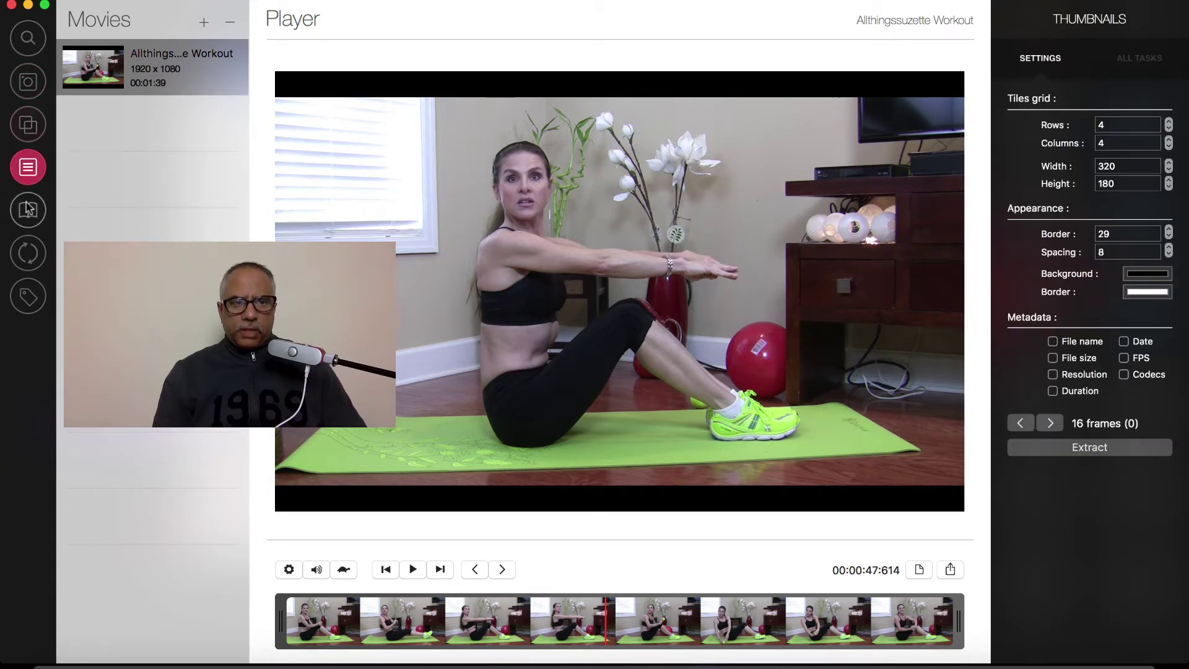
click(28, 210)
click(29, 252)
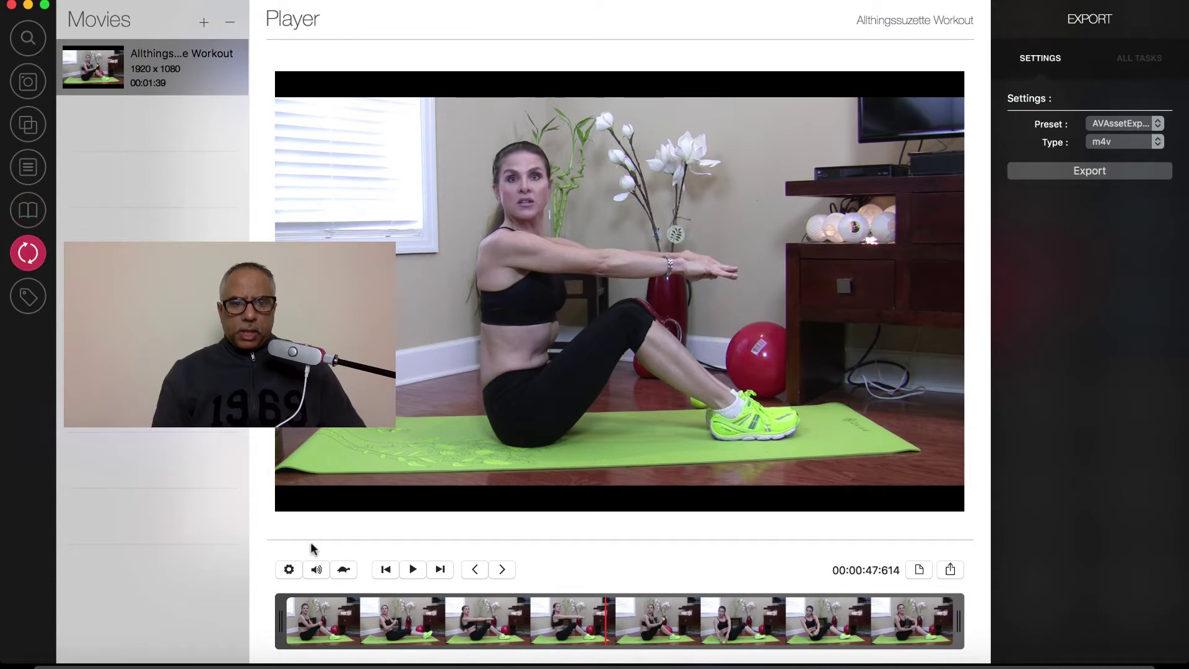
mouse_move(281, 620)
mouse_down()
mouse_move(788, 613)
mouse_move(514, 616)
mouse_move(426, 633)
mouse_move(281, 619)
mouse_up()
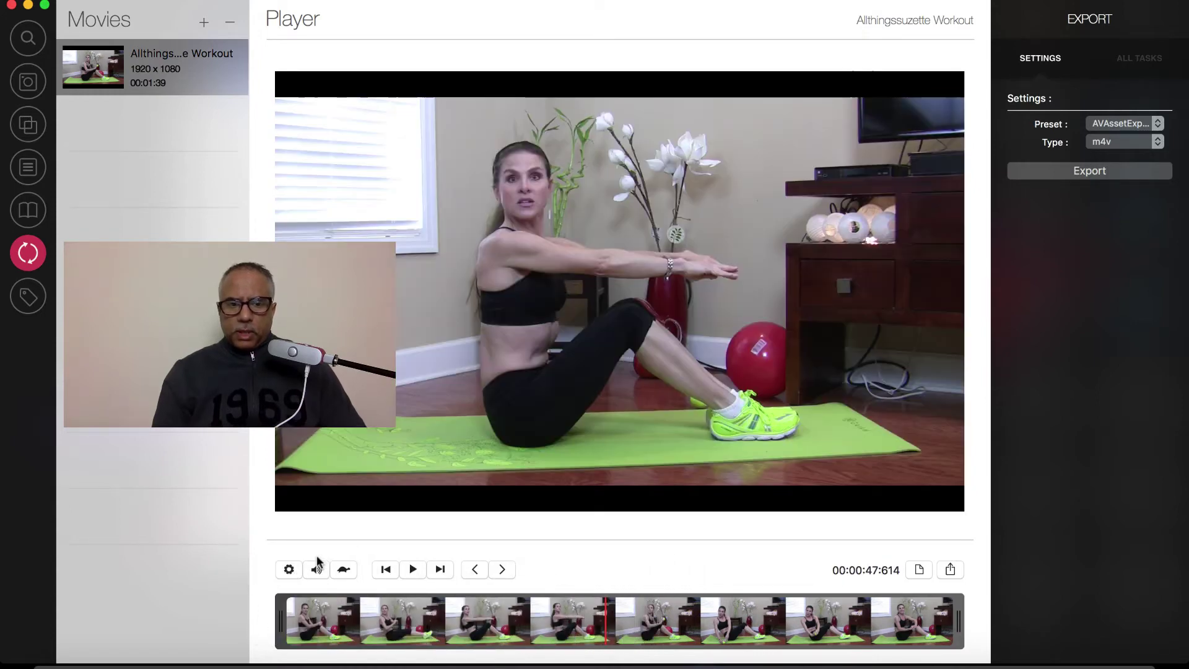
click(288, 570)
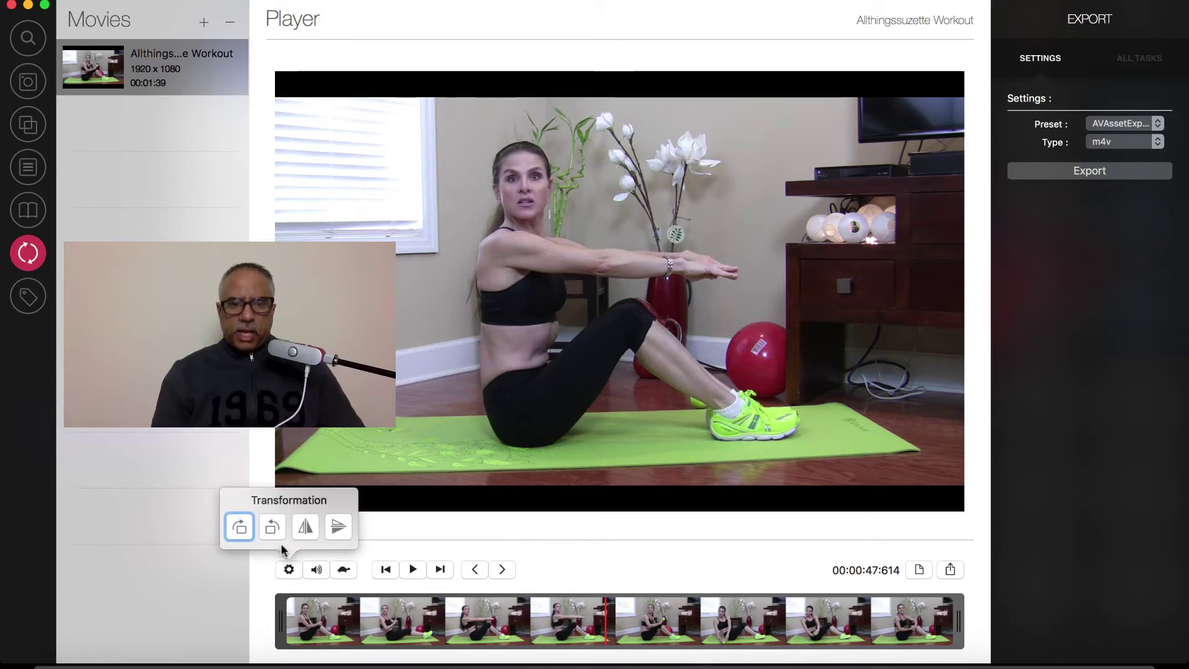
click(240, 527)
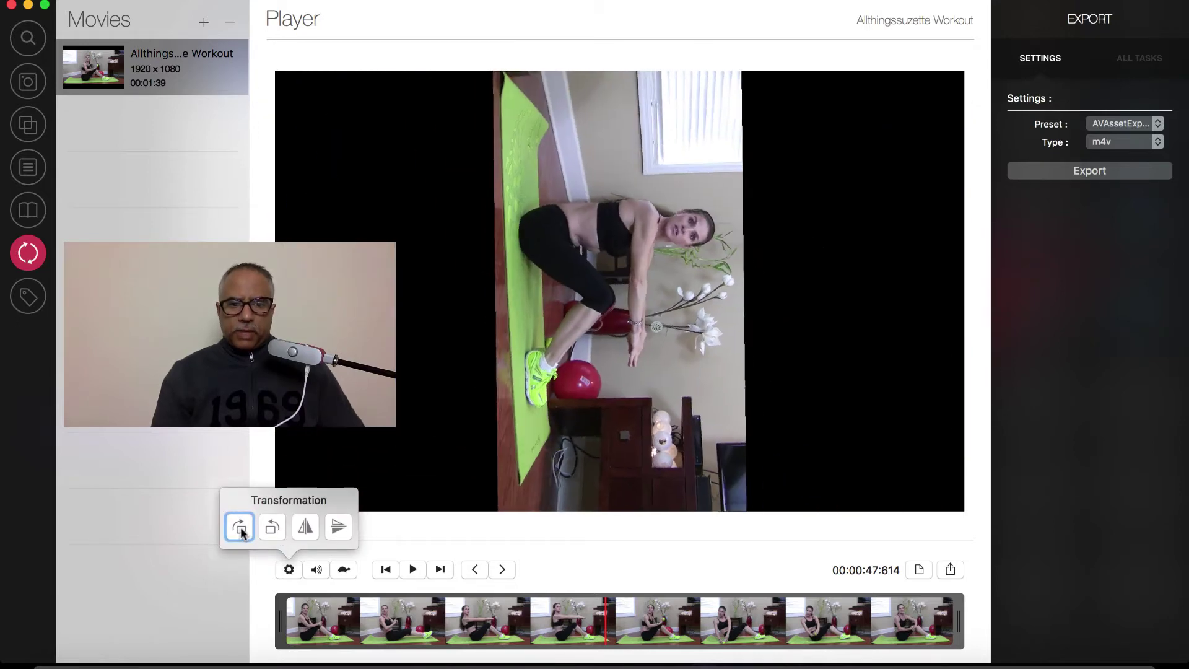
click(247, 527)
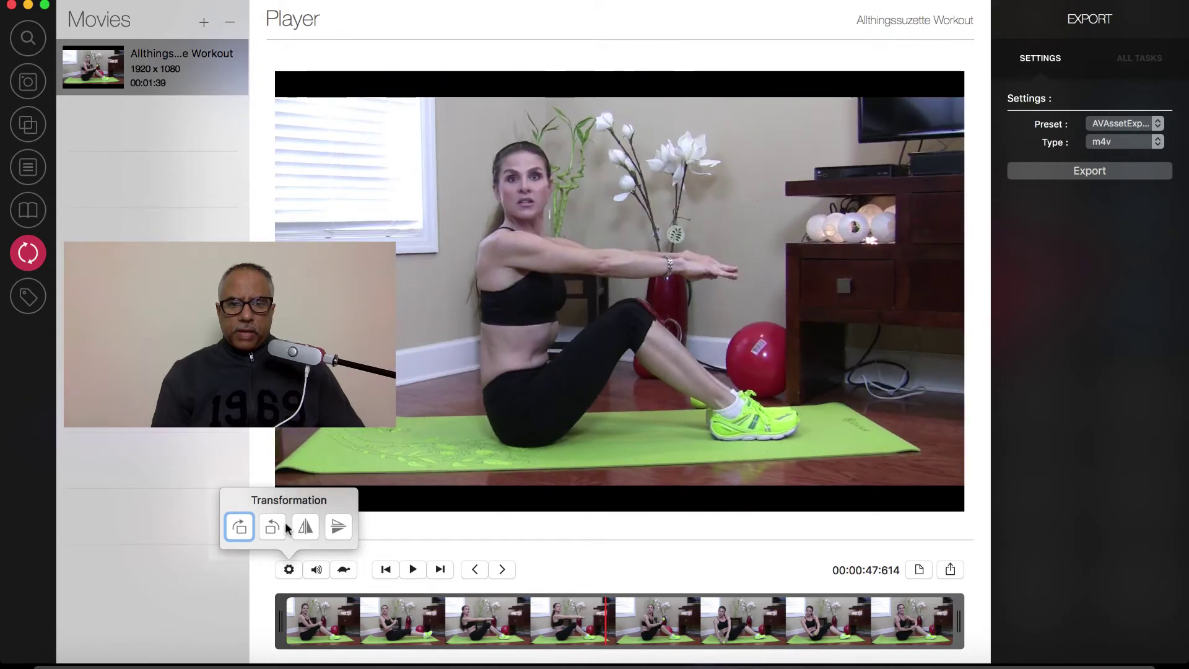
click(308, 527)
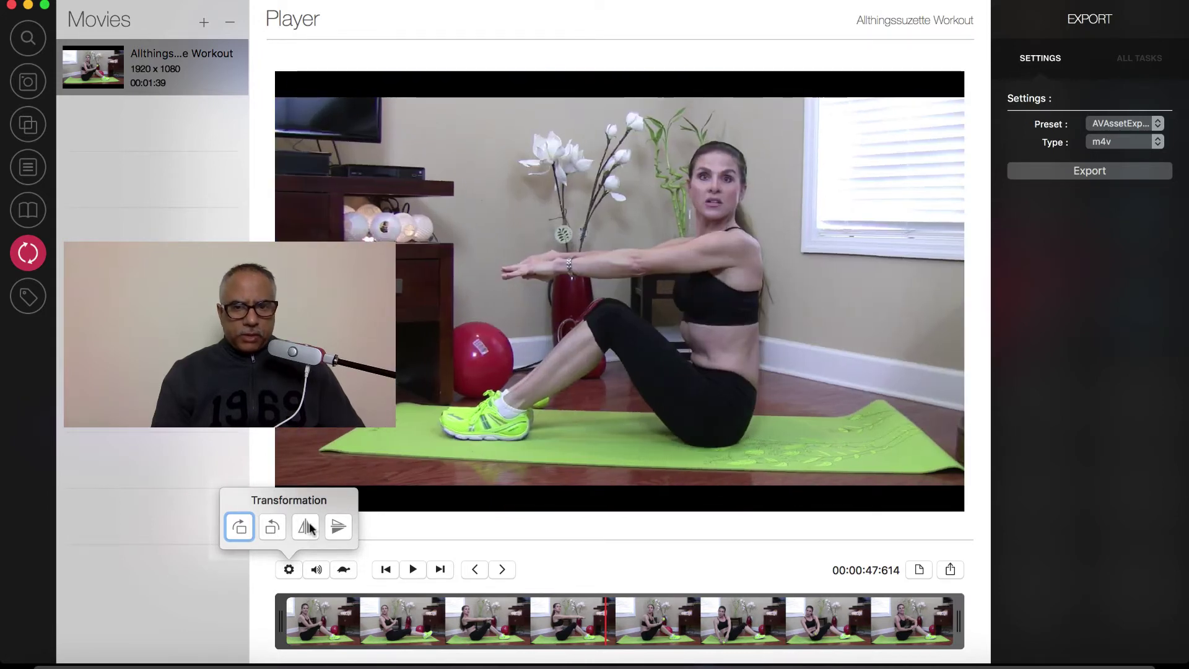
click(309, 527)
click(350, 527)
click(349, 527)
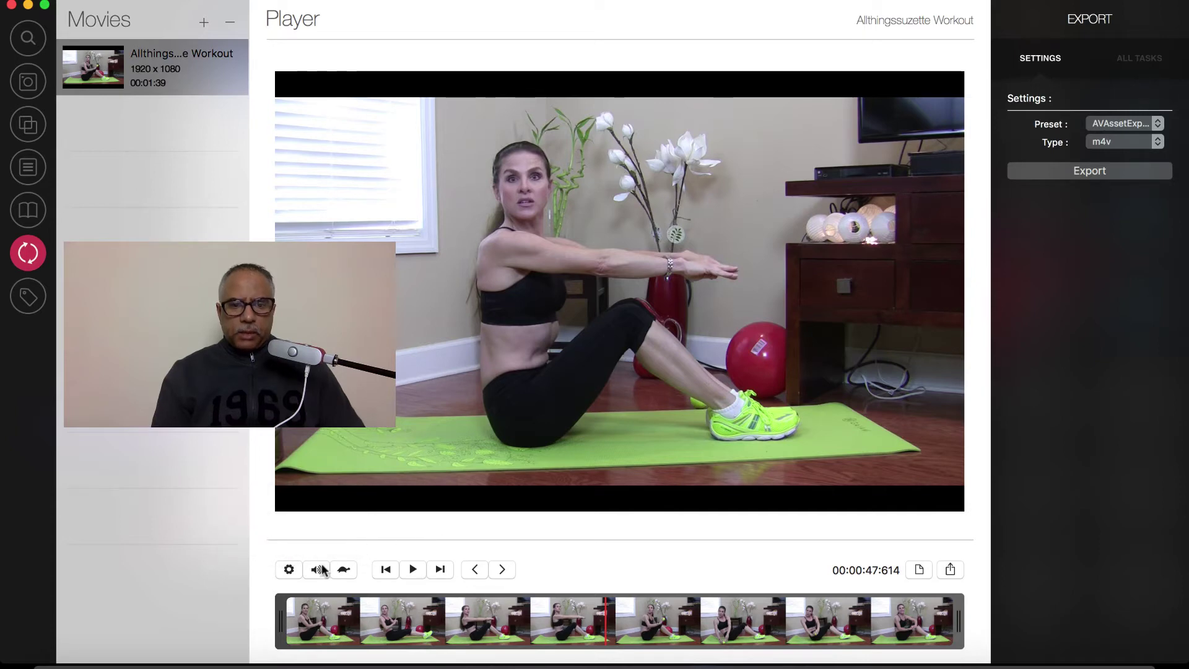
mouse_move(321, 568)
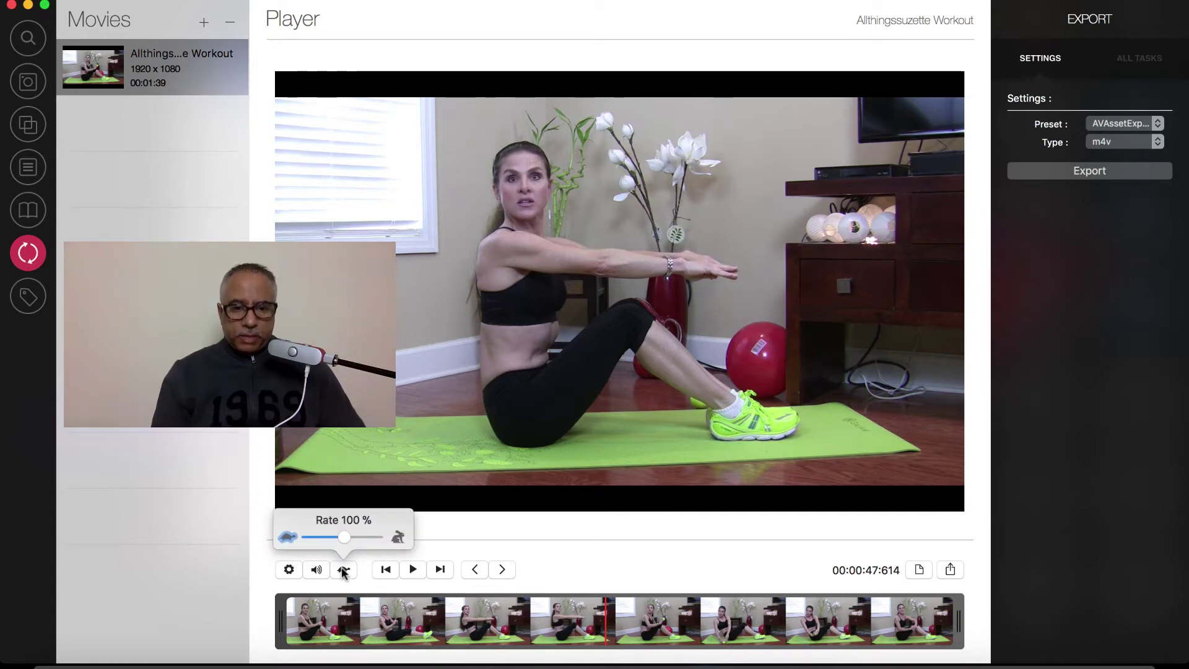
drag(345, 537, 377, 538)
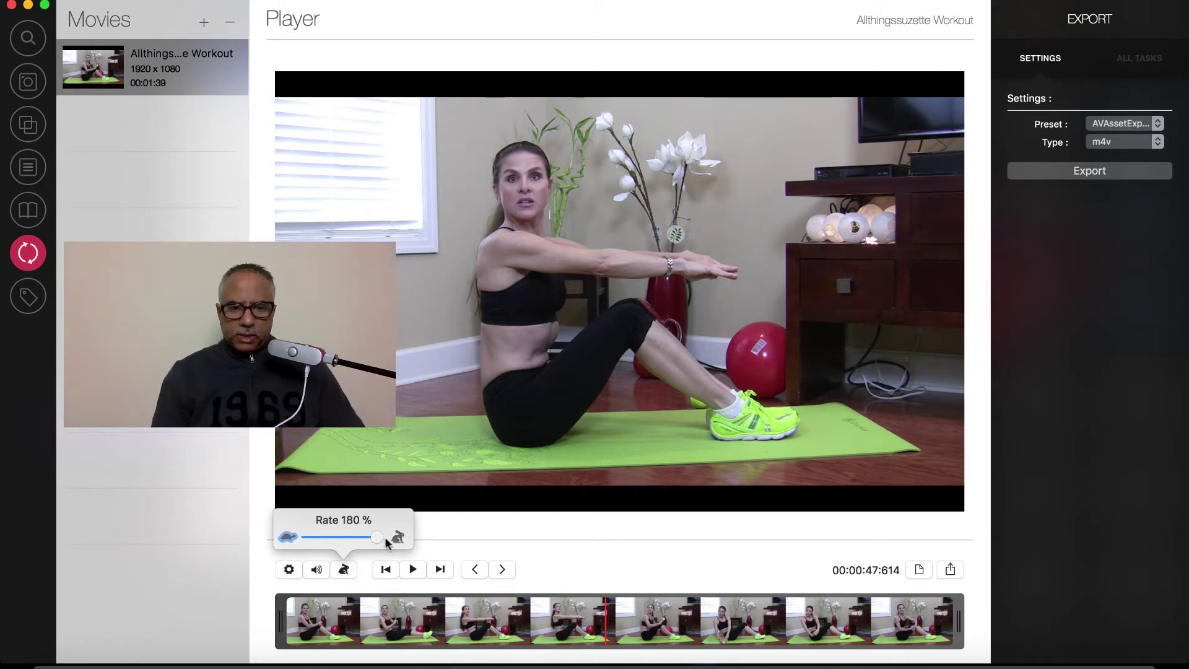
drag(378, 539, 341, 536)
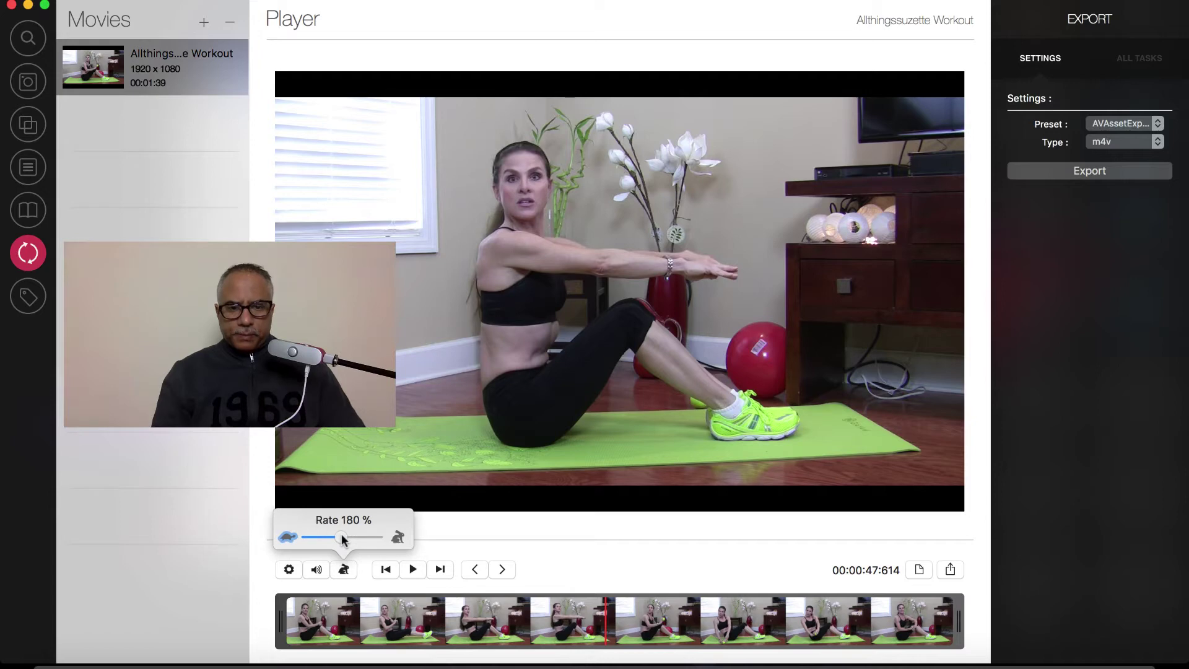
click(451, 510)
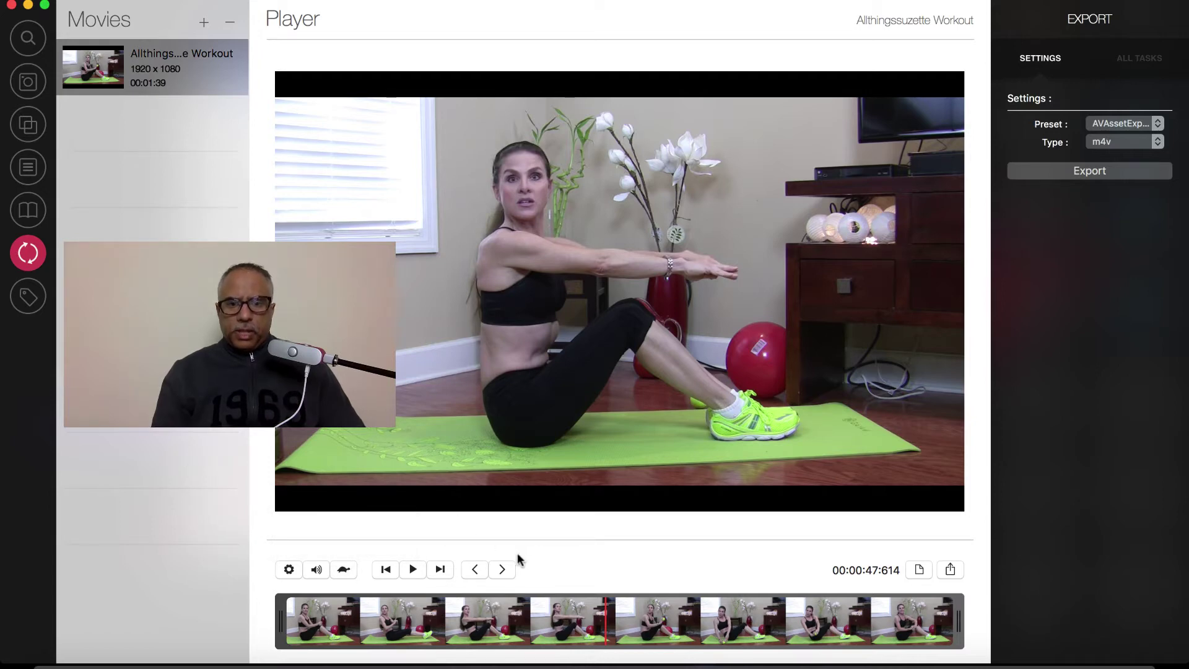
Scrub the playhead to 00:00:26:159, then check the snapshot-save and Share menus without choosing
drag(346, 616, 449, 616)
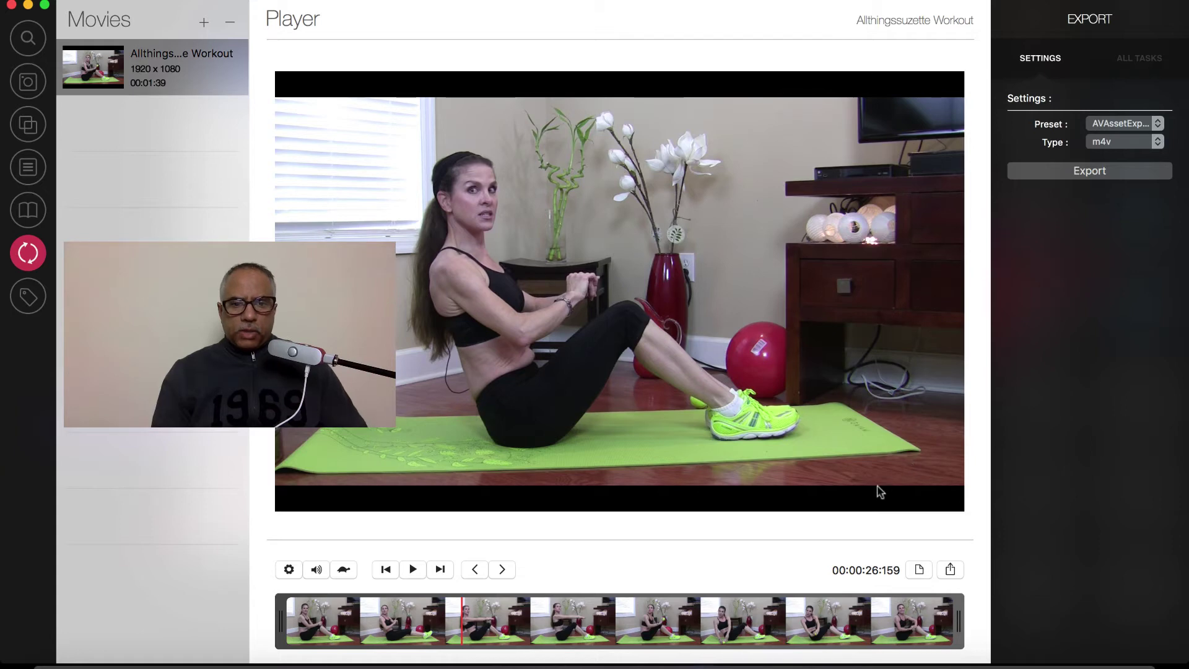
click(919, 570)
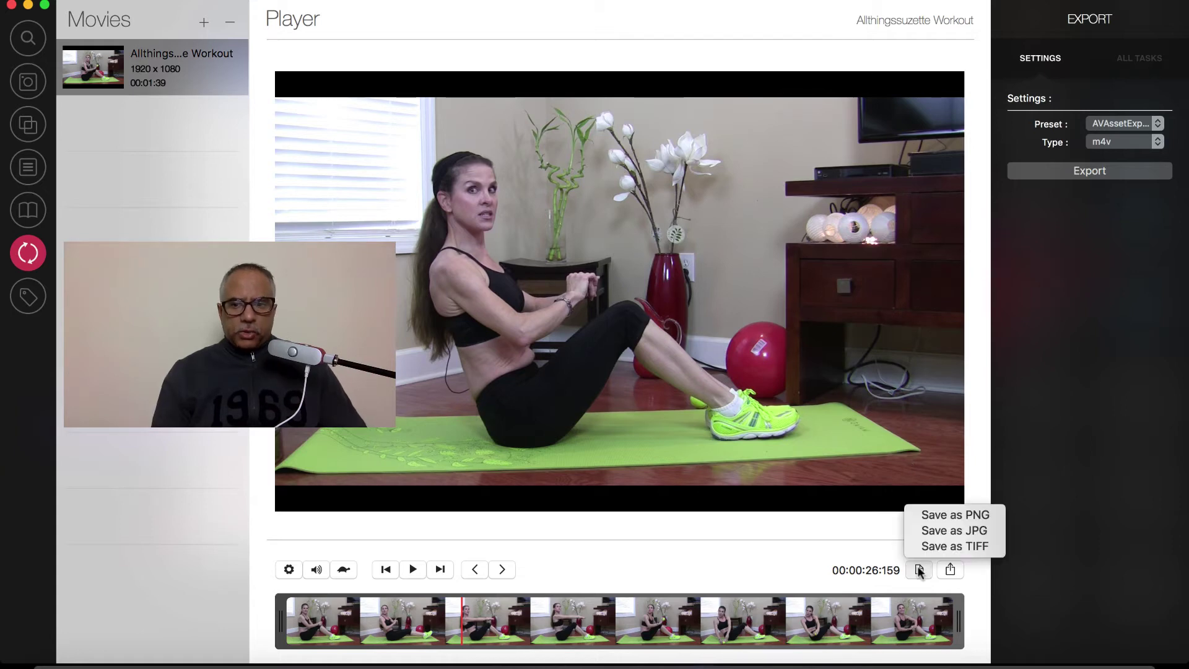
click(865, 535)
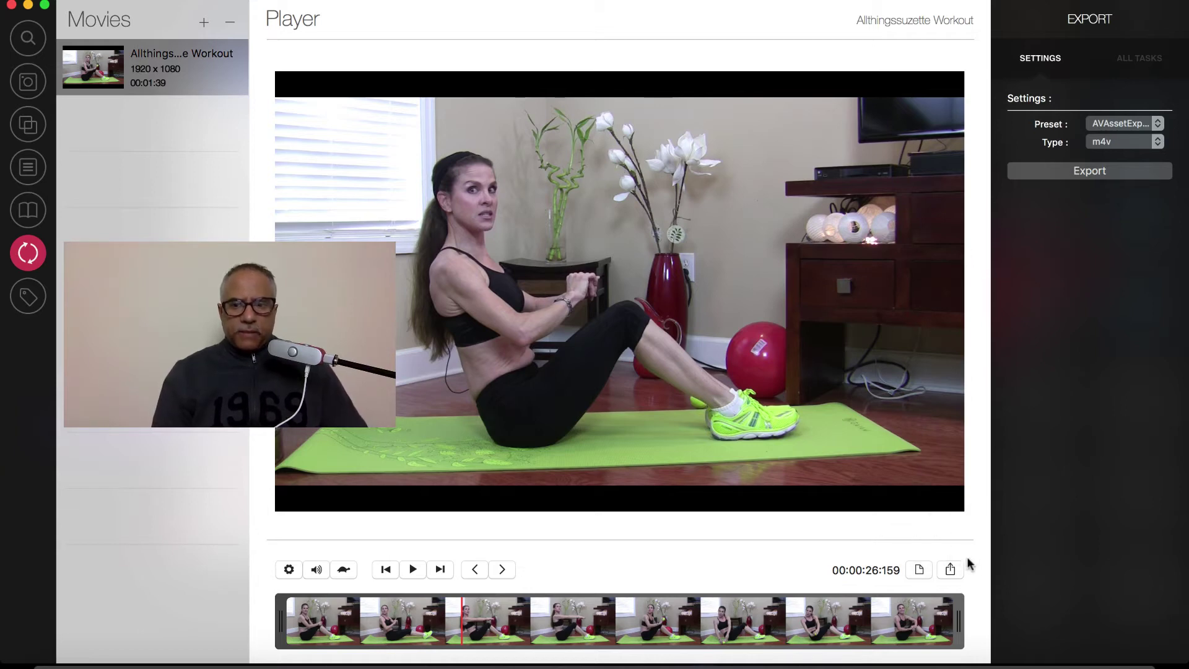
click(951, 570)
click(952, 572)
click(950, 570)
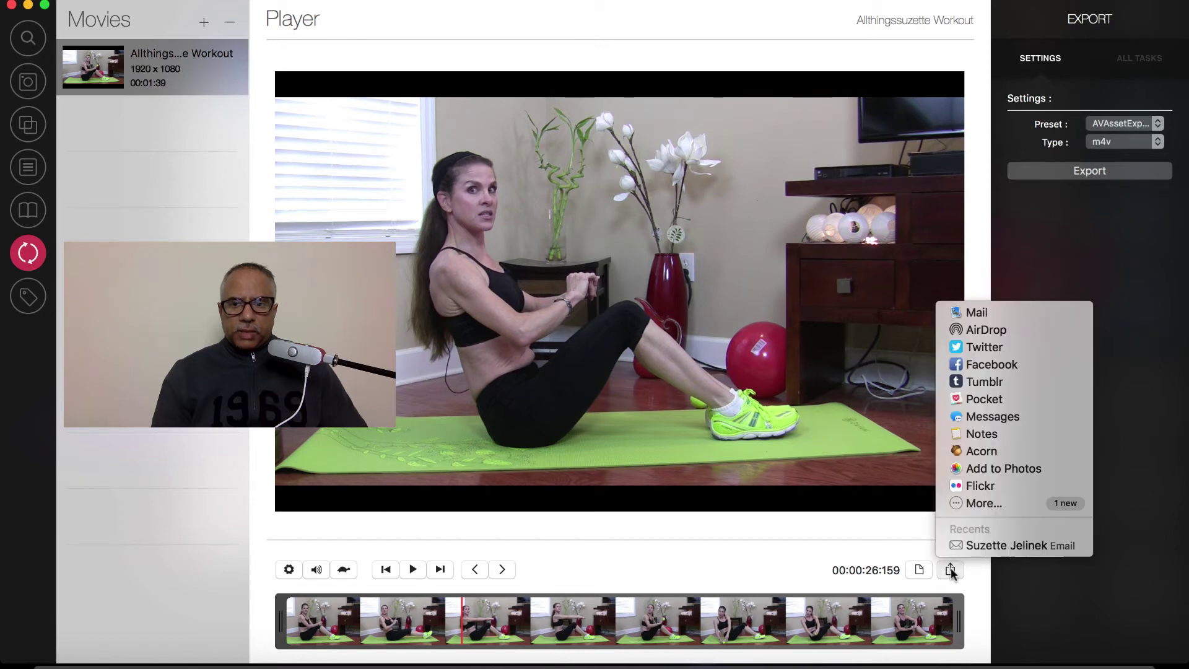
click(839, 528)
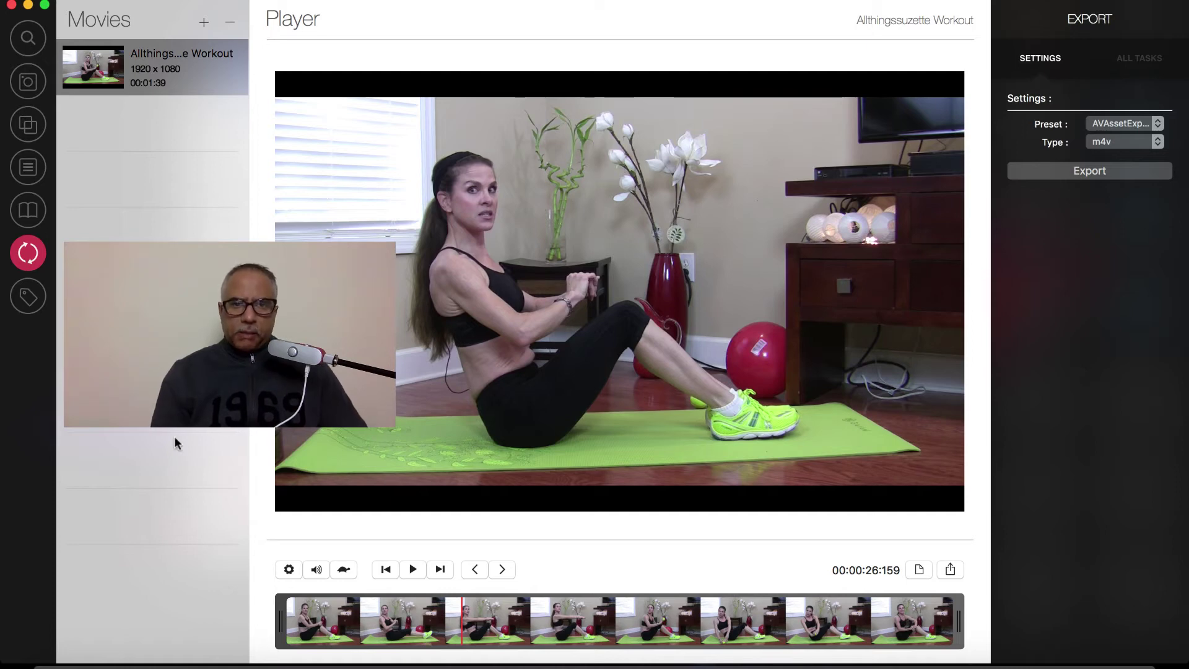
Return to the metadata editor that holds the workout's completed credits, genre and copyright
click(38, 301)
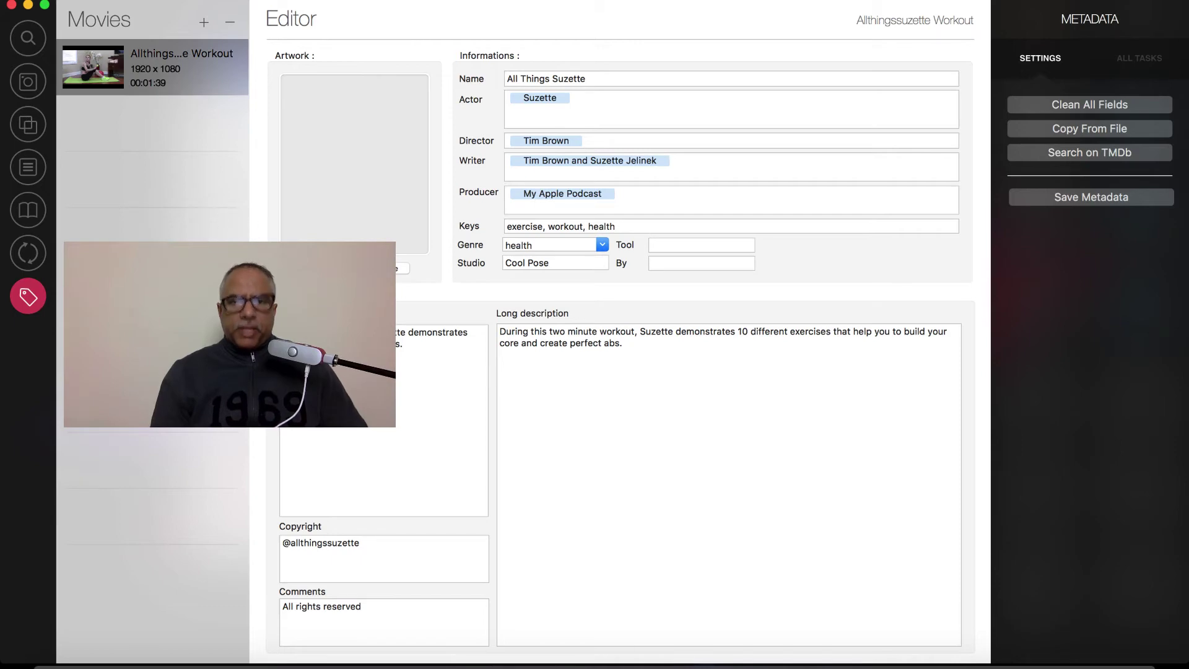
Move the workout player to the frame at 00:00:57:591
click(28, 253)
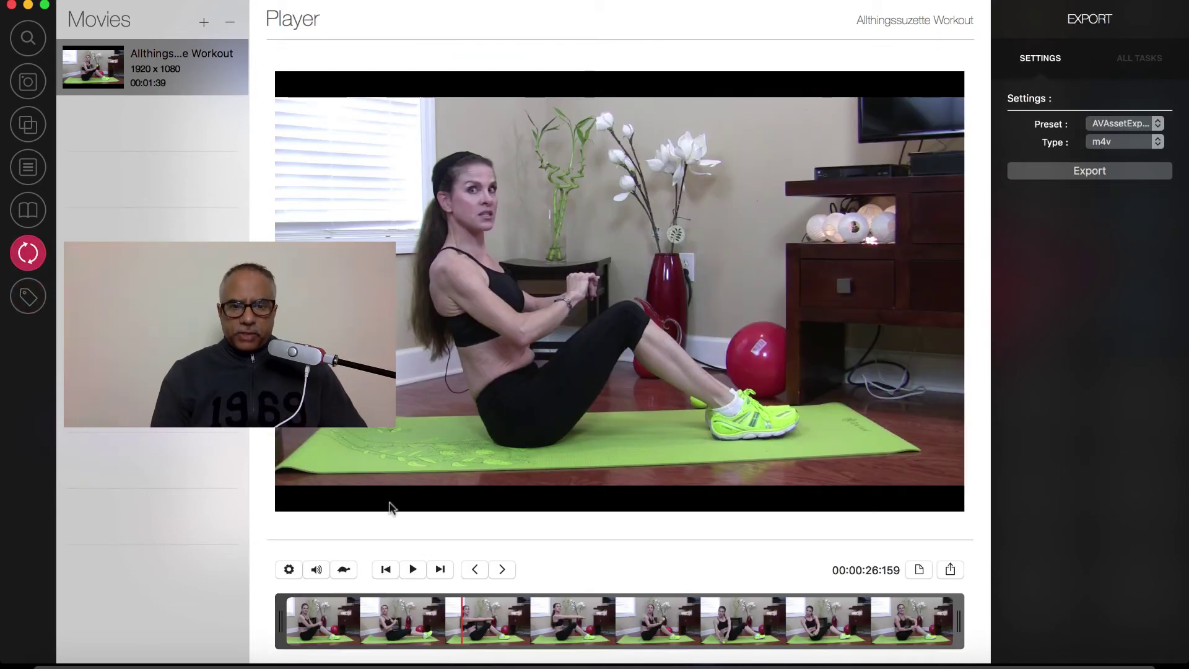
drag(376, 616, 650, 618)
key(Right)
key(Right)
key(Right)
key(Right)
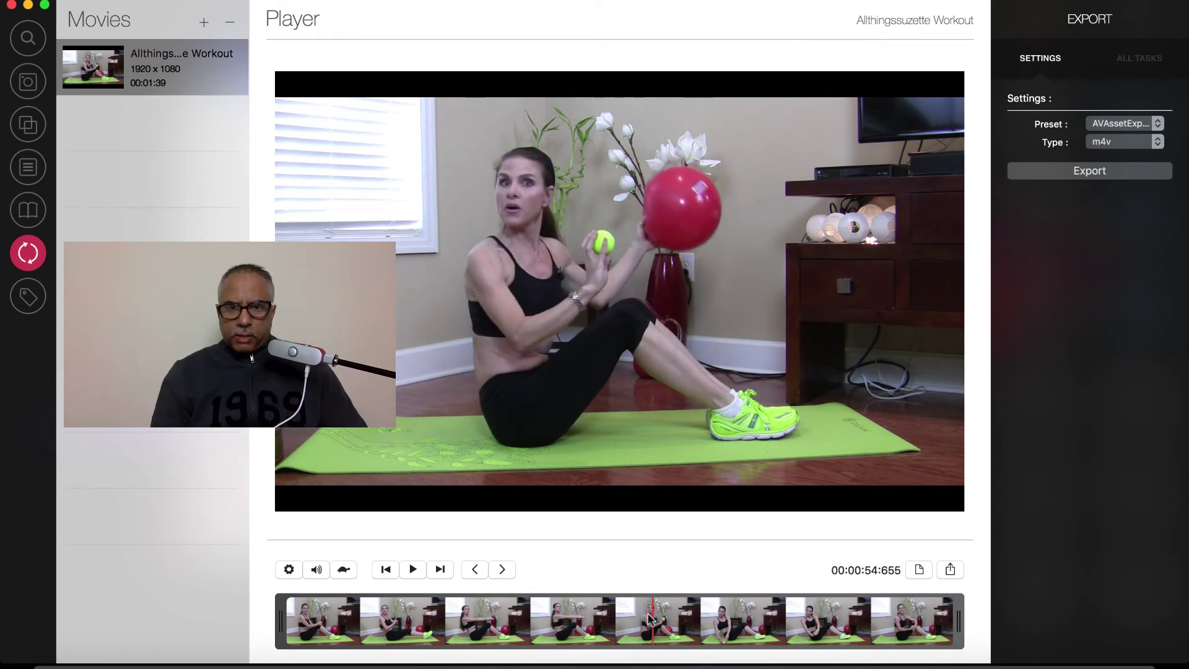
key(Right)
key(Right)
key(Right)
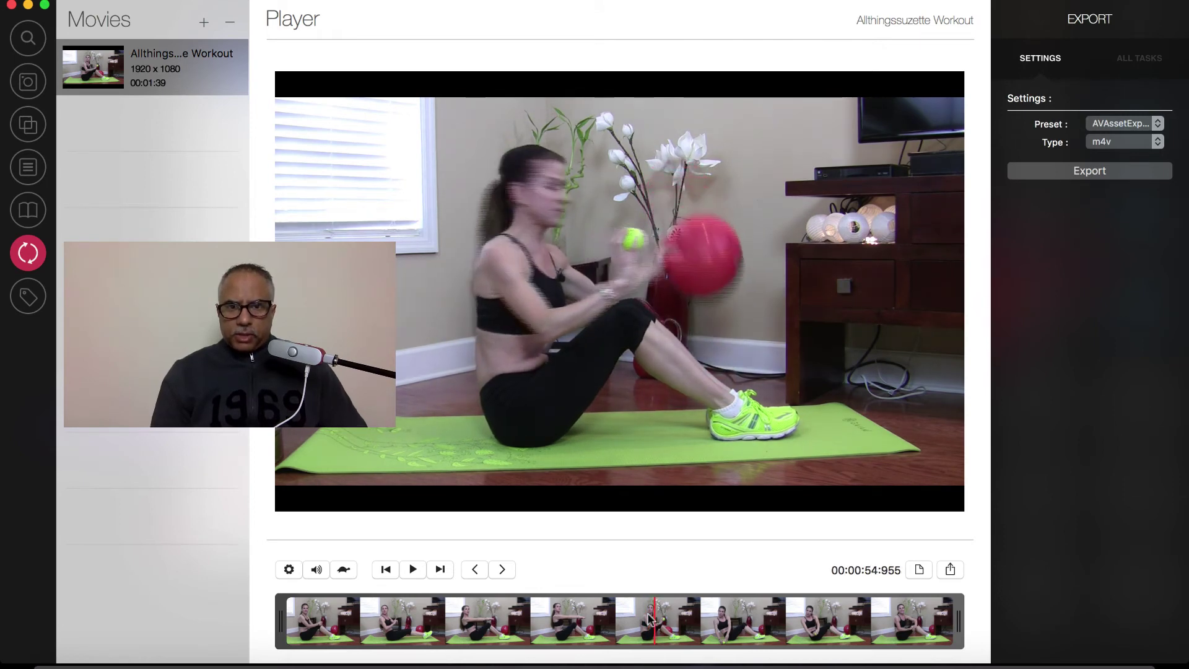
key(Right)
key(Right)
key(Right)
key(Right)
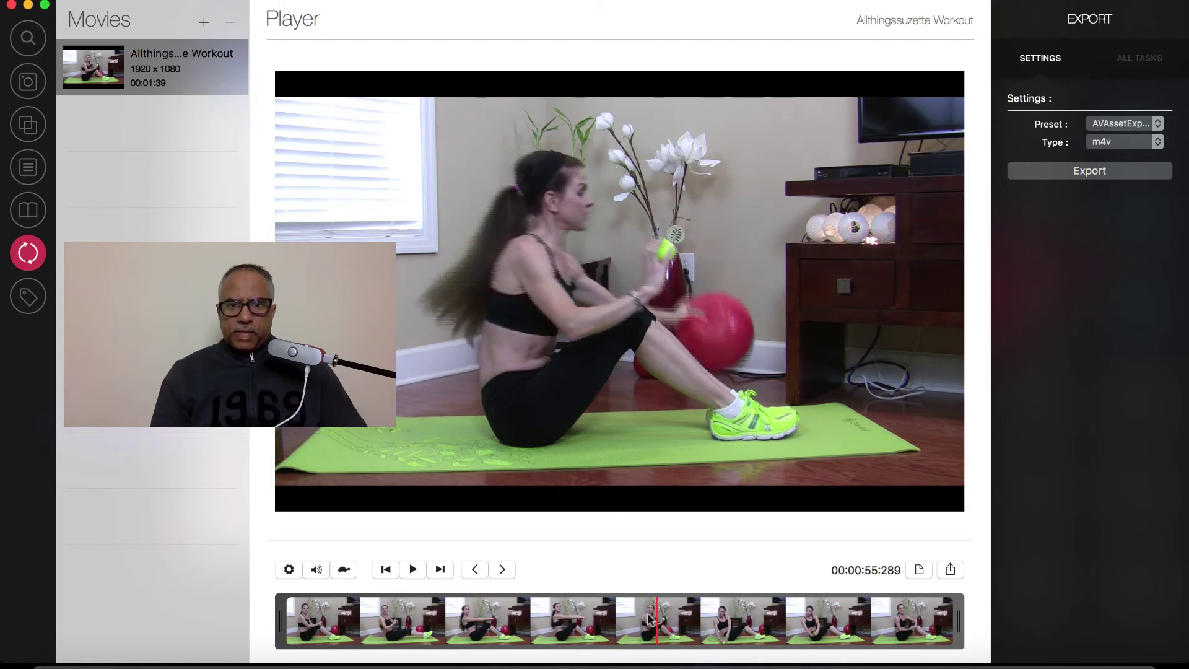
key(Right)
key(Right)
key(Right)
key(Right)
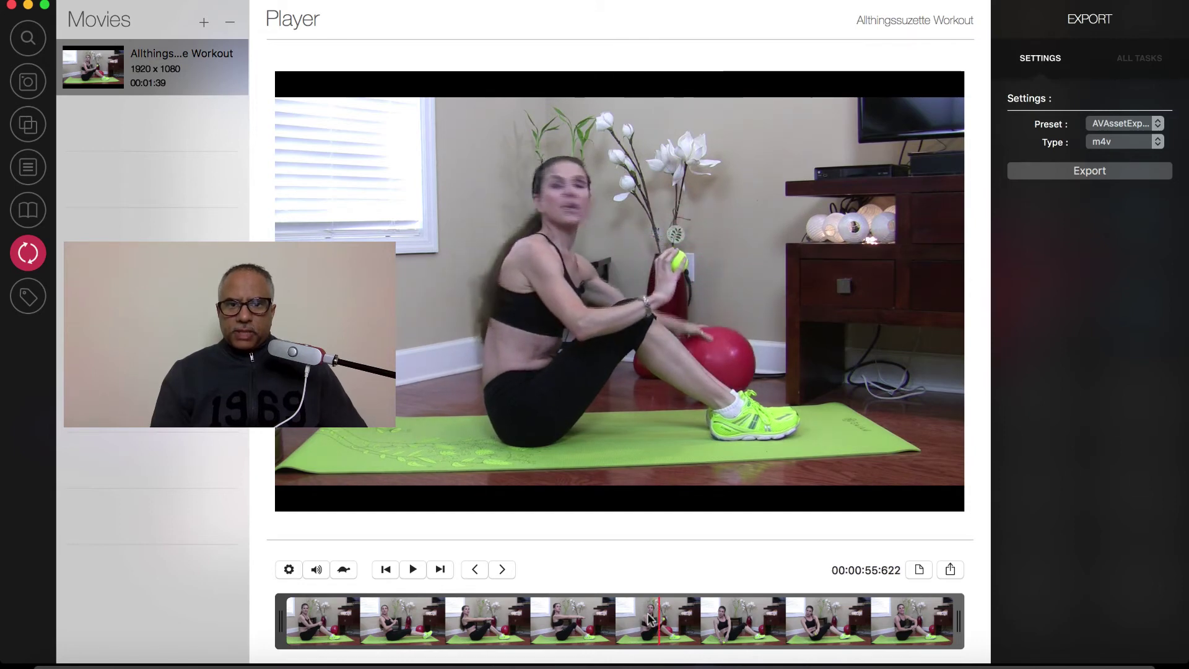
key(Right)
key(Right)
key(Right)
key(Right)
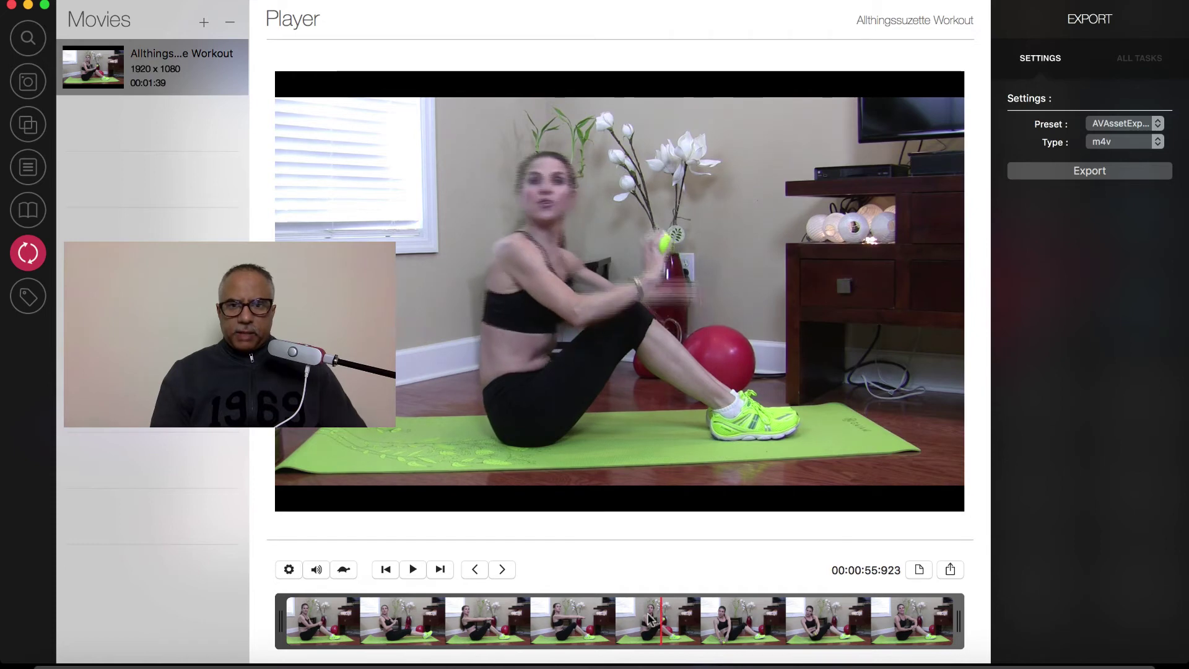
key(Right)
key(Right)
key(Right)
key(Right)
key(Right)
key(Right)
key(Right)
key(Right)
key(Right)
key(Right)
key(Right)
key(Right)
key(Right)
key(Right)
key(Right)
key(Right)
Save that frame as a PNG named Allthingssuzette Workout-00-00-57-591
click(918, 569)
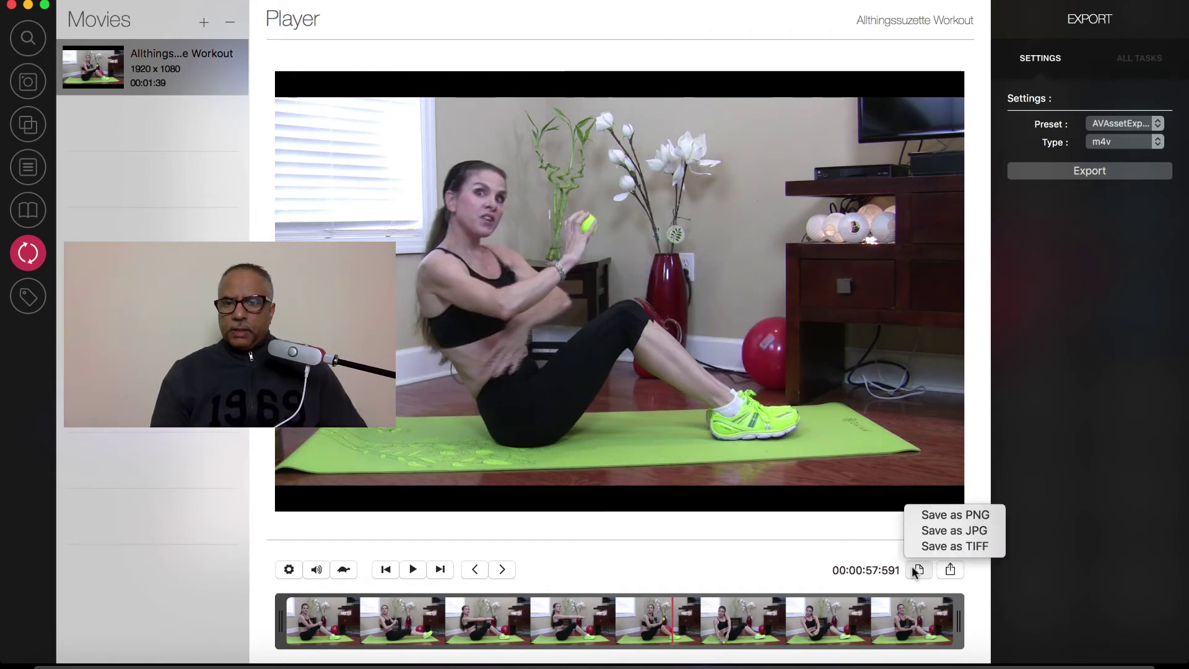
click(943, 515)
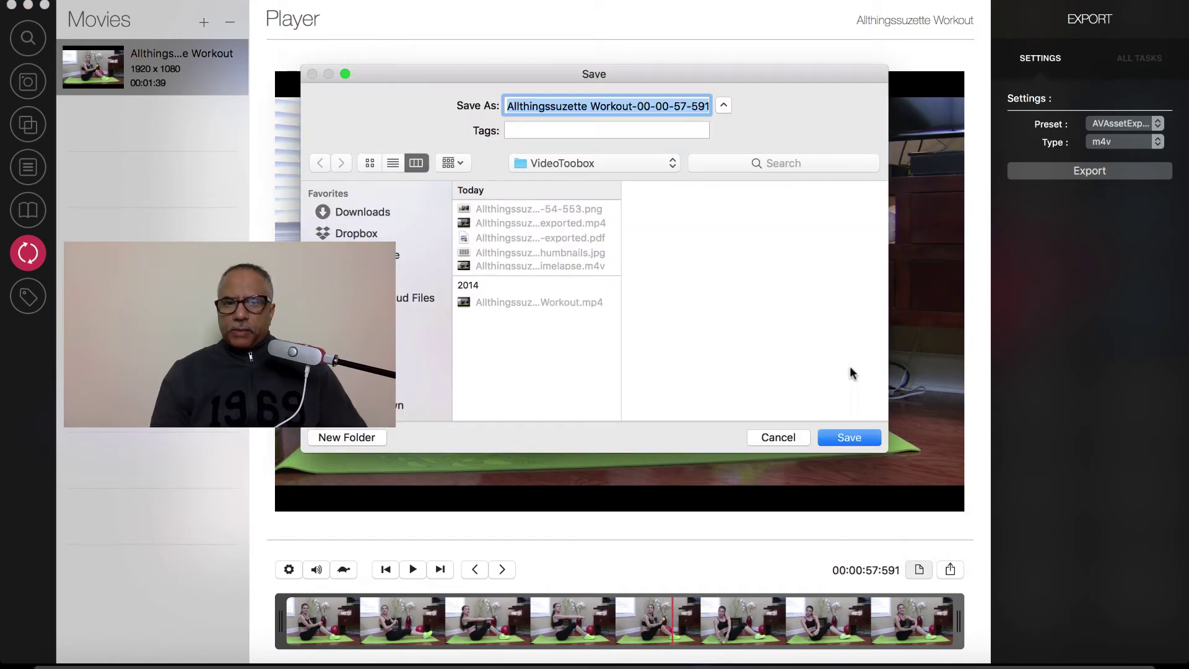
click(846, 437)
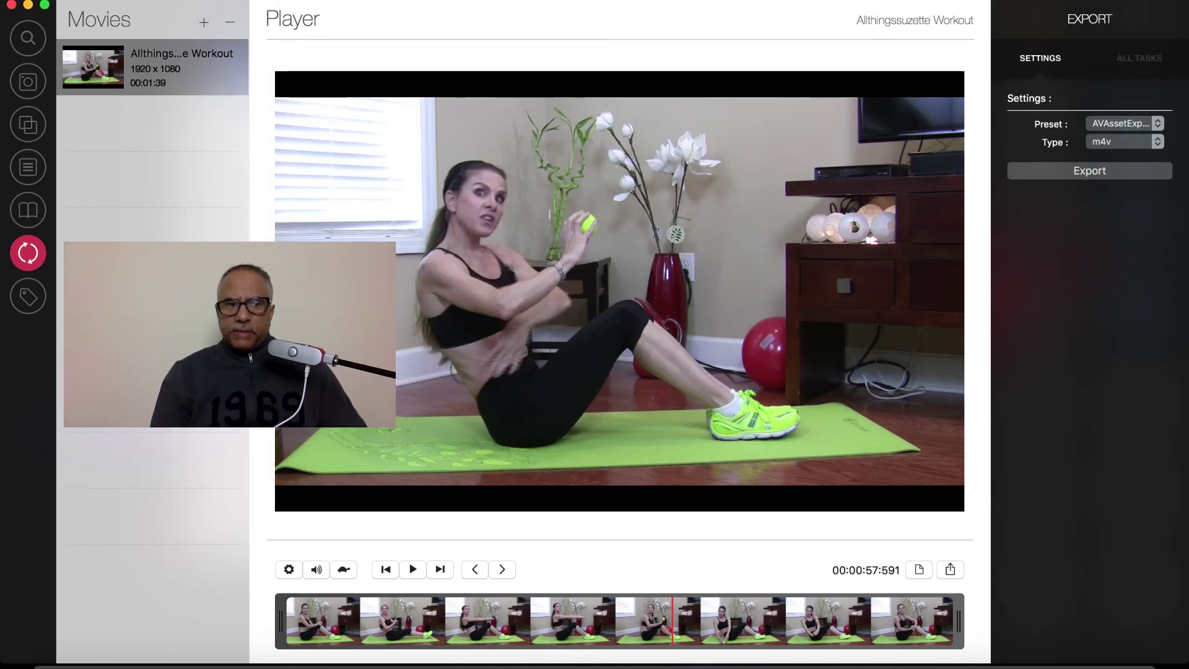
Set the 57-591 frame PNG from VideoToobox as artwork and queue saving the metadata
click(28, 295)
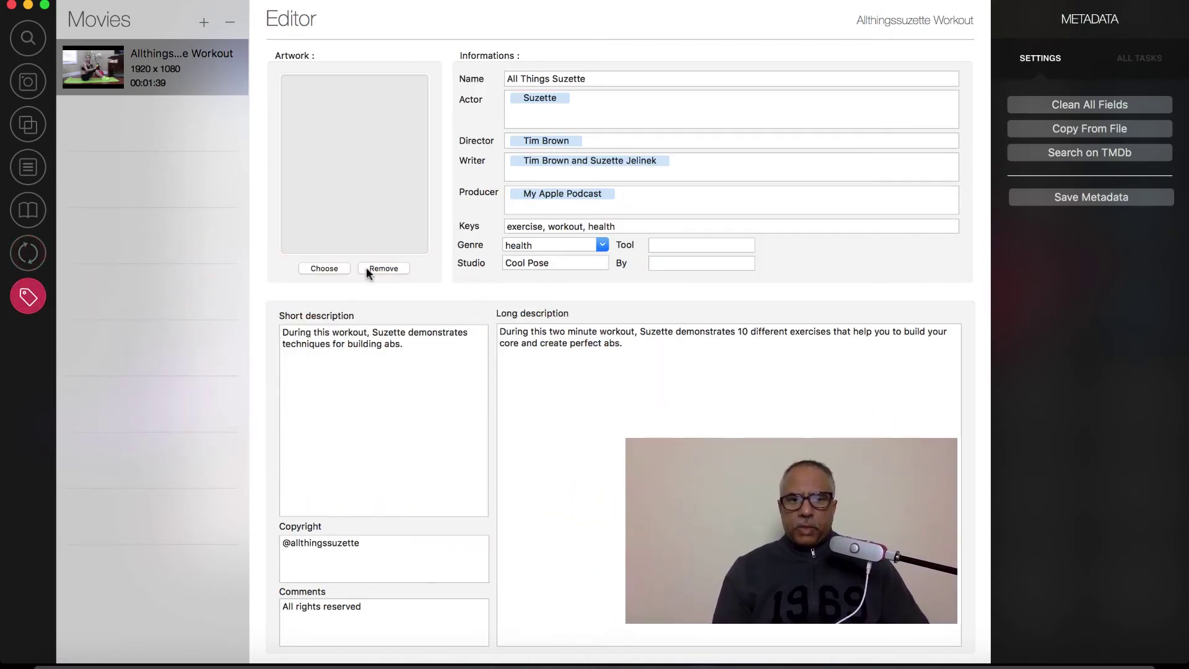
click(325, 268)
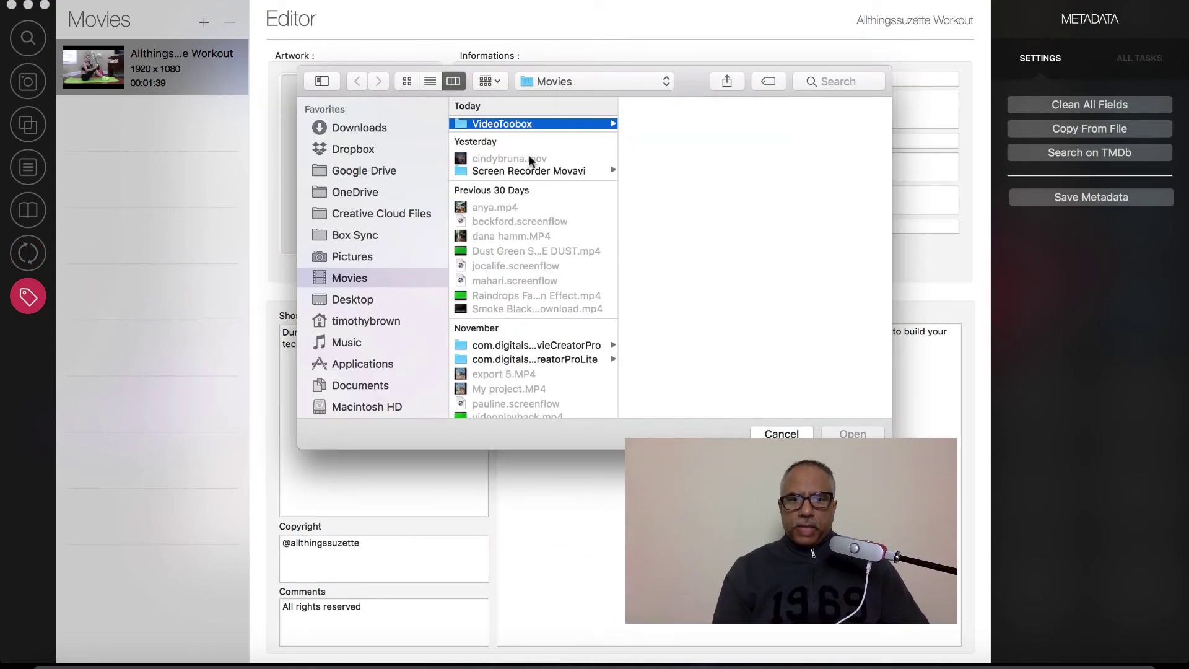
click(579, 123)
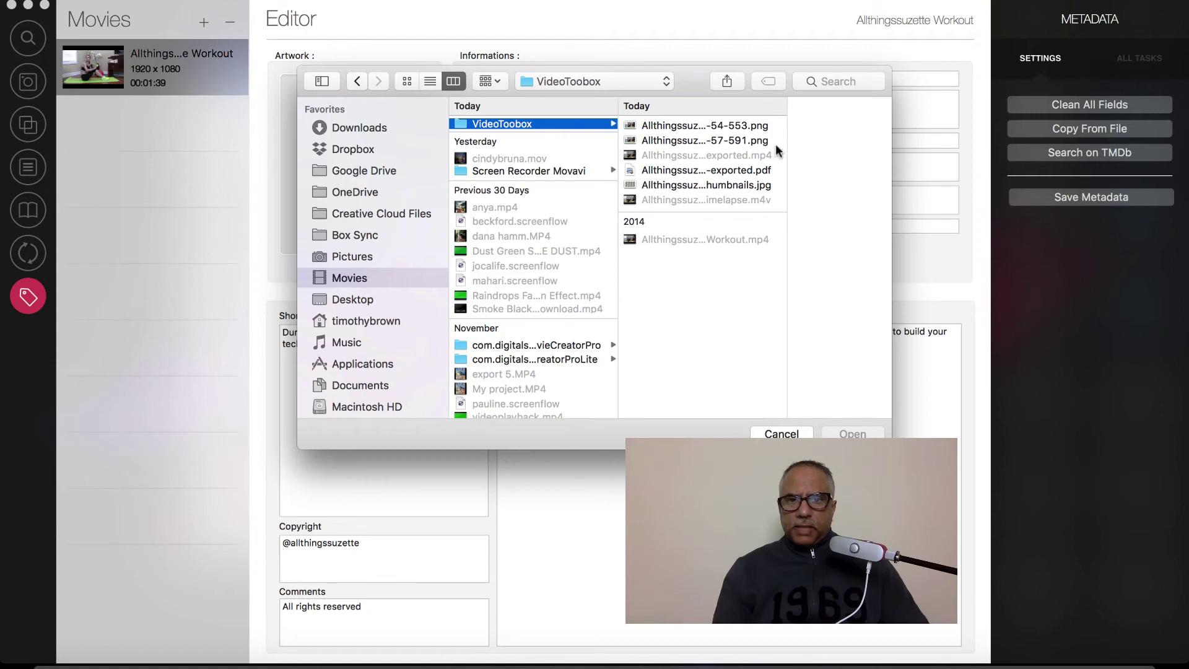
click(746, 139)
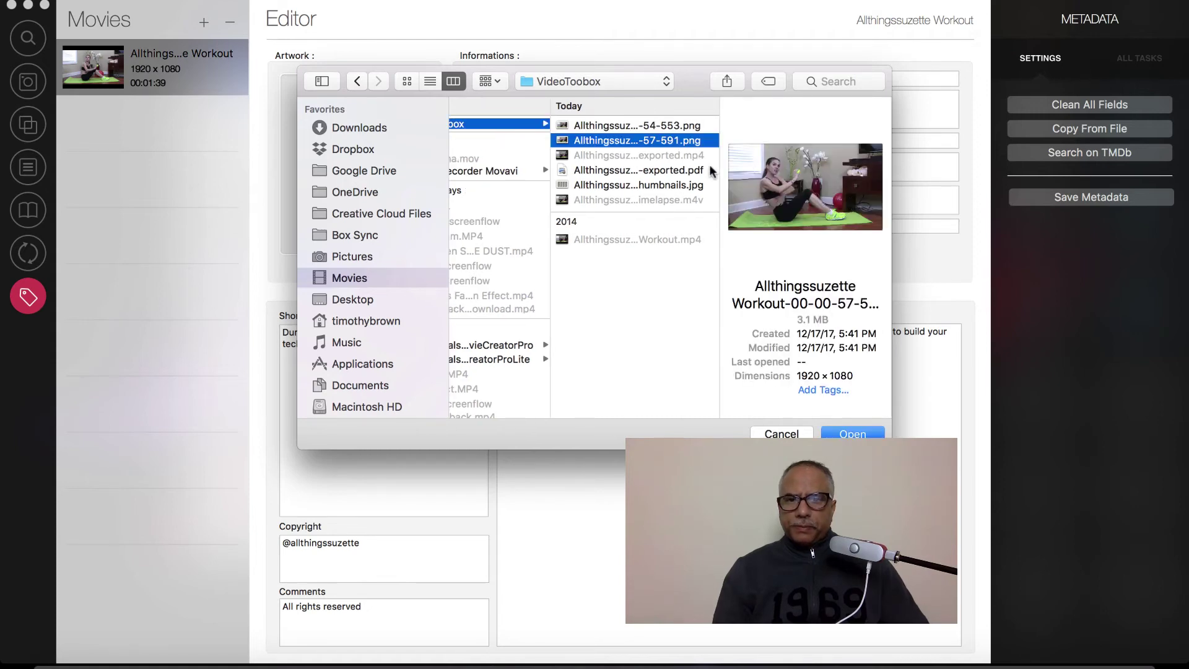
click(863, 434)
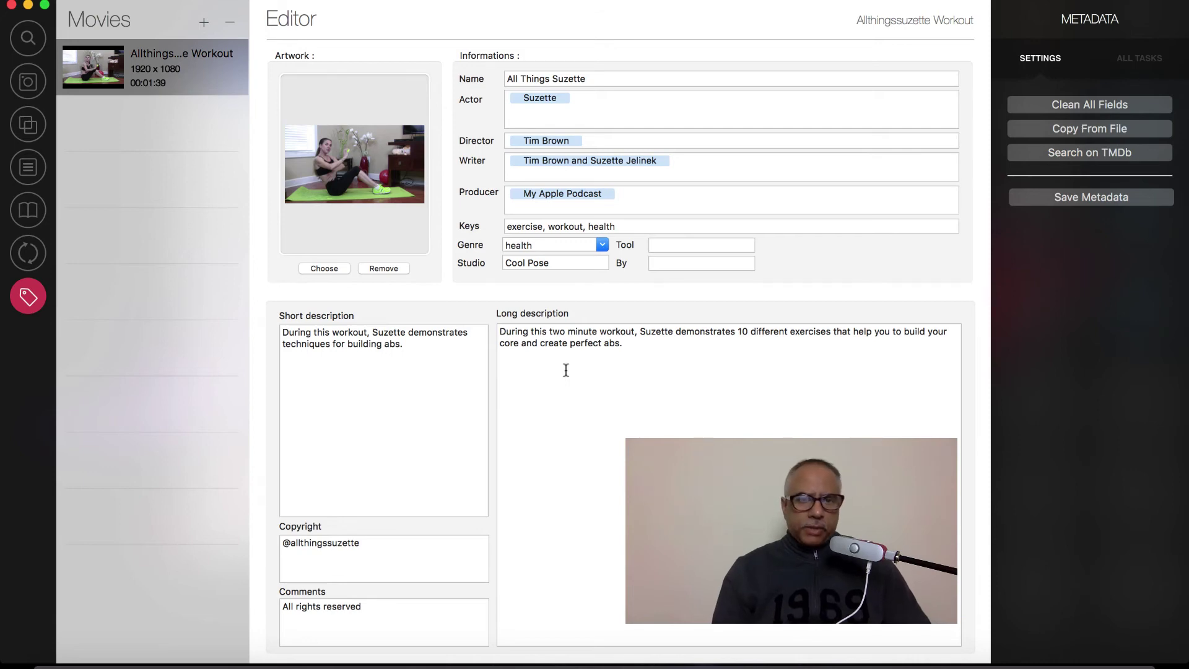
click(1093, 197)
Switch to the Finder window of exported files and select Workout.mp4
key(super+Tab)
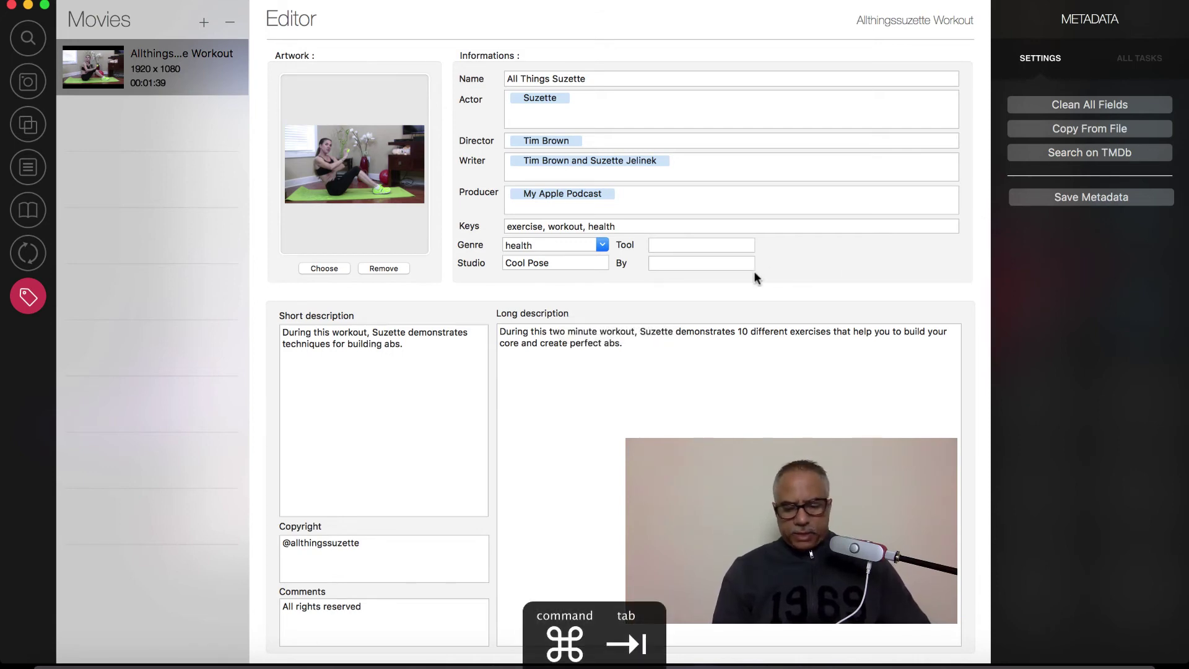
key(super+Tab)
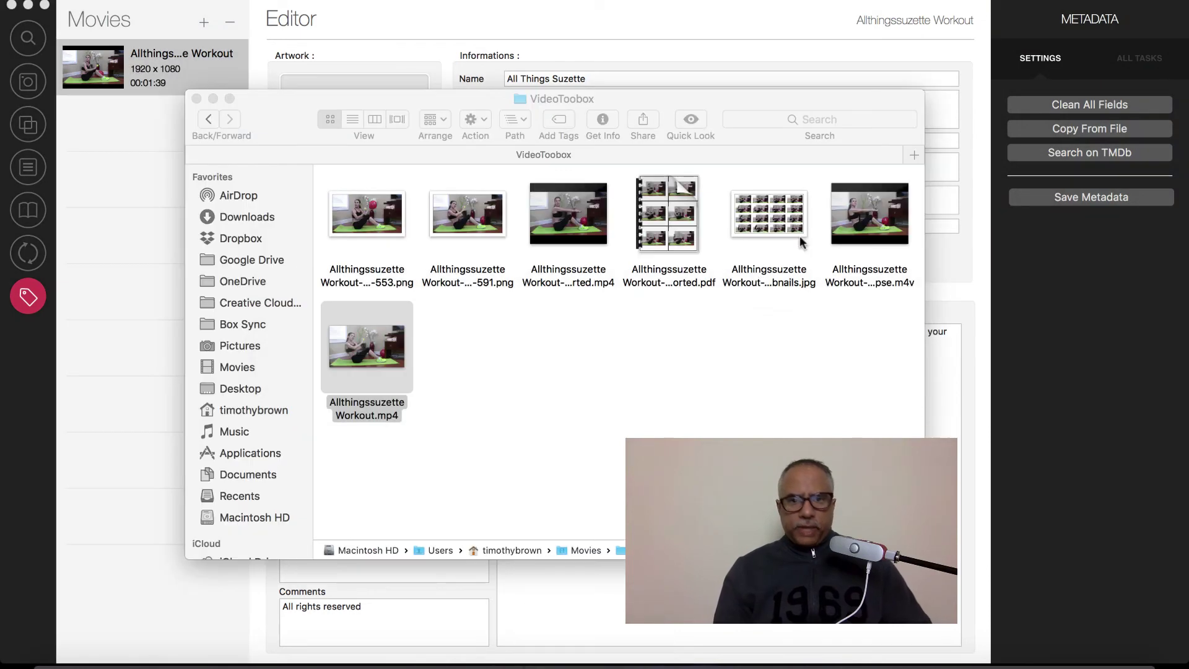
click(542, 367)
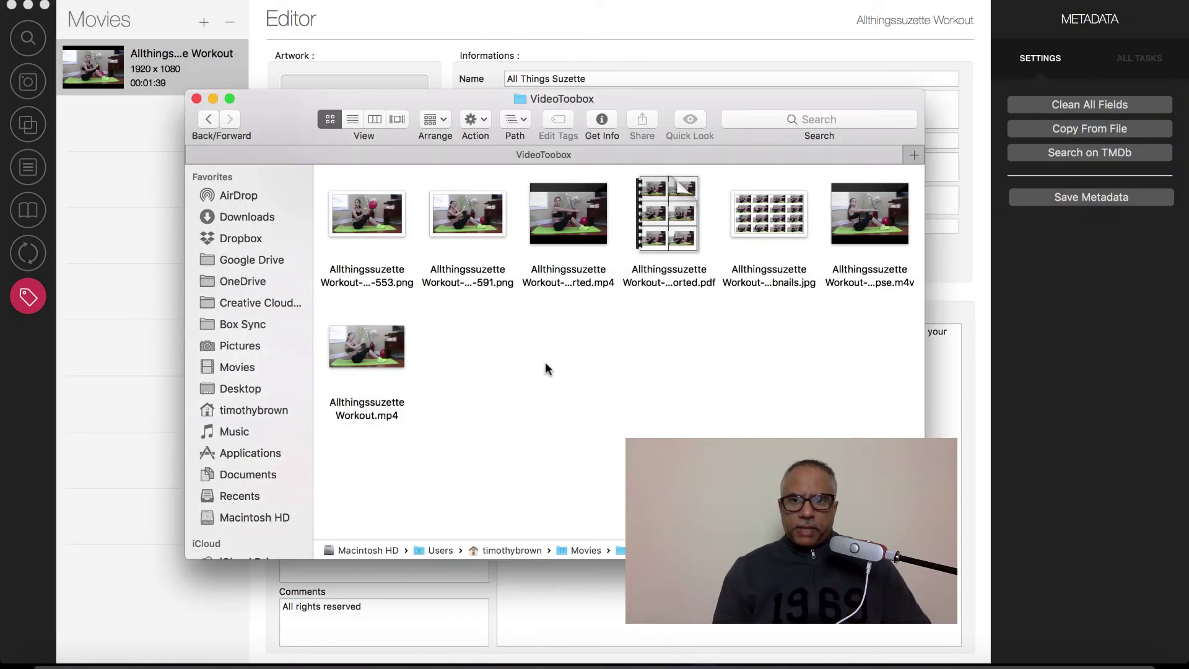
click(373, 345)
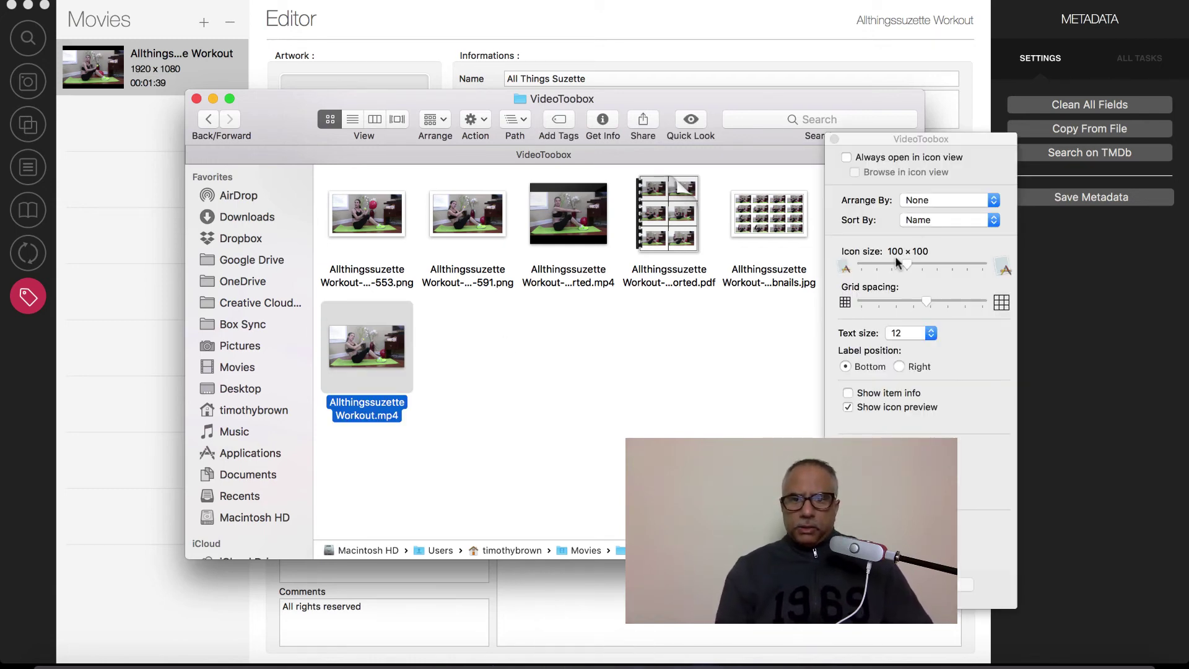
Enlarge Finder icons to size 152 and view Workout.mp4's new frame thumbnail
drag(908, 261, 949, 261)
click(835, 140)
scroll(669, 313, down, 10)
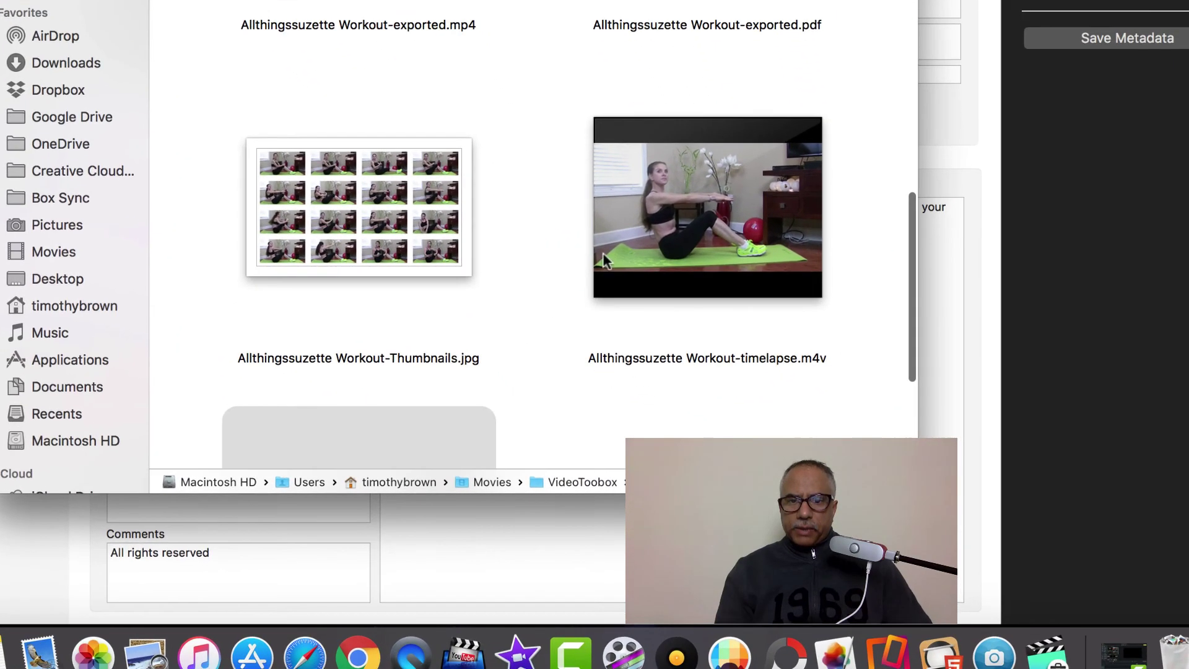
scroll(618, 252, down, 5)
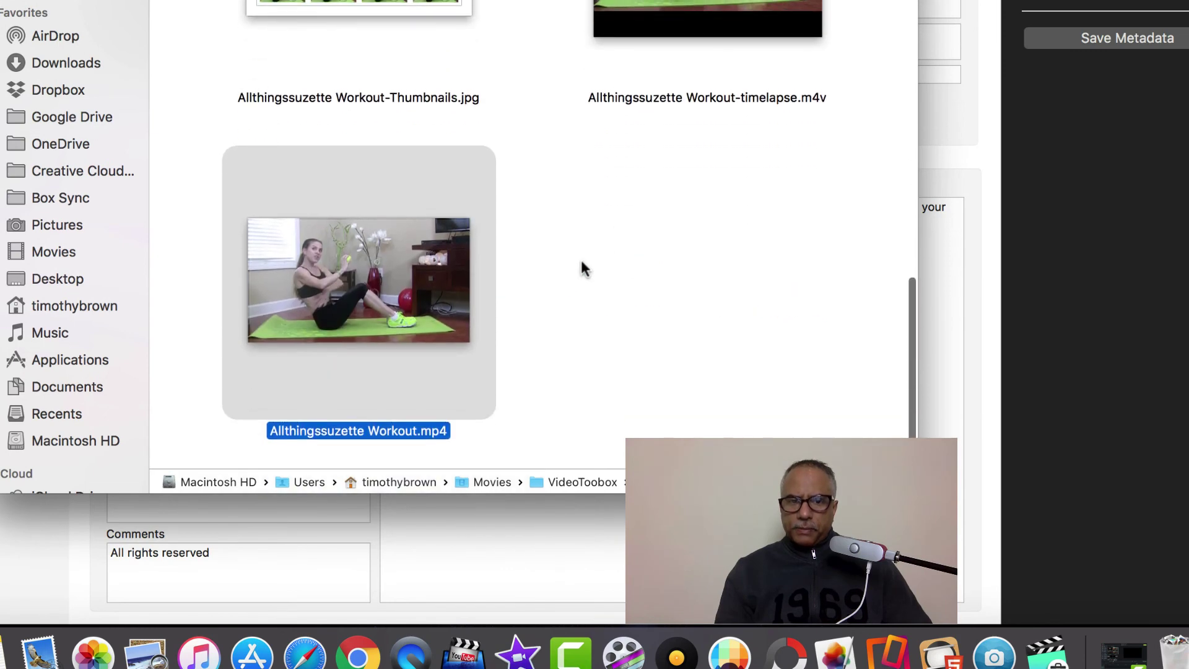
click(576, 270)
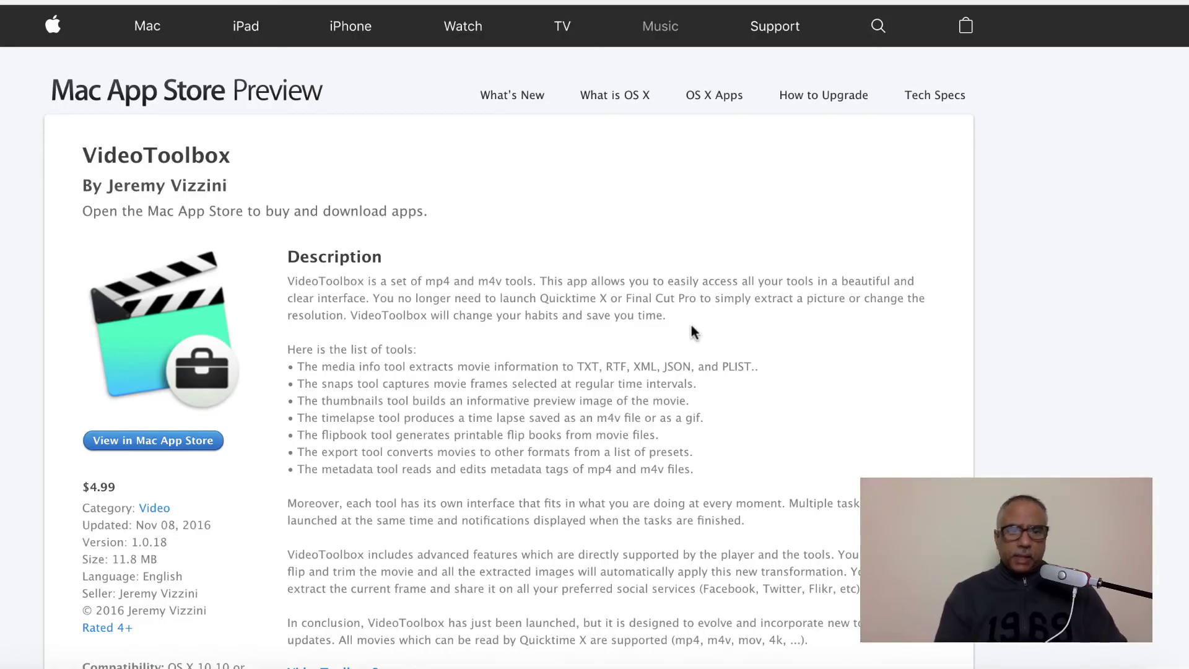
Read the VideoToolbox App Store description, then go to the MacMediaTools applications page
scroll(693, 332, down, 1)
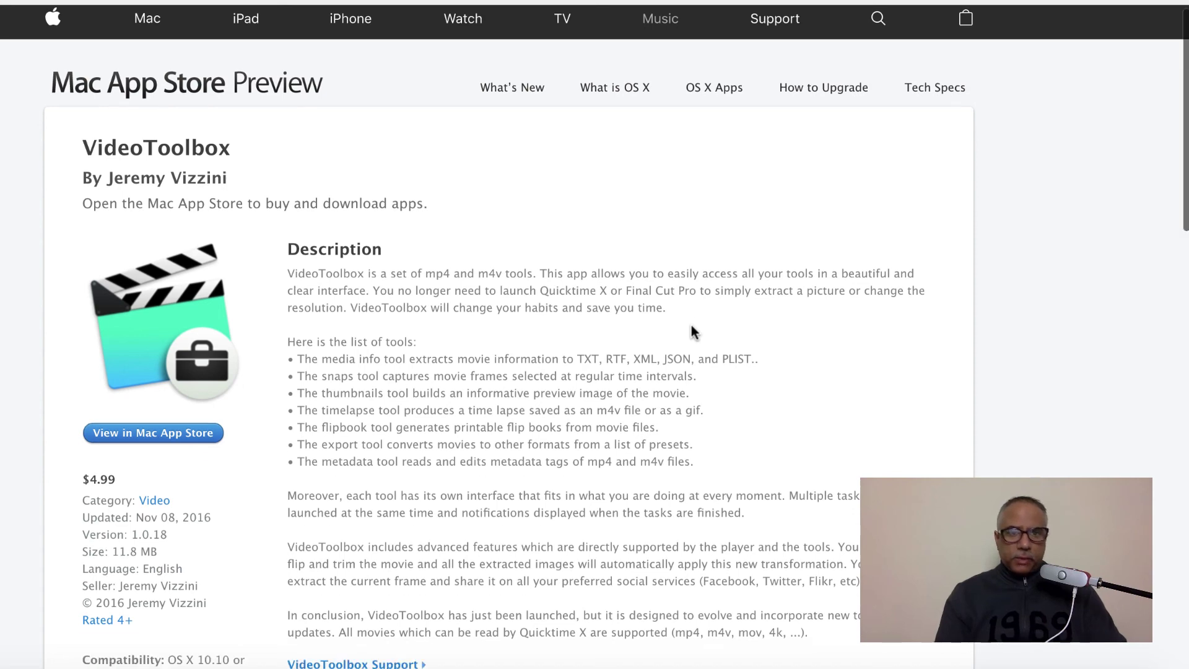
scroll(692, 327, down, 1)
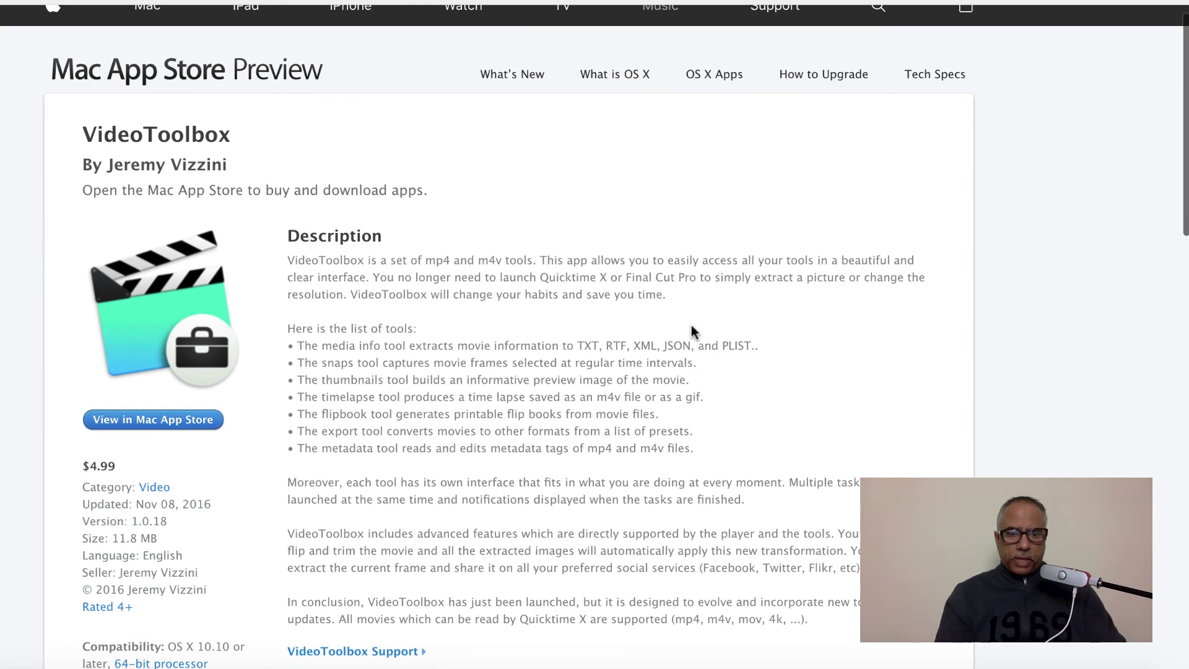
scroll(691, 331, down, 5)
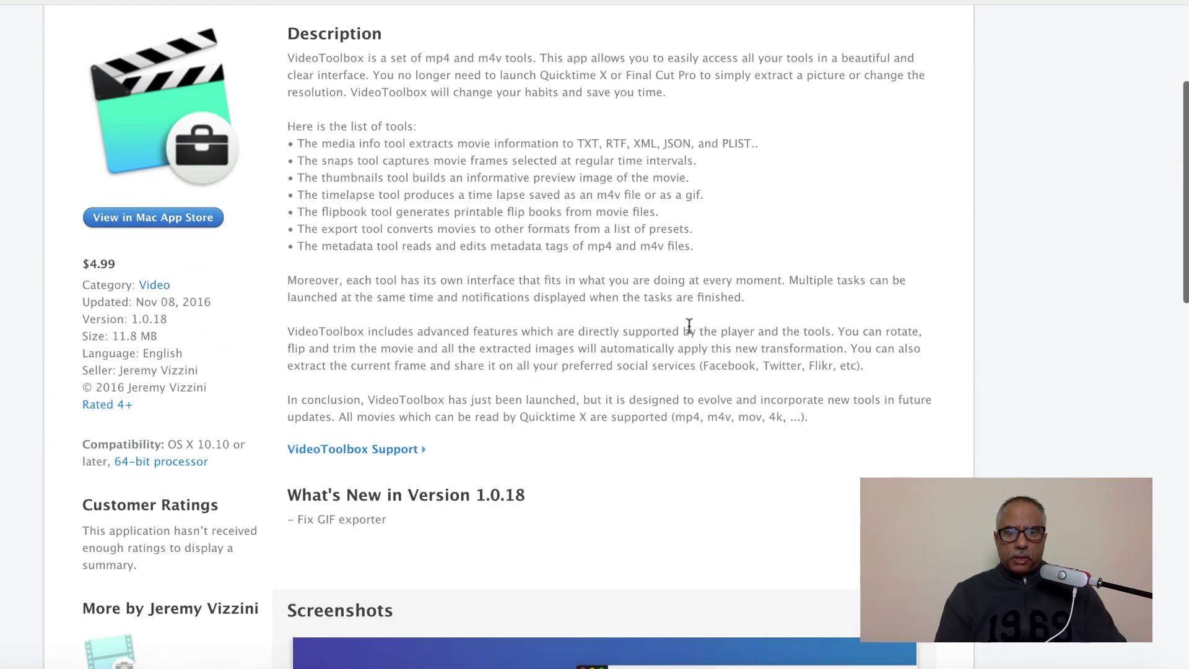
scroll(564, 432, up, 2)
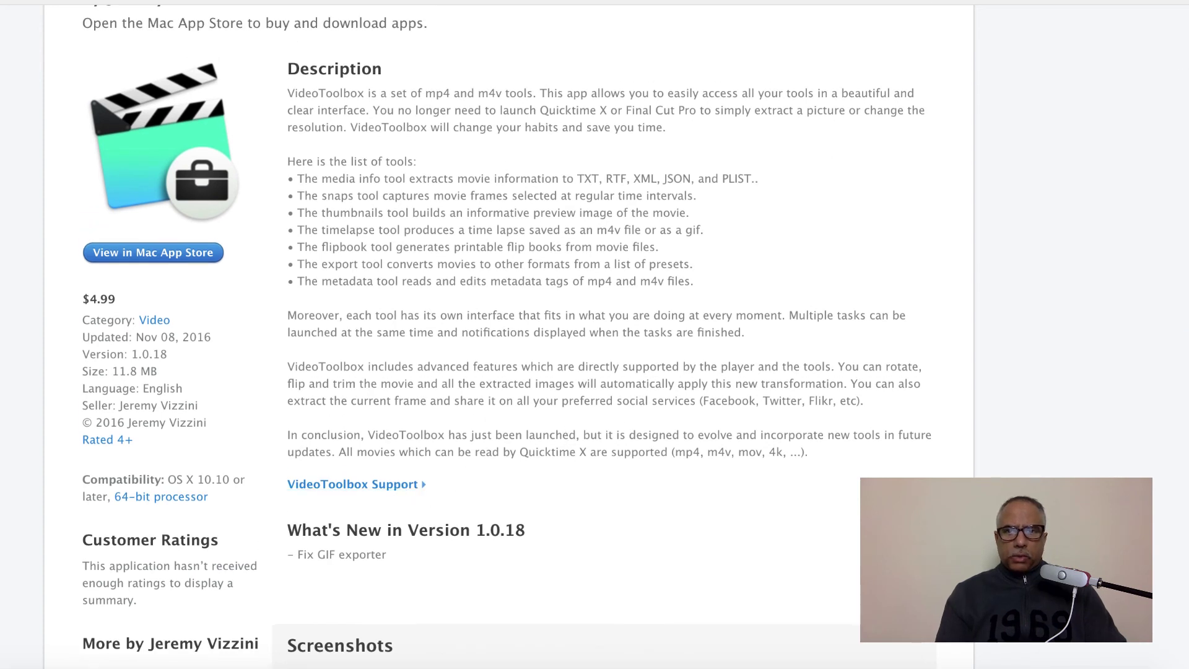
click(352, 483)
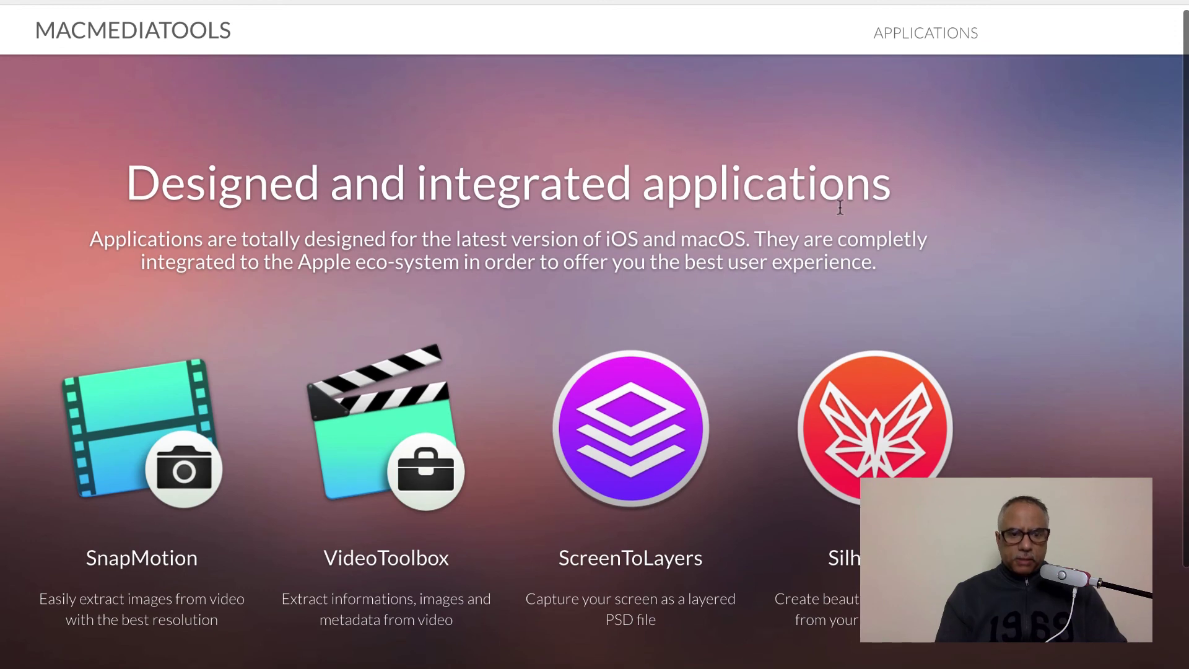
Scroll through the VideoToolbox page's MediaInfo, Snaps, Time lapse, Flipbook, Export and Metadata features, then back to the top
scroll(840, 205, down, 3)
scroll(842, 214, up, 3)
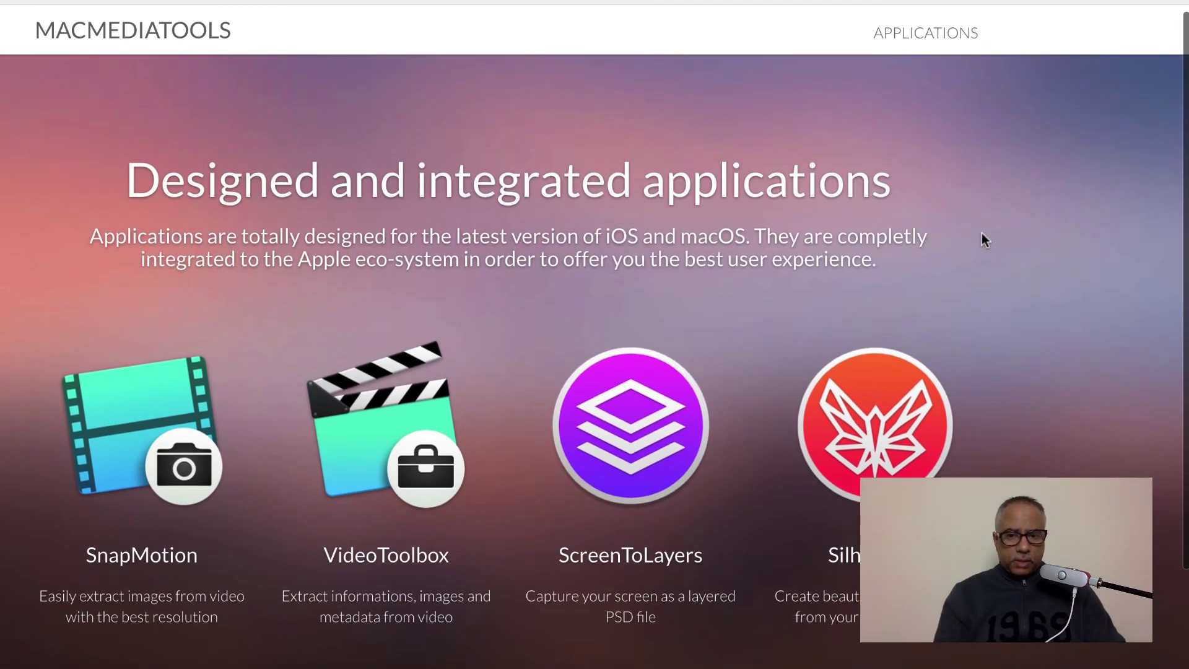
scroll(984, 239, down, 1)
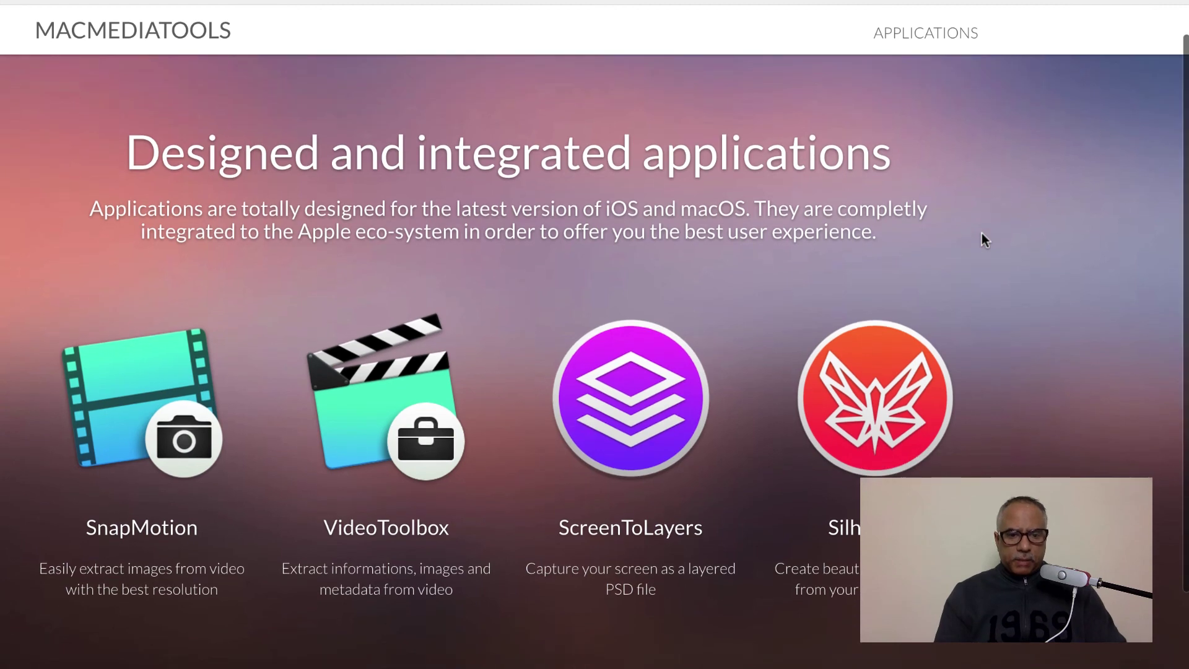
scroll(982, 240, up, 1)
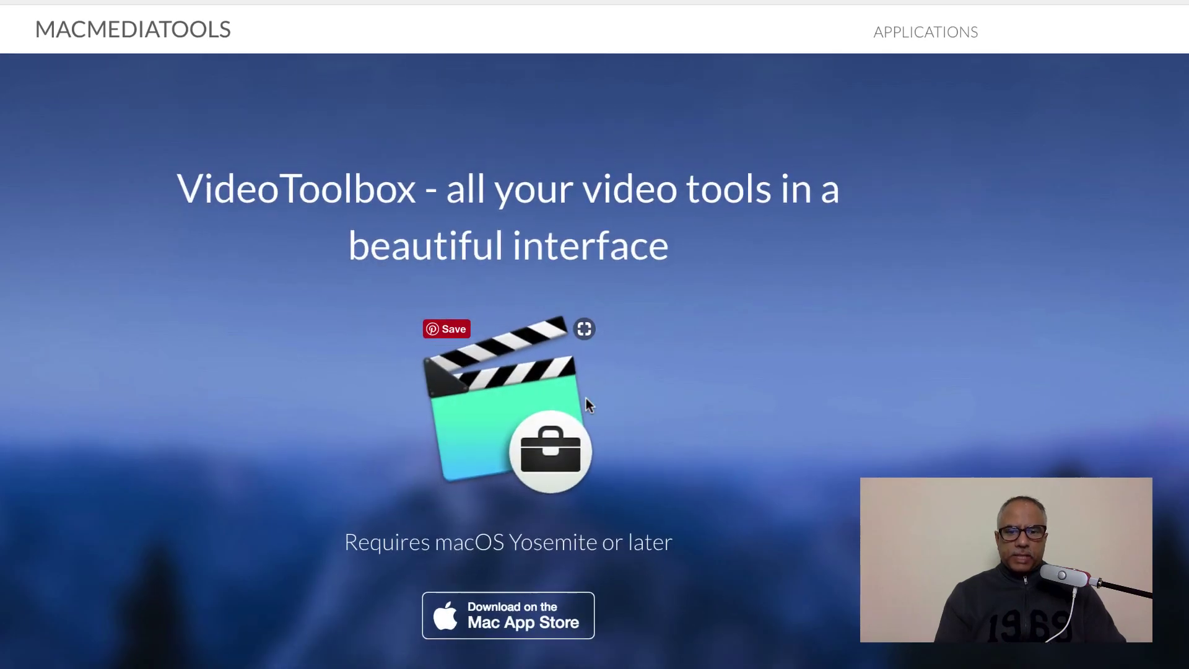
scroll(586, 399, down, 5)
scroll(586, 399, down, 10)
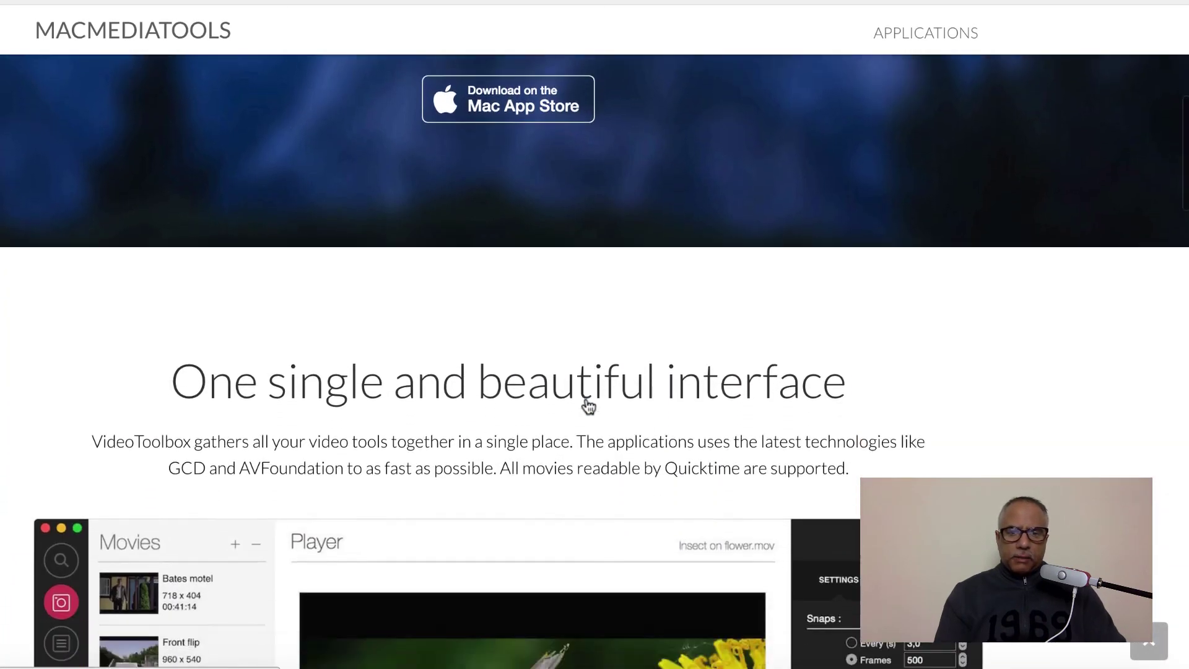
scroll(585, 398, down, 14)
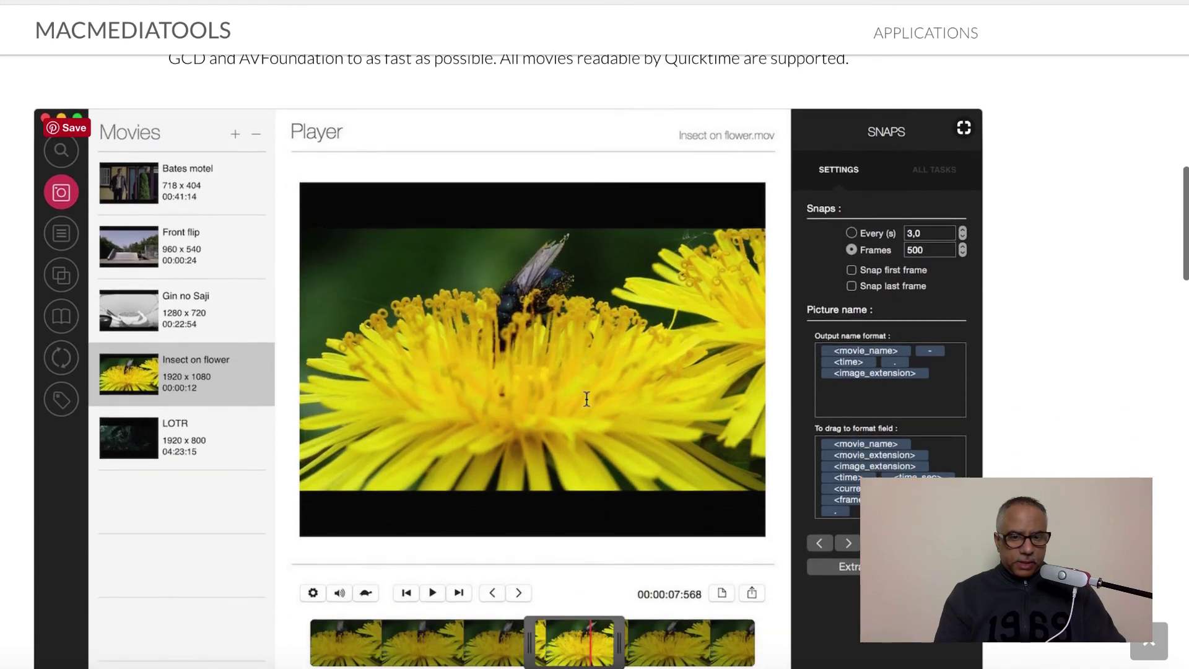
scroll(585, 398, down, 12)
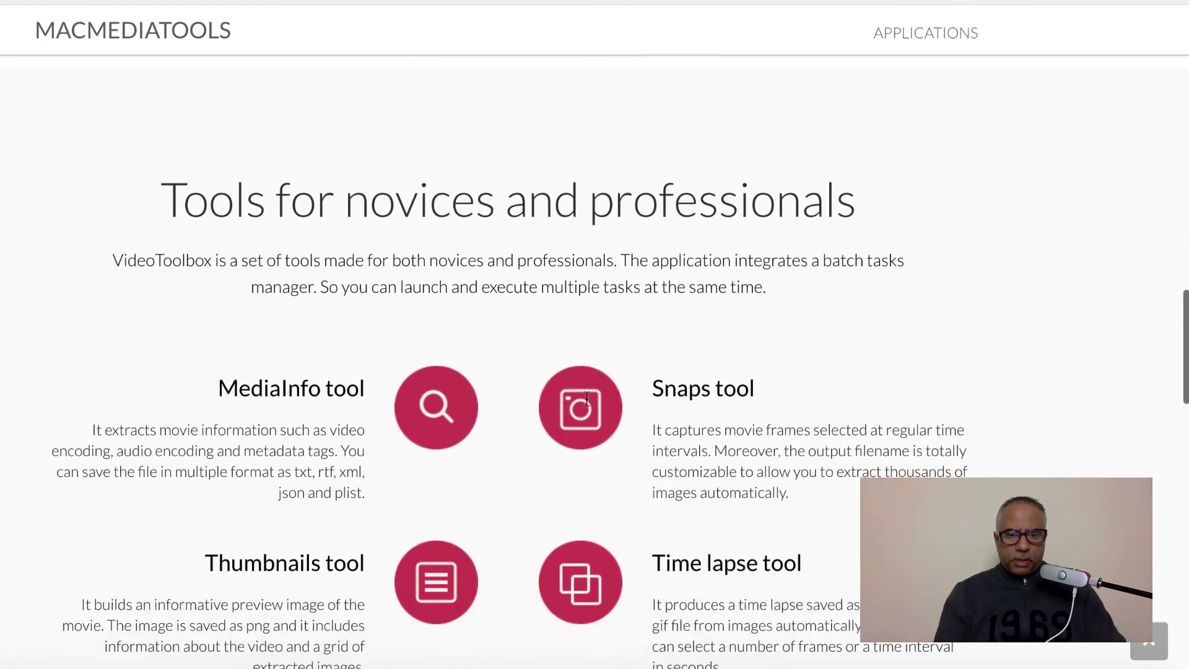
scroll(586, 398, down, 11)
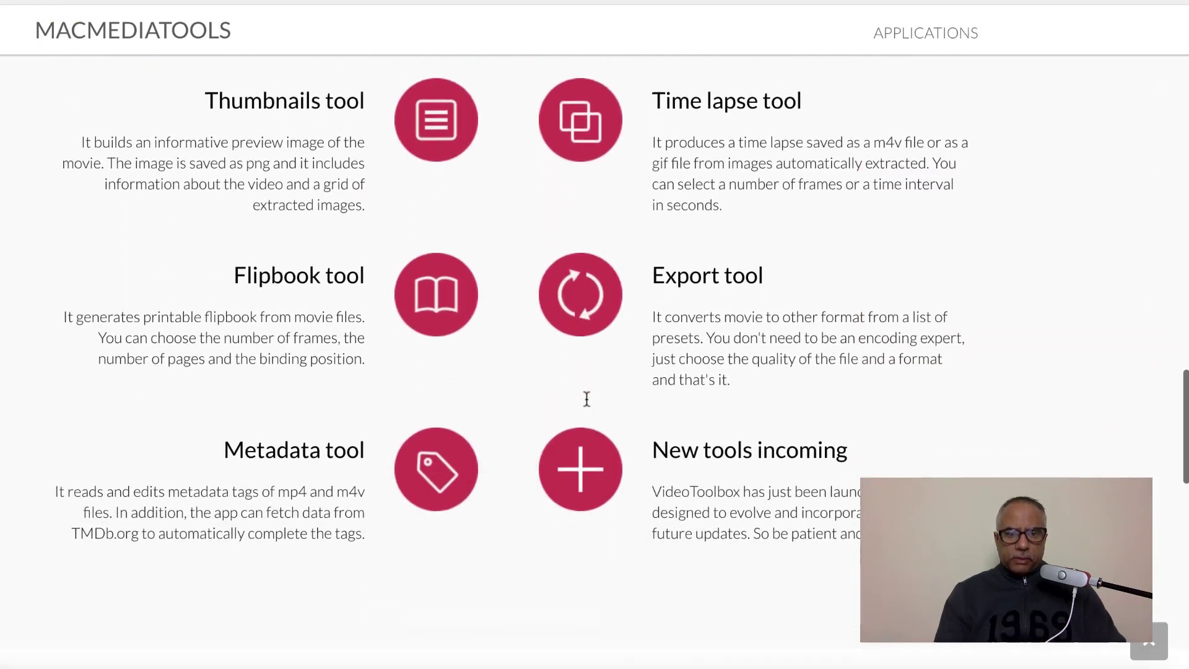
scroll(587, 398, down, 7)
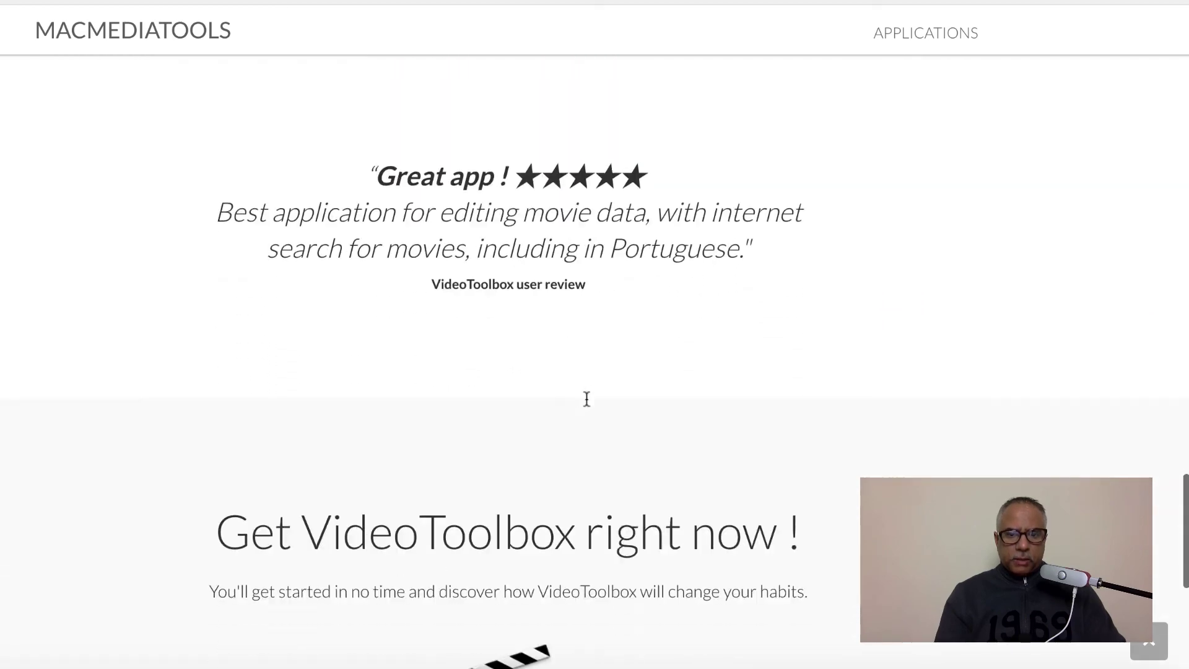
scroll(586, 398, up, 10)
scroll(586, 398, up, 20)
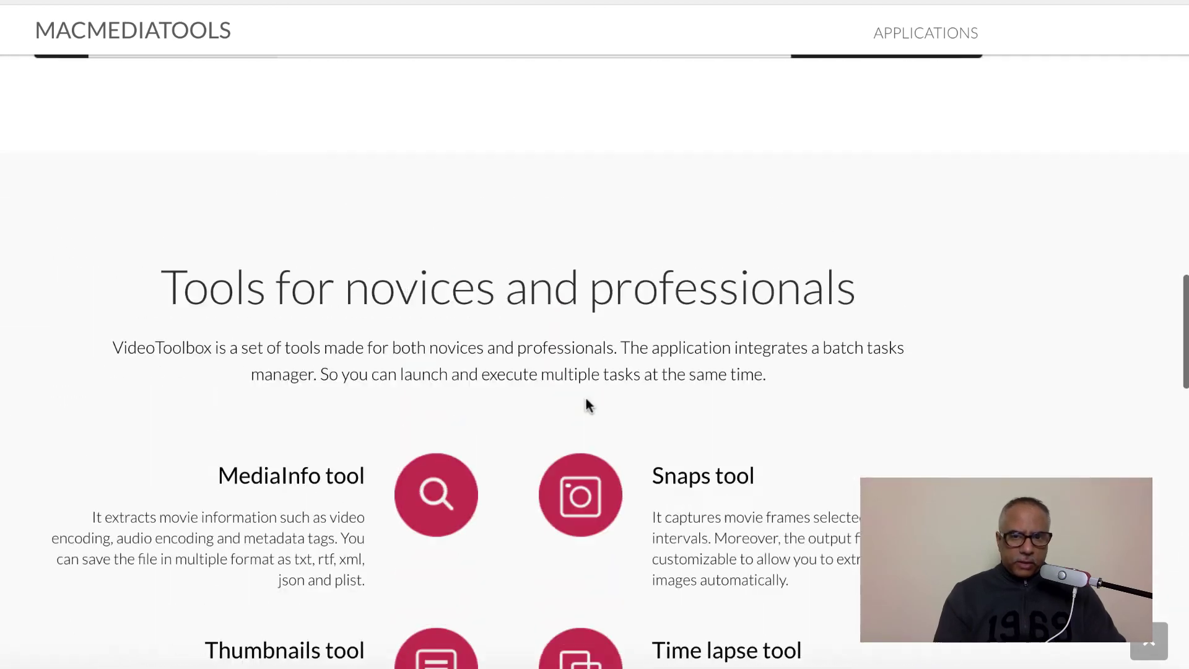
scroll(585, 398, up, 17)
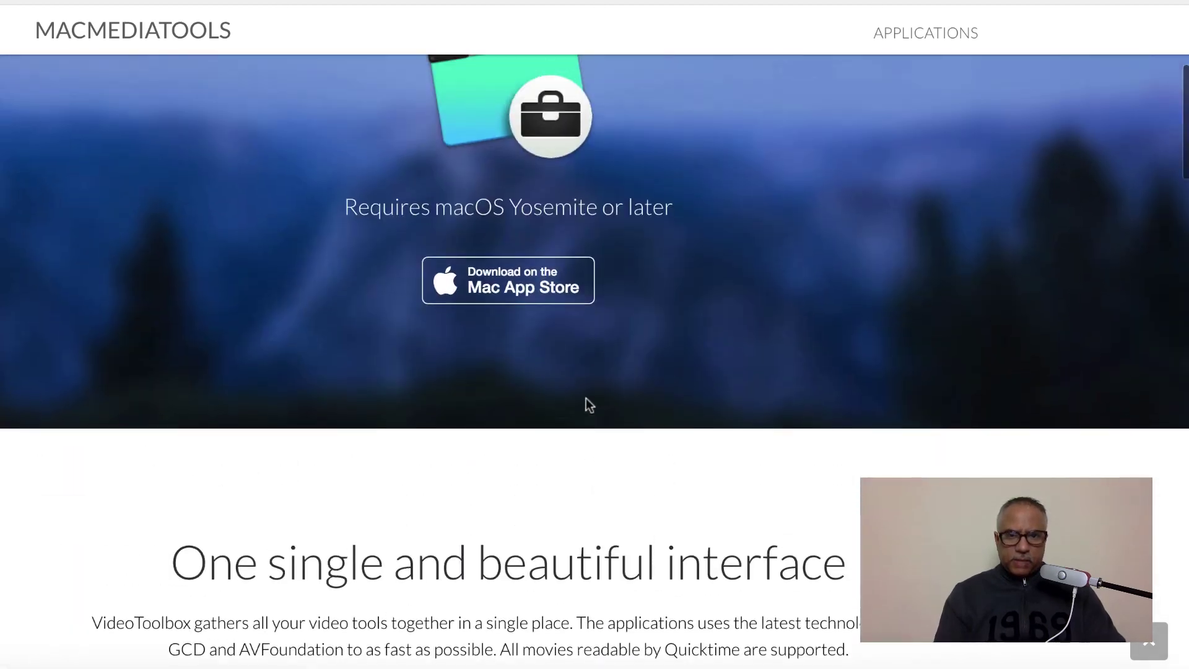